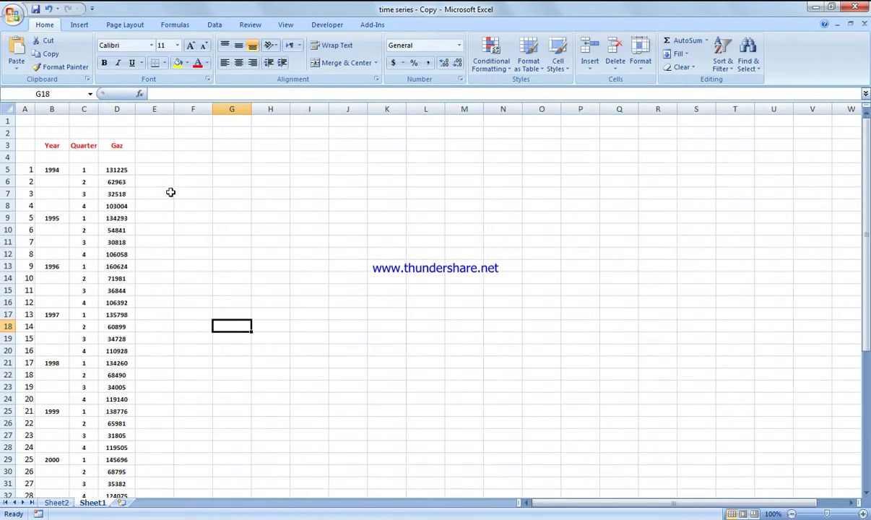
Insert a Line with Markers chart of the Gaz values in D5:D45.
{"action": "left_click", "coordinate": [333, 217]}
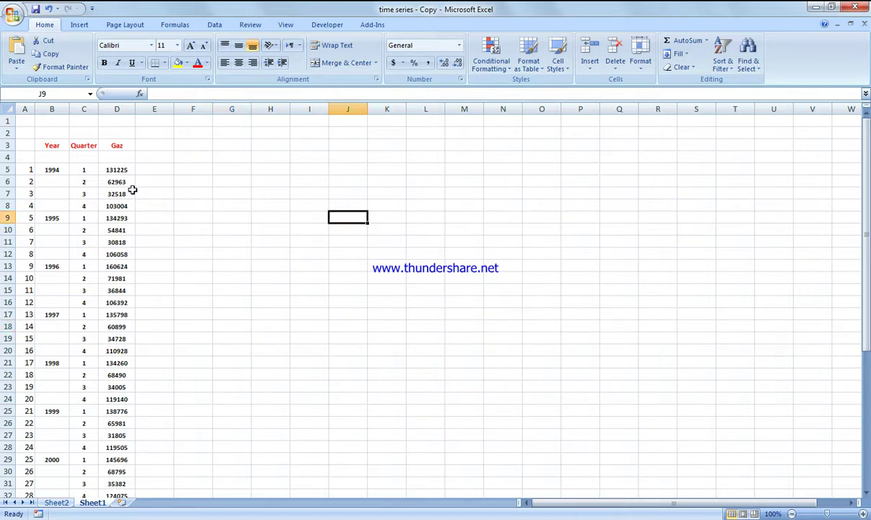
{"action": "left_click_drag", "start_coordinate": [116, 169], "coordinate": [116, 448]}
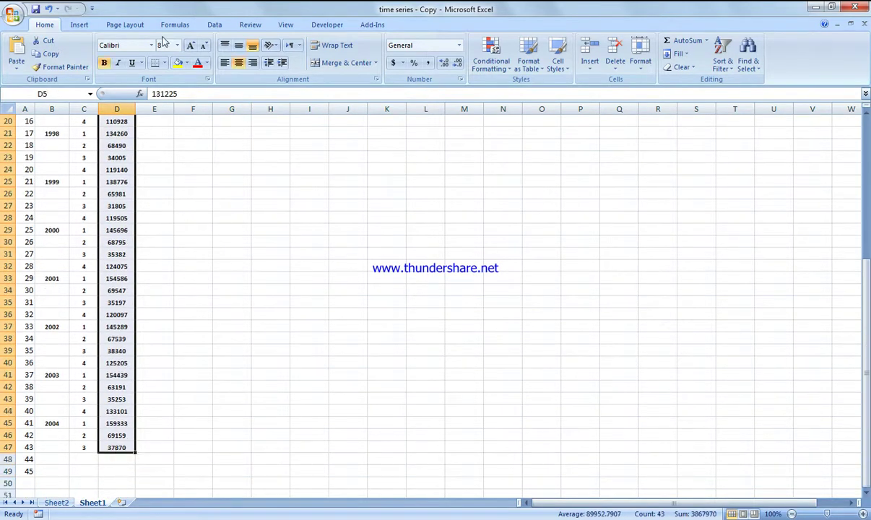
{"action": "left_click", "coordinate": [81, 24]}
{"action": "left_click", "coordinate": [224, 65]}
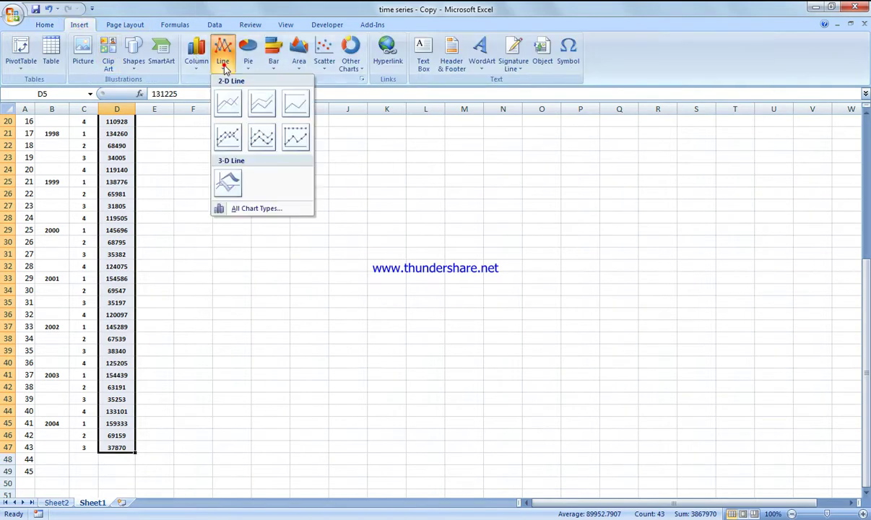
{"action": "left_click", "coordinate": [227, 136]}
Move the chart beside the data and delete its Series1 legend.
{"action": "left_click_drag", "start_coordinate": [426, 228], "coordinate": [643, 144]}
{"action": "scroll", "coordinate": [633, 191], "scroll_direction": "up", "scroll_amount": 3}
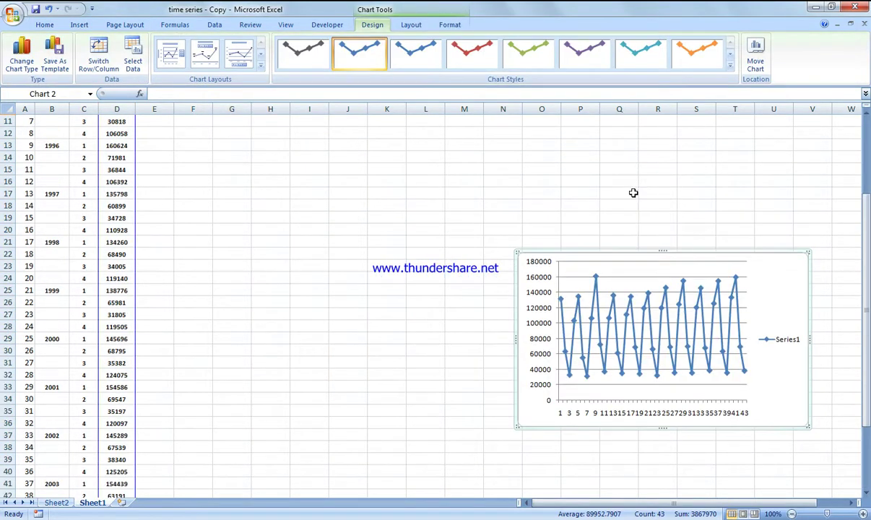
{"action": "scroll", "coordinate": [633, 191], "scroll_direction": "up", "scroll_amount": 4}
{"action": "left_click_drag", "start_coordinate": [633, 373], "coordinate": [612, 144]}
{"action": "left_click", "coordinate": [766, 231]}
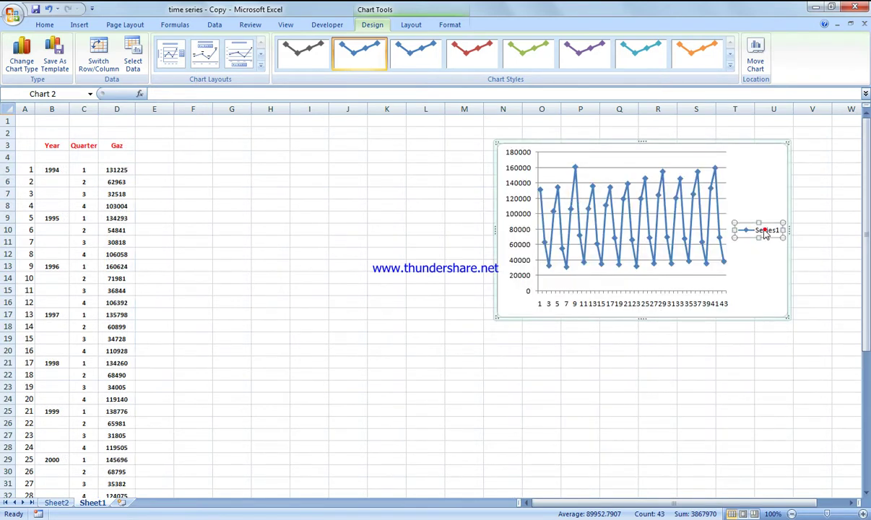
{"action": "key", "text": "Delete"}
Set the horizontal axis tick mark interval and label interval to 4.
{"action": "right_click", "coordinate": [677, 308]}
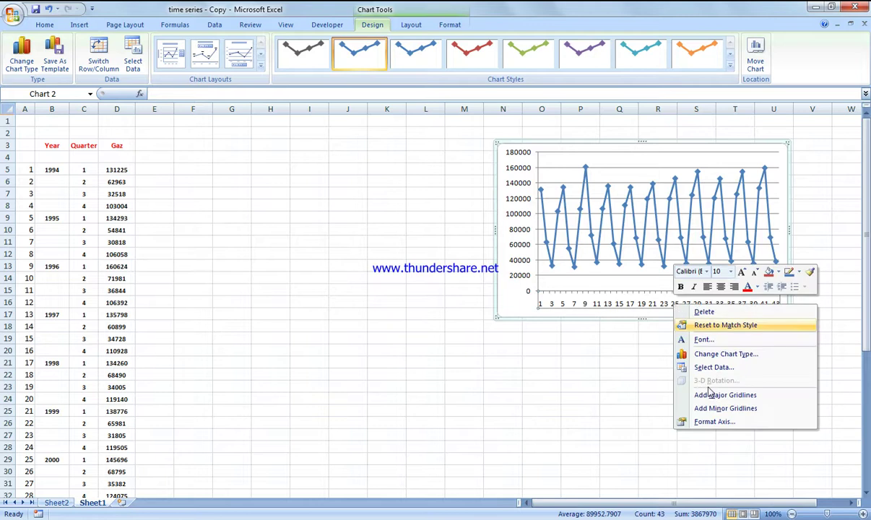
{"action": "left_click", "coordinate": [710, 420]}
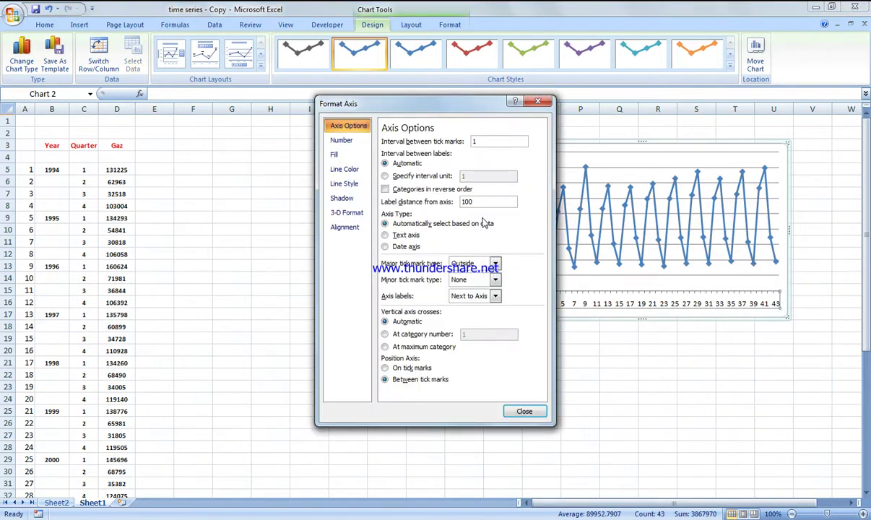
{"action": "double_click", "coordinate": [505, 141]}
{"action": "type", "text": "4"}
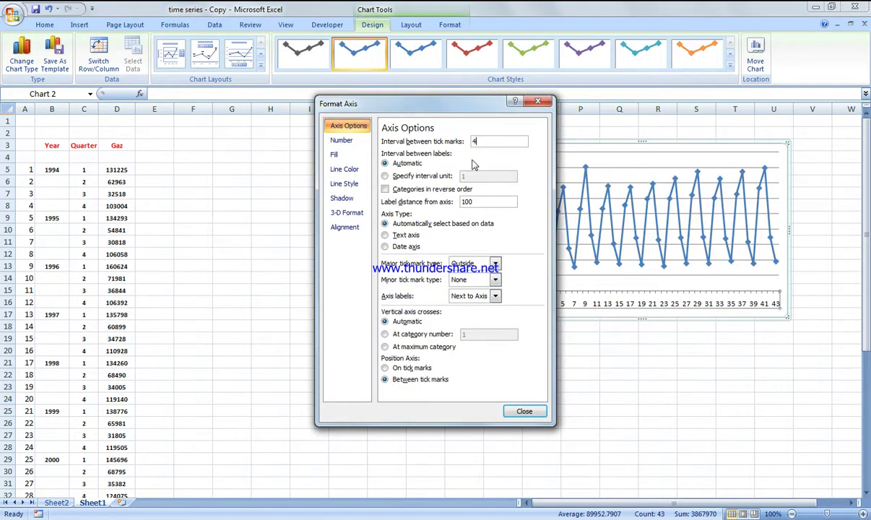
{"action": "left_click", "coordinate": [431, 177]}
{"action": "type", "text": "4"}
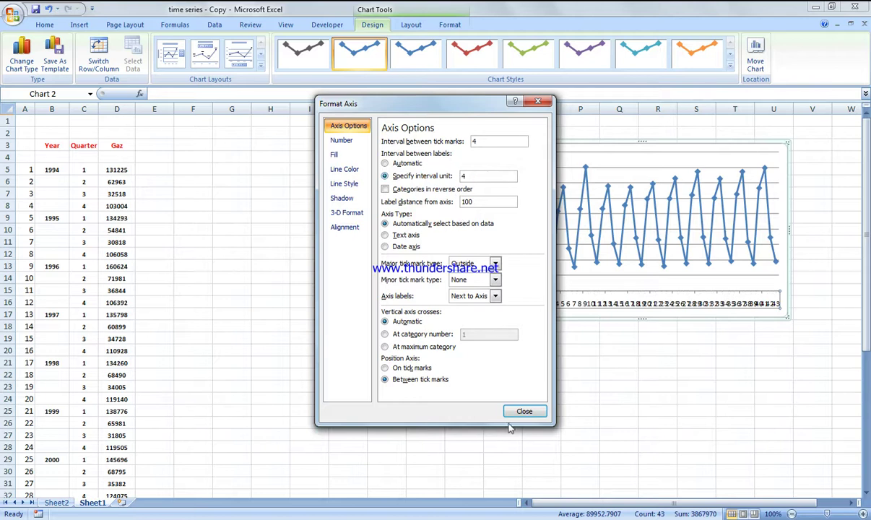
{"action": "left_click", "coordinate": [514, 410]}
{"action": "right_click", "coordinate": [517, 233]}
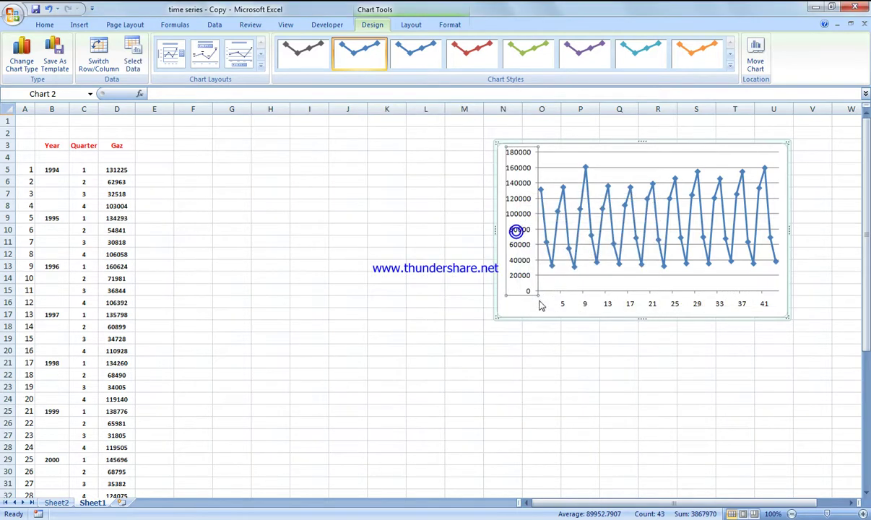
Give the vertical axis a base-10 logarithmic scale and Thousands display units.
{"action": "right_click", "coordinate": [527, 279]}
{"action": "left_click", "coordinate": [562, 391]}
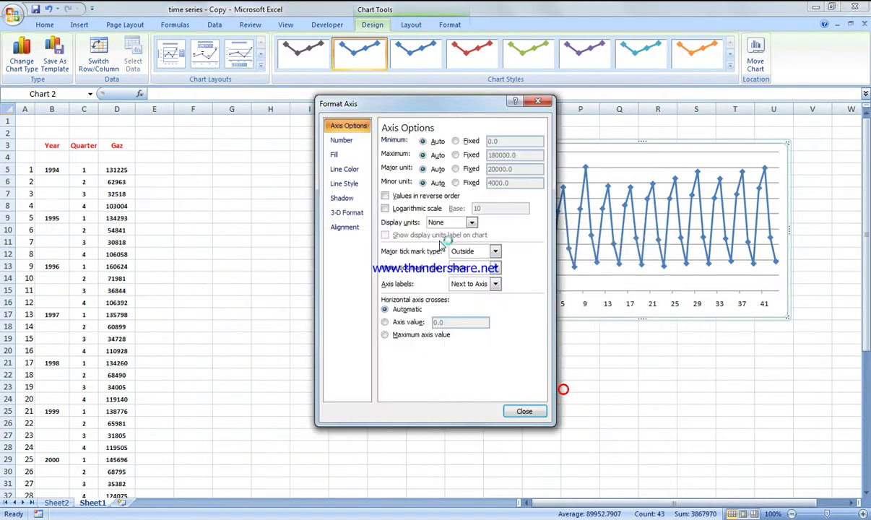
{"action": "left_click", "coordinate": [385, 208]}
{"action": "left_click", "coordinate": [491, 208]}
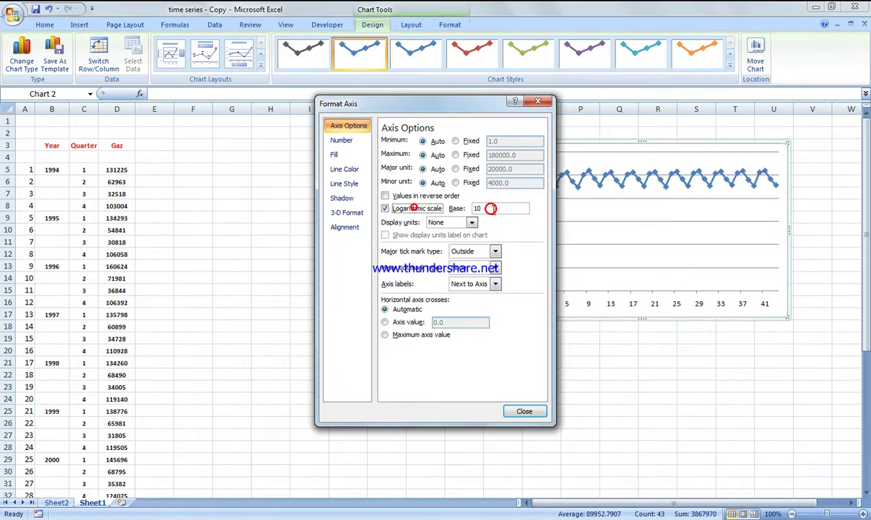
{"action": "type", "text": "00"}
{"action": "left_click", "coordinate": [470, 222]}
{"action": "left_click", "coordinate": [452, 254]}
{"action": "double_click", "coordinate": [490, 209]}
{"action": "type", "text": "10"}
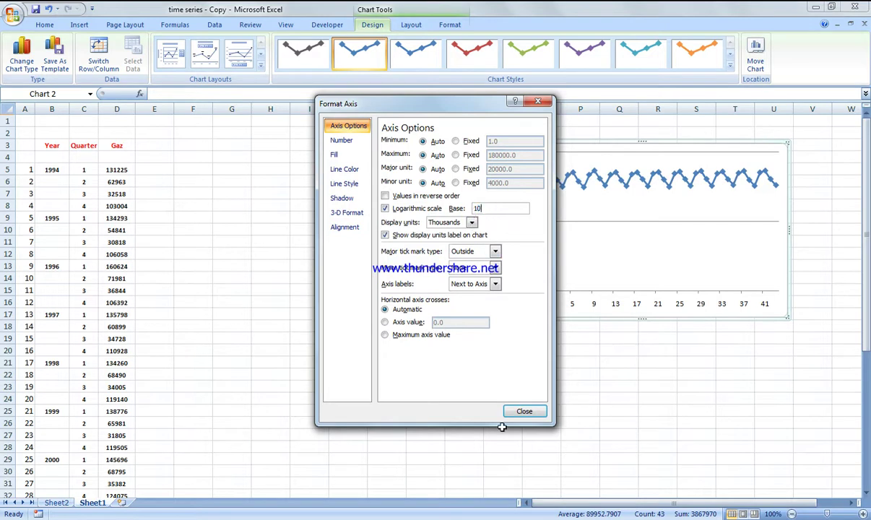
{"action": "left_click", "coordinate": [524, 411]}
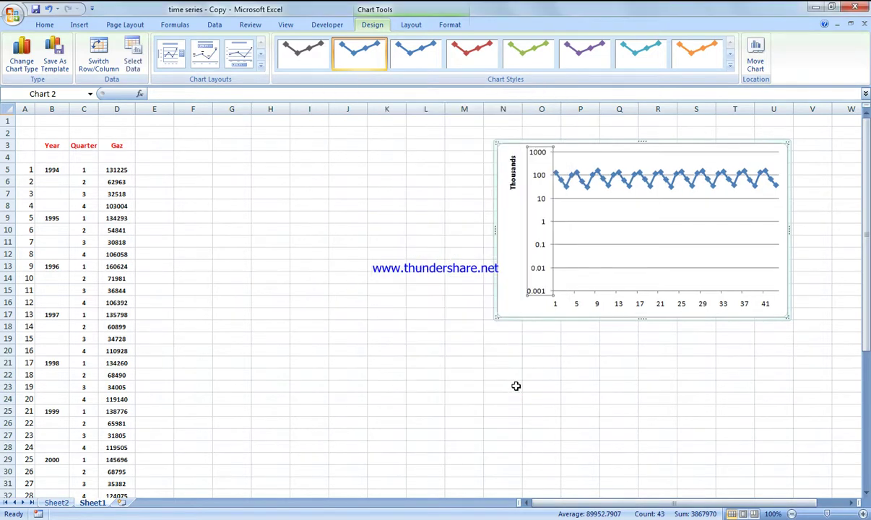
{"action": "left_click", "coordinate": [515, 386]}
Undo the Thousands display units and the logarithmic scale with Ctrl+Z.
{"action": "right_click", "coordinate": [545, 298]}
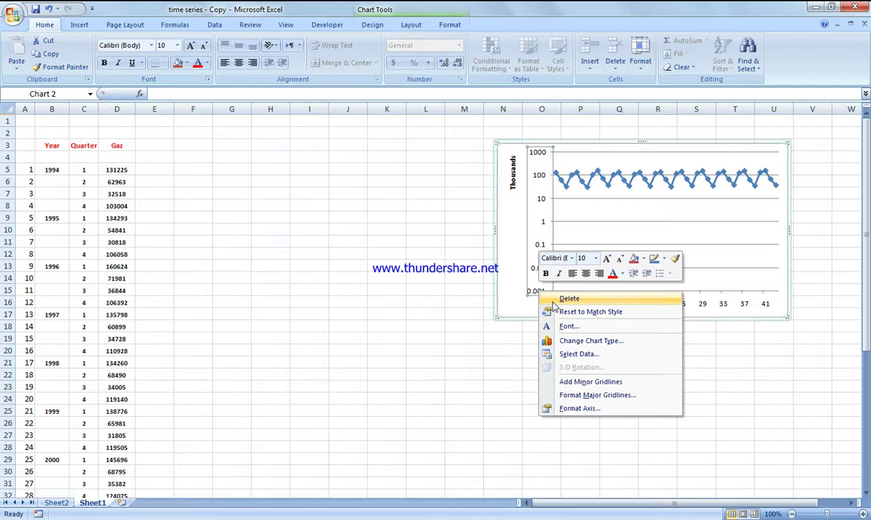
{"action": "left_click", "coordinate": [445, 342]}
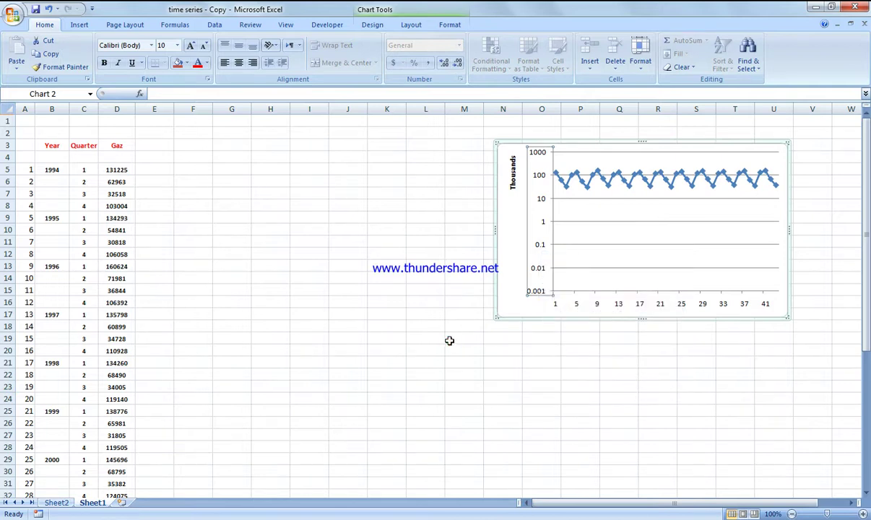
{"action": "key", "text": "ctrl+z"}
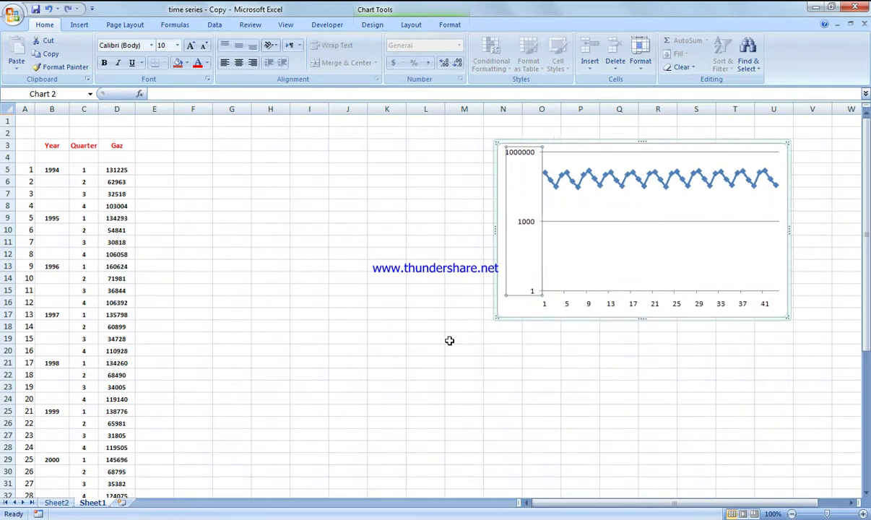
{"action": "key", "text": "ctrl+z"}
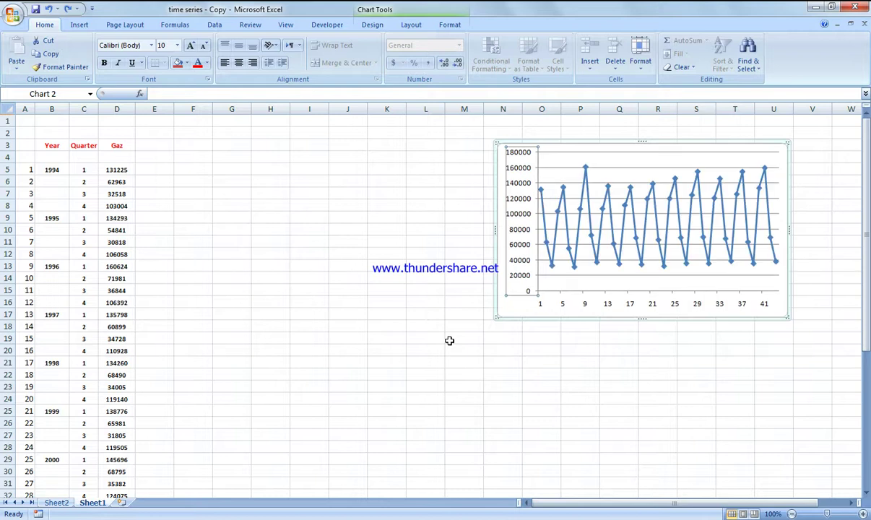
Show the linear vertical axis in Thousands and delete the Thousands units label.
{"action": "right_click", "coordinate": [517, 240]}
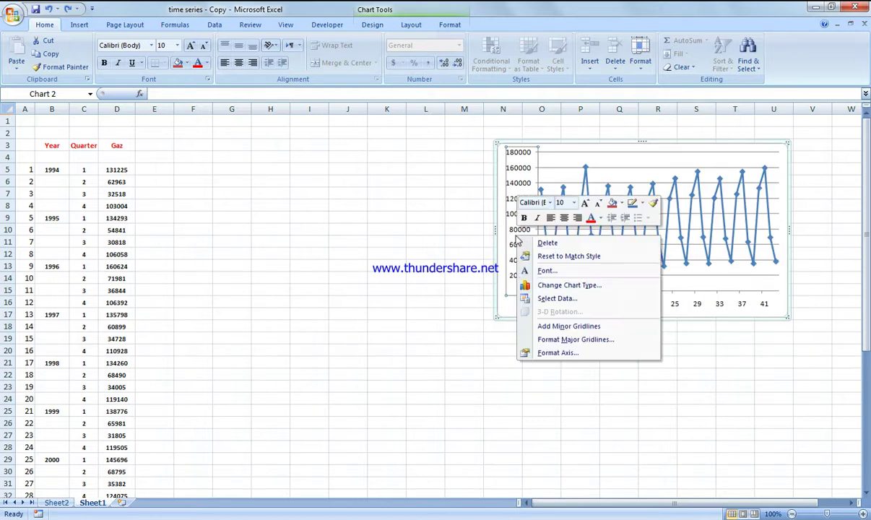
{"action": "left_click", "coordinate": [552, 352]}
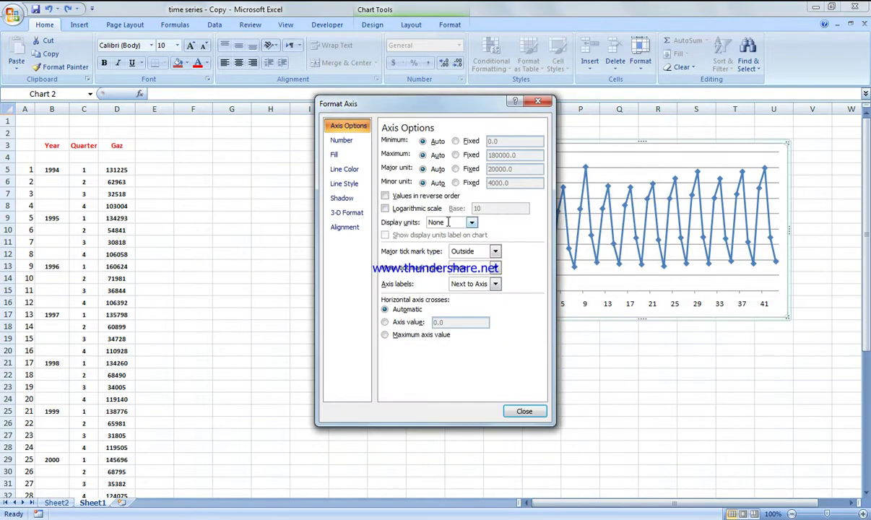
{"action": "left_click", "coordinate": [448, 222]}
{"action": "left_click", "coordinate": [460, 250]}
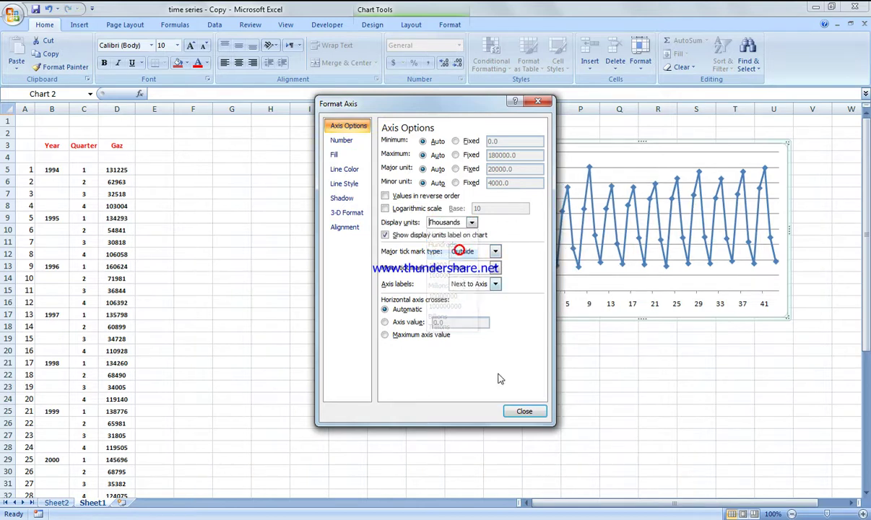
{"action": "left_click", "coordinate": [523, 411]}
{"action": "left_click", "coordinate": [539, 395]}
{"action": "left_click", "coordinate": [513, 179]}
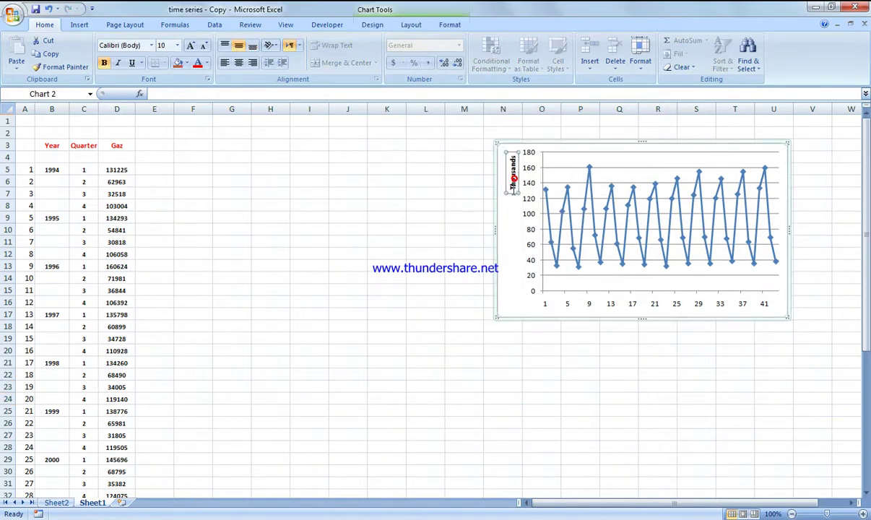
{"action": "key", "text": "Delete"}
{"action": "left_click", "coordinate": [437, 231]}
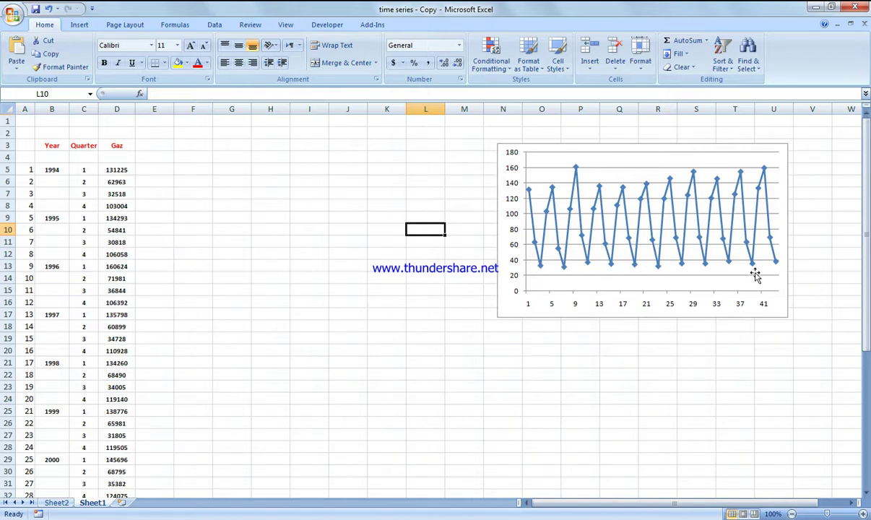
{"action": "left_click", "coordinate": [220, 299]}
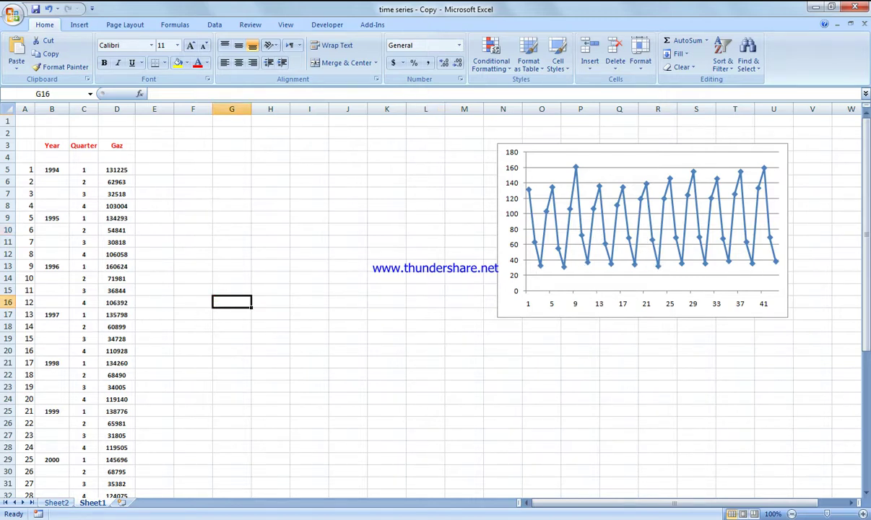
Review PowerPoint slide 17 on decomposition D = T + S + R at 100%, then return to Excel.
{"action": "left_click", "coordinate": [192, 440]}
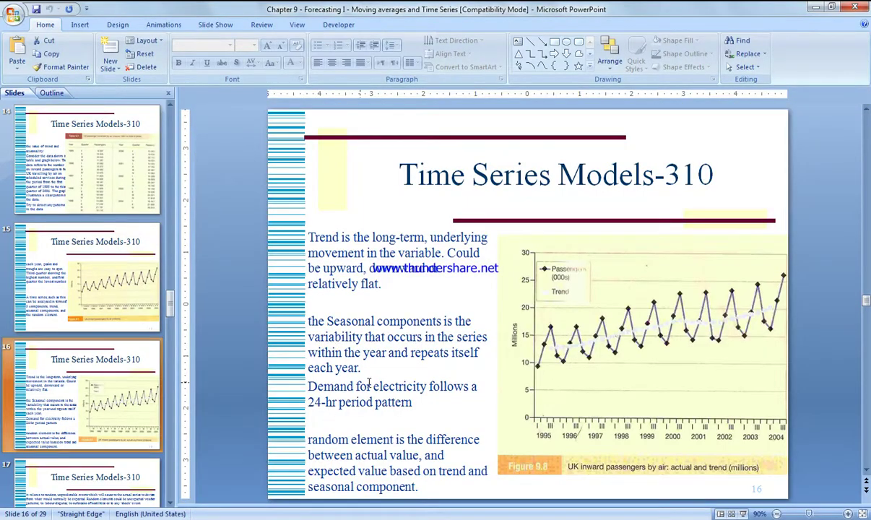
{"action": "left_click", "coordinate": [106, 496]}
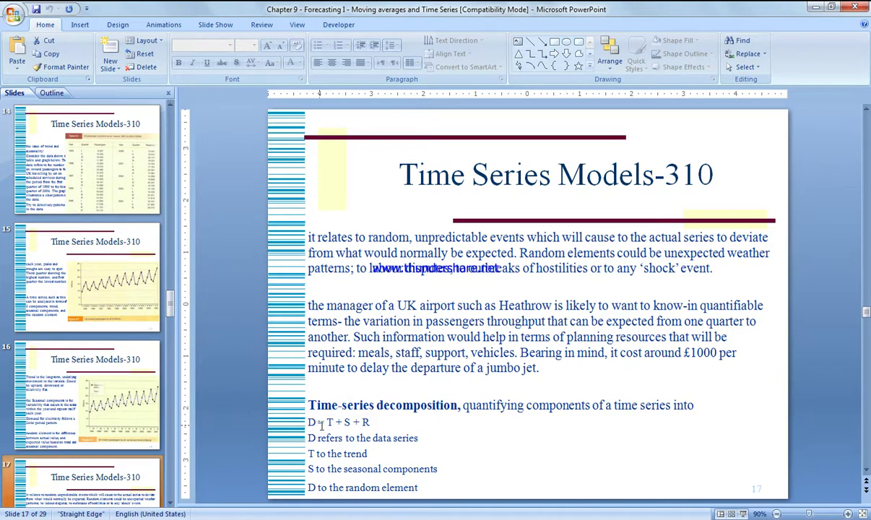
{"action": "left_click", "coordinate": [848, 513]}
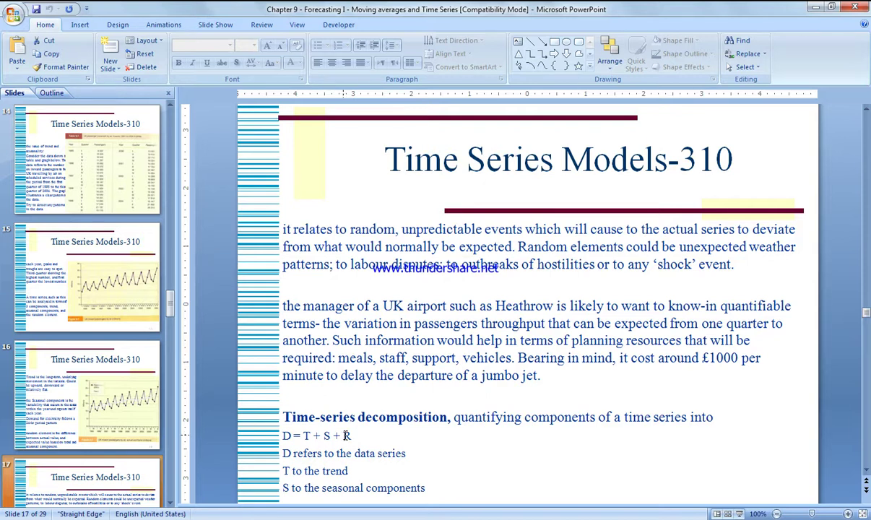
{"action": "key", "text": "F1"}
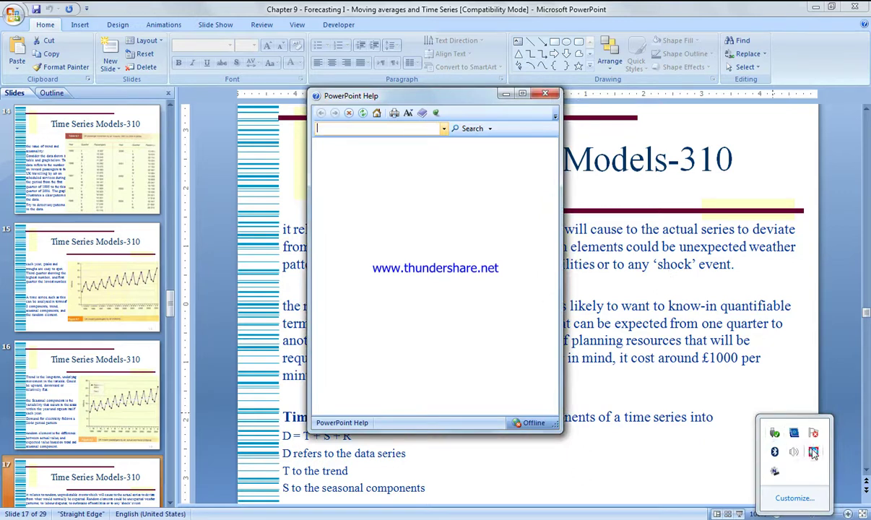
{"action": "left_click", "coordinate": [545, 93]}
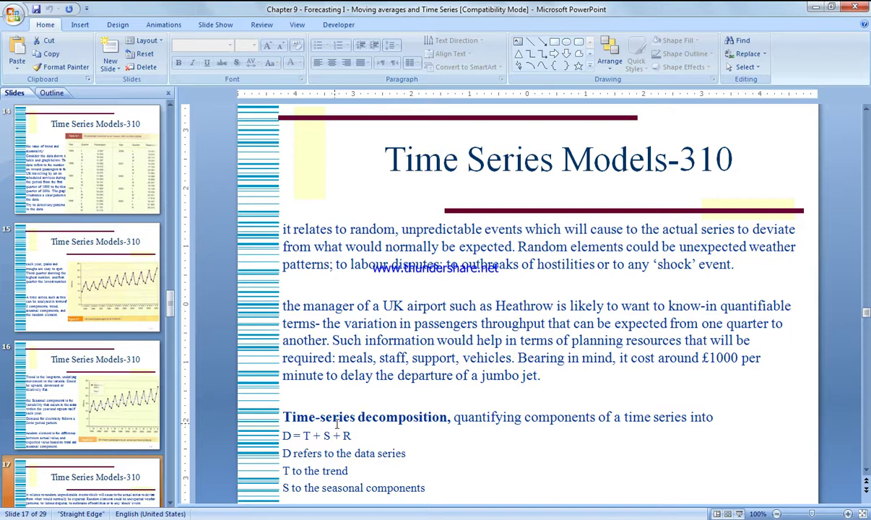
{"action": "scroll", "coordinate": [101, 274], "scroll_direction": "down", "scroll_amount": 2}
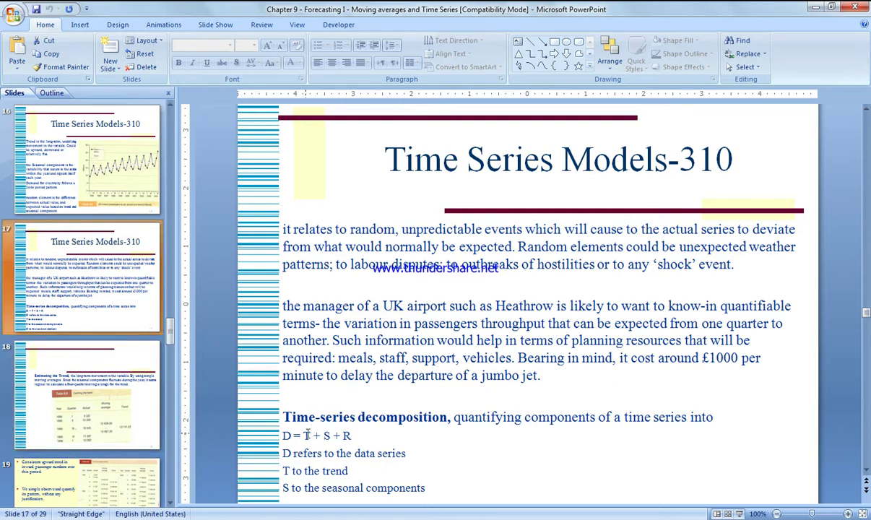
{"action": "key", "text": "alt+Tab"}
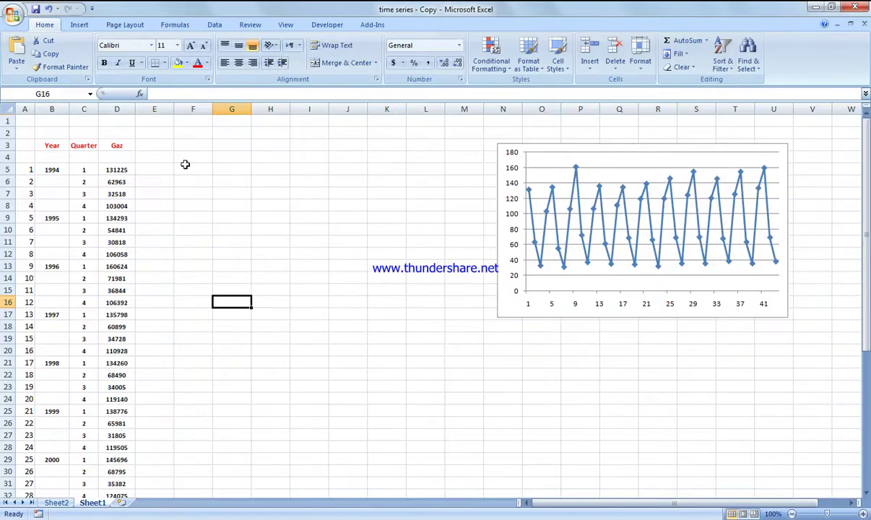
Enter =AVERAGE(D5:D8) in E6 and fill it down column E.
{"action": "left_click", "coordinate": [142, 168]}
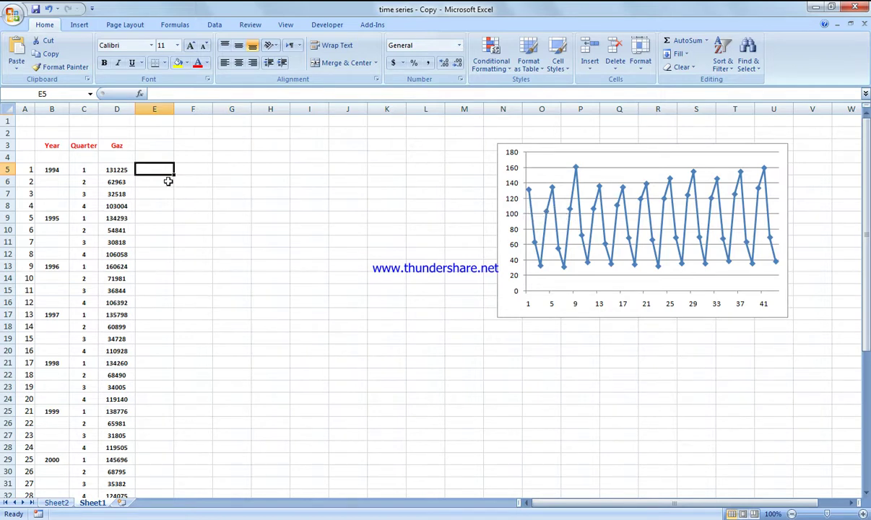
{"action": "left_click_drag", "start_coordinate": [118, 173], "coordinate": [130, 201]}
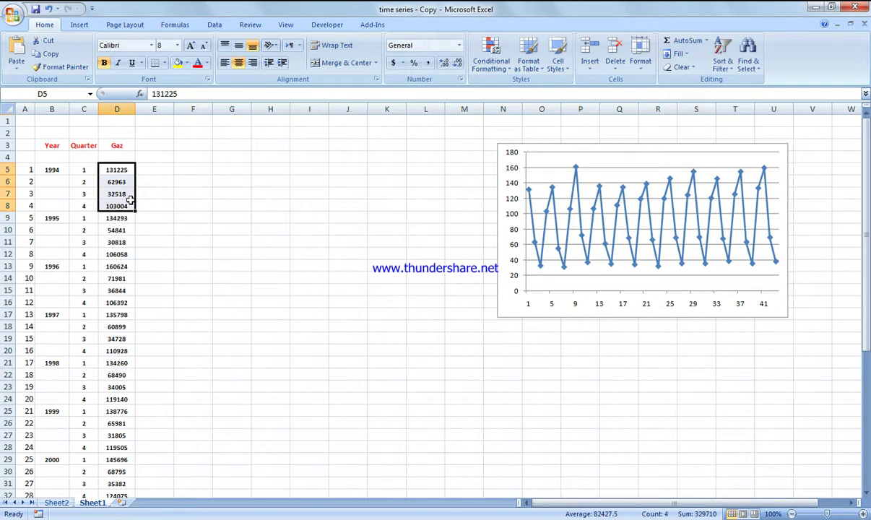
{"action": "left_click", "coordinate": [265, 212]}
{"action": "left_click", "coordinate": [149, 181]}
{"action": "type", "text": "=average"}
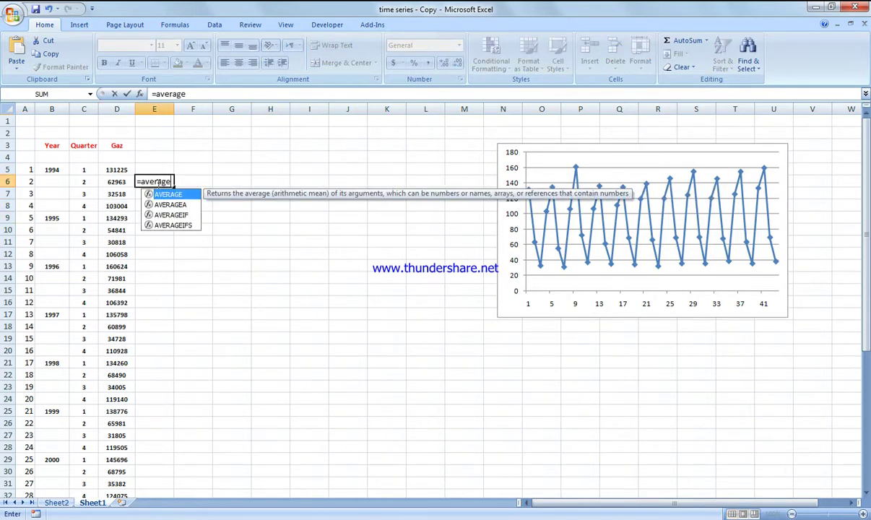
{"action": "type", "text": "("}
{"action": "left_click_drag", "start_coordinate": [109, 169], "coordinate": [112, 205]}
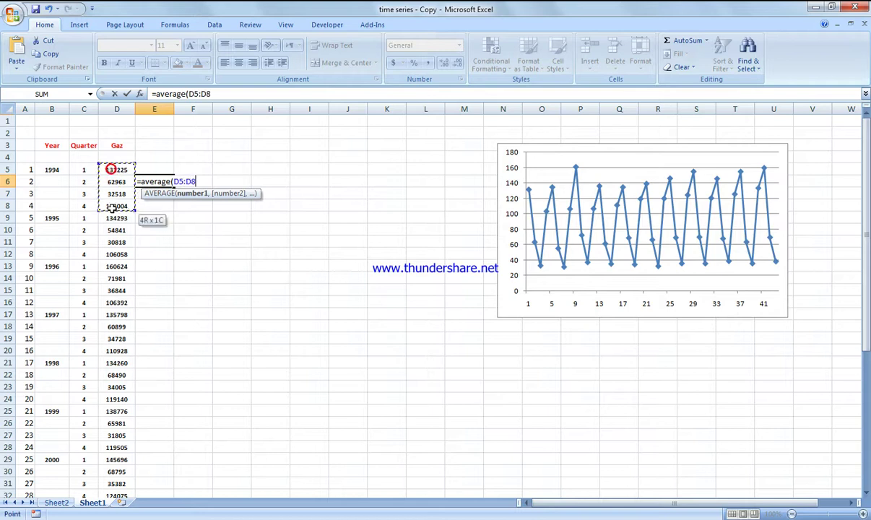
{"action": "type", "text": ")"}
{"action": "key", "text": "Return"}
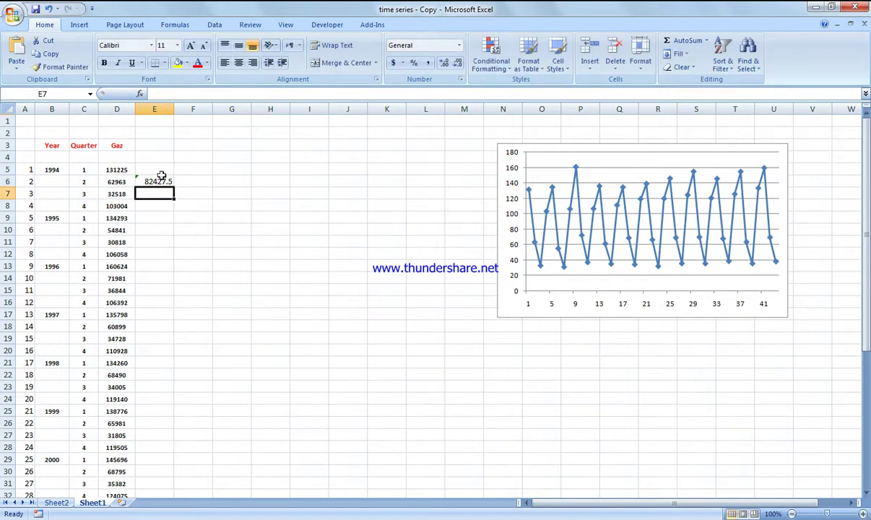
{"action": "left_click", "coordinate": [171, 182]}
{"action": "left_click_drag", "start_coordinate": [173, 186], "coordinate": [154, 462]}
Delete the incomplete averages in E46:E47 so column E ends at row 45.
{"action": "left_click", "coordinate": [191, 447]}
{"action": "left_click", "coordinate": [155, 447]}
{"action": "left_click", "coordinate": [148, 460]}
{"action": "left_click_drag", "start_coordinate": [156, 447], "coordinate": [154, 459]}
{"action": "key", "text": "Delete"}
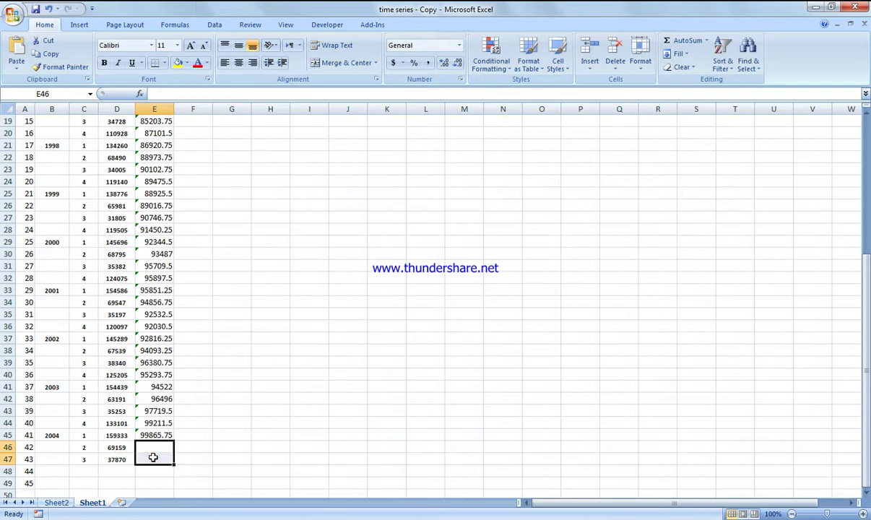
{"action": "left_click", "coordinate": [158, 435]}
{"action": "left_click", "coordinate": [254, 410]}
{"action": "scroll", "coordinate": [254, 410], "scroll_direction": "up", "scroll_amount": 6}
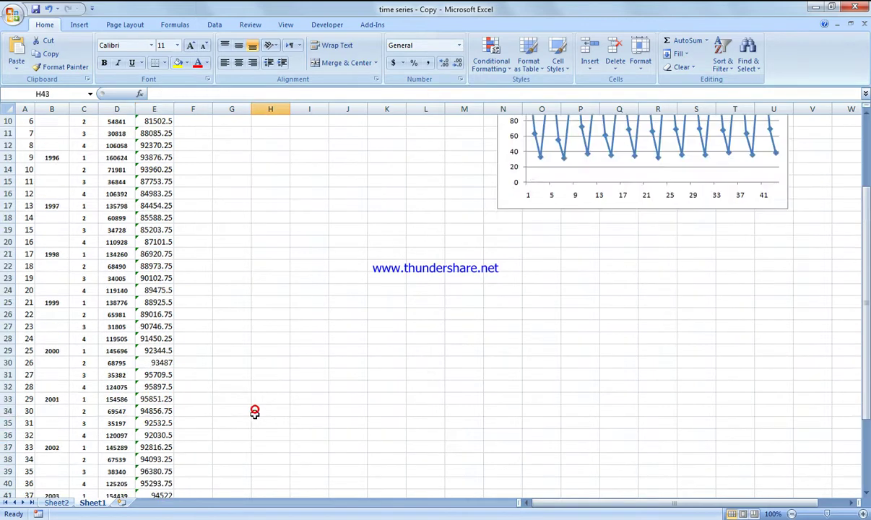
Enter =AVERAGE(E6:E7) in F7 and fill it down to F44.
{"action": "left_click", "coordinate": [193, 193]}
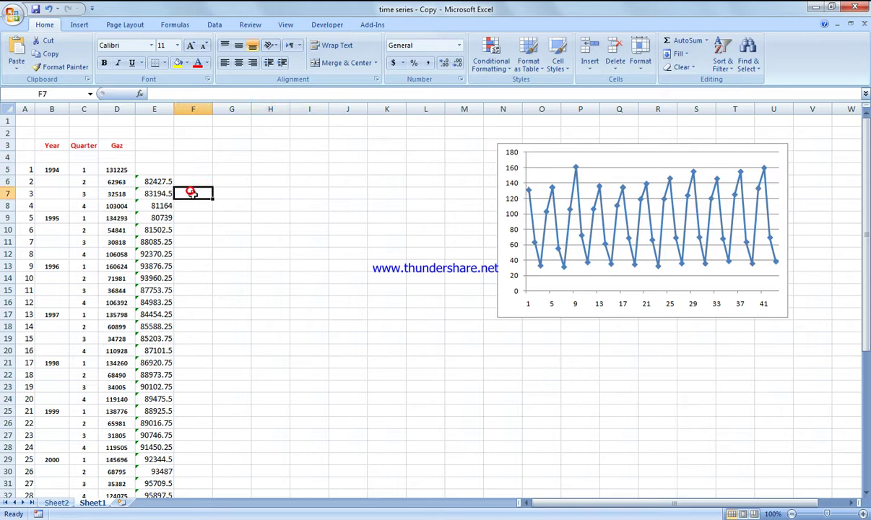
{"action": "type", "text": "=average("}
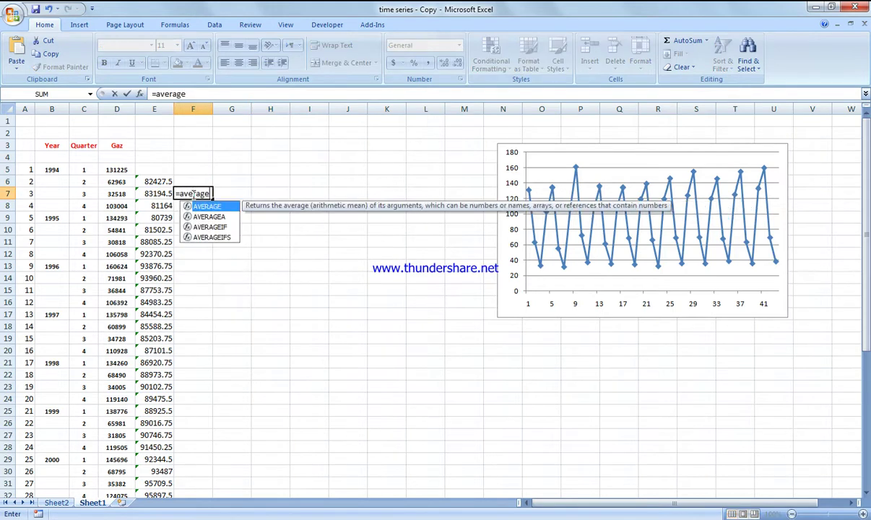
{"action": "left_click_drag", "start_coordinate": [164, 182], "coordinate": [164, 194]}
{"action": "key", "text": "Return"}
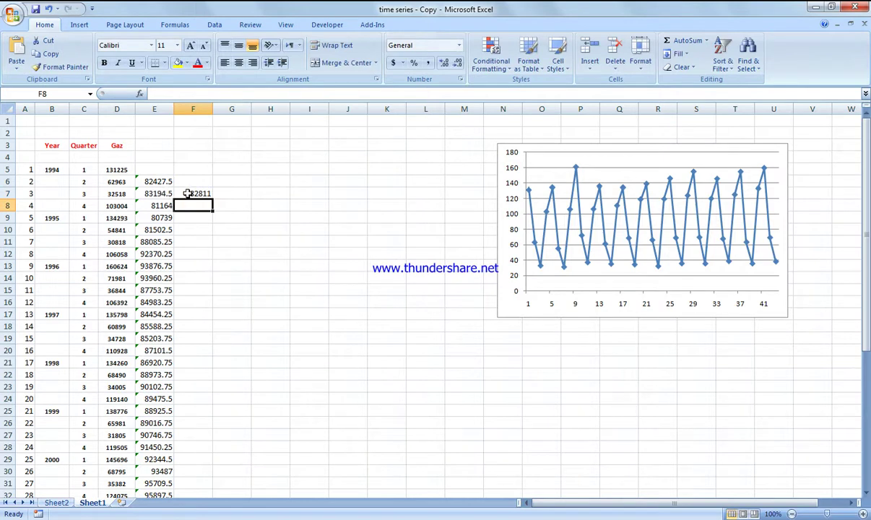
{"action": "left_click", "coordinate": [189, 193]}
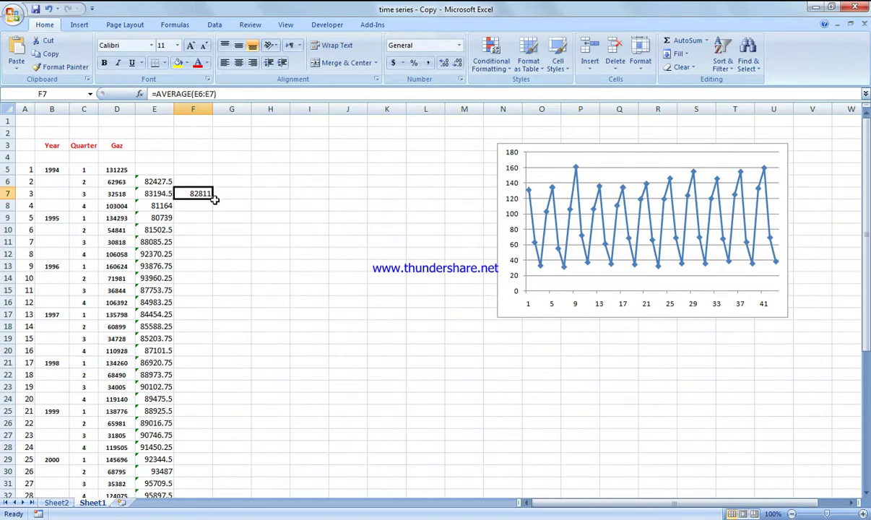
{"action": "left_click_drag", "start_coordinate": [214, 199], "coordinate": [192, 426]}
{"action": "left_click", "coordinate": [180, 439]}
{"action": "left_click", "coordinate": [185, 424]}
{"action": "left_click", "coordinate": [195, 447]}
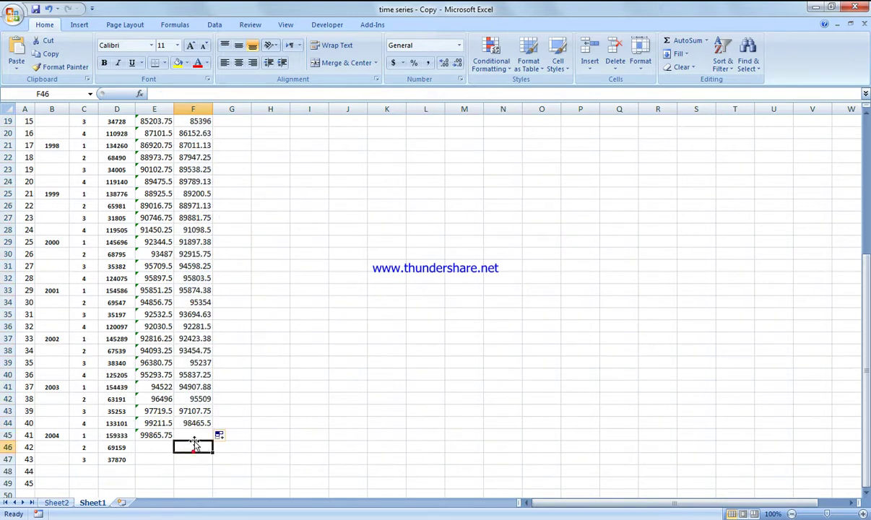
{"action": "scroll", "coordinate": [201, 404], "scroll_direction": "up", "scroll_amount": 6}
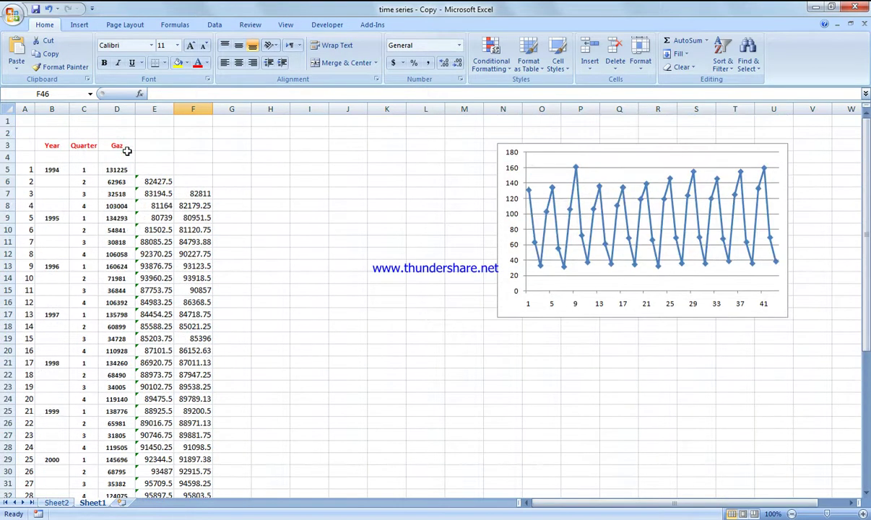
Widen column D and type headings 'D = T + S + R' in D2 and 'Trend' in F2.
{"action": "left_click", "coordinate": [119, 130]}
{"action": "left_click_drag", "start_coordinate": [135, 109], "coordinate": [171, 108]}
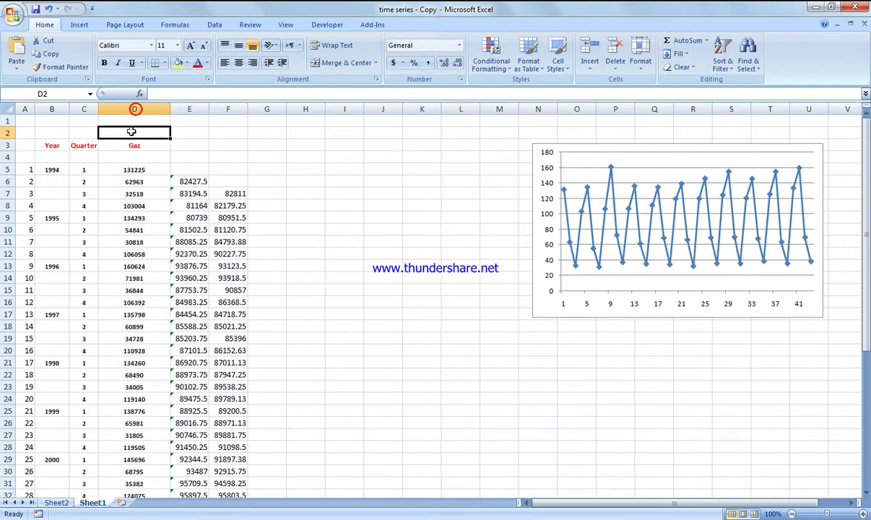
{"action": "type", "text": "D = T + S + R"}
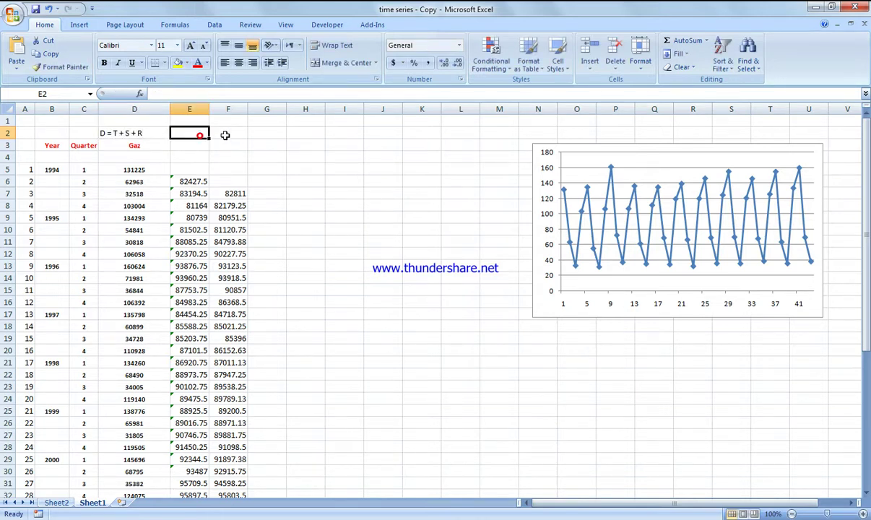
{"action": "left_click", "coordinate": [226, 136]}
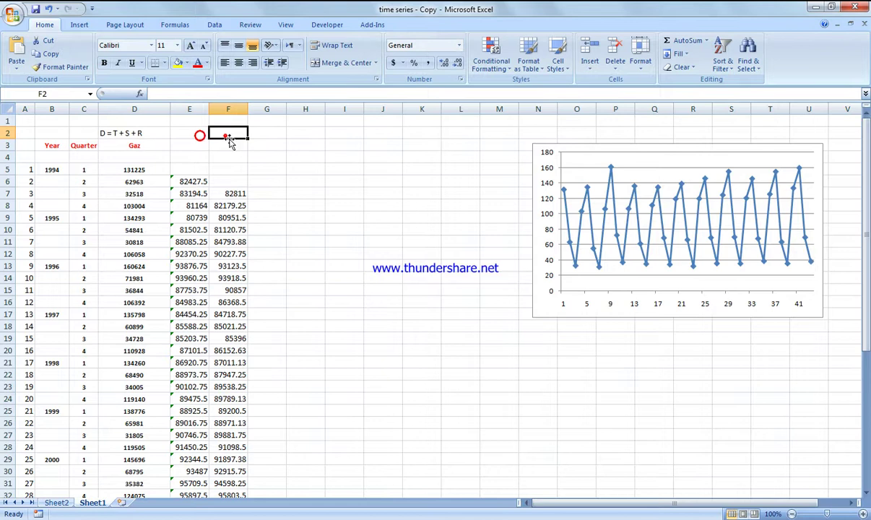
{"action": "type", "text": "tren"}
{"action": "key", "text": "BackSpace"}
{"action": "key", "text": "BackSpace"}
{"action": "key", "text": "BackSpace"}
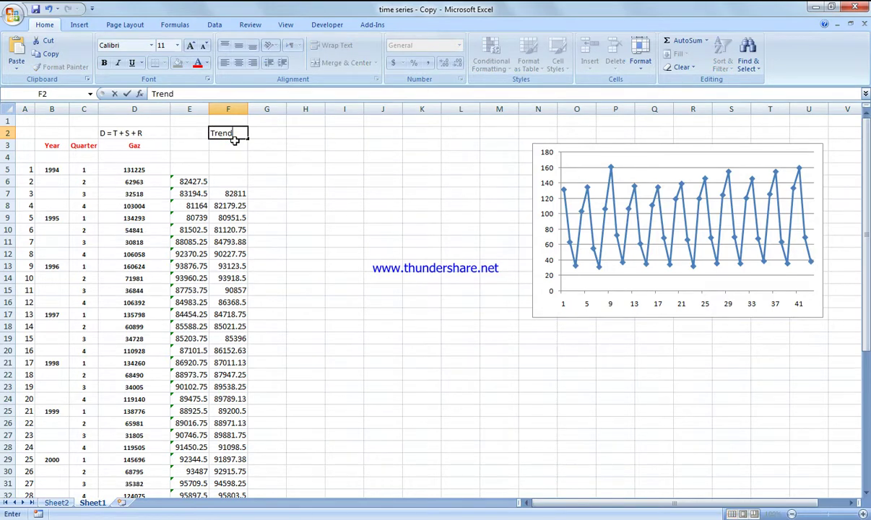
{"action": "type", "text": "rend"}
{"action": "left_click", "coordinate": [266, 190]}
Centre the D2:F2 headings and colour them red.
{"action": "left_click_drag", "start_coordinate": [217, 134], "coordinate": [142, 135]}
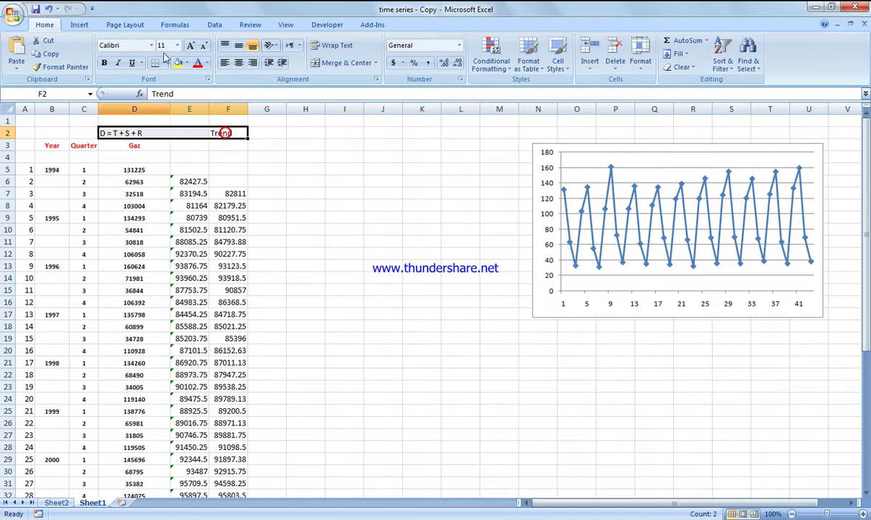
{"action": "left_click", "coordinate": [238, 63]}
{"action": "left_click", "coordinate": [288, 202]}
{"action": "left_click_drag", "start_coordinate": [236, 135], "coordinate": [150, 134]}
{"action": "left_click", "coordinate": [197, 62]}
{"action": "left_click", "coordinate": [306, 183]}
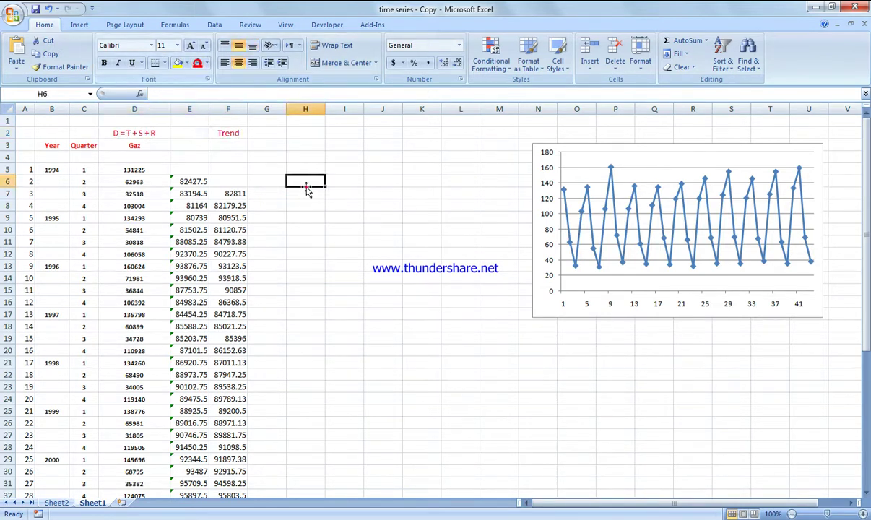
{"action": "left_click", "coordinate": [307, 249]}
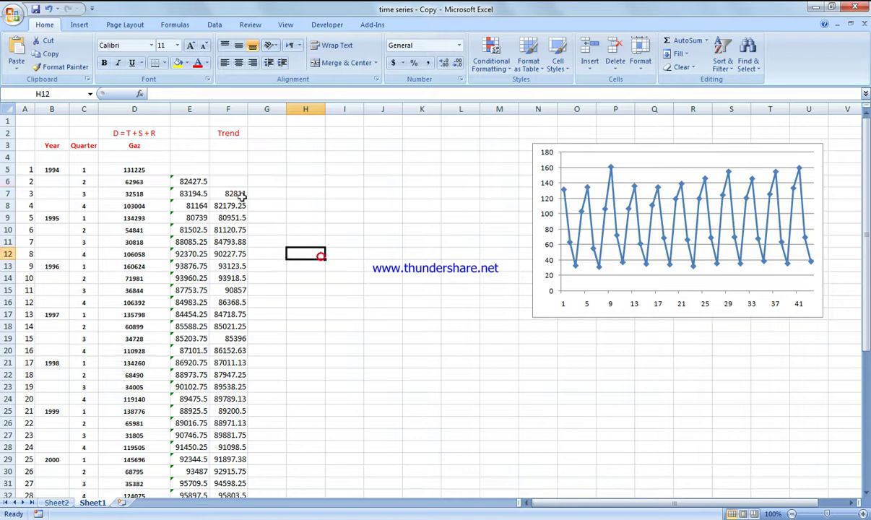
Add a chart series named 'Trend' with values from F7:F44.
{"action": "right_click", "coordinate": [578, 230]}
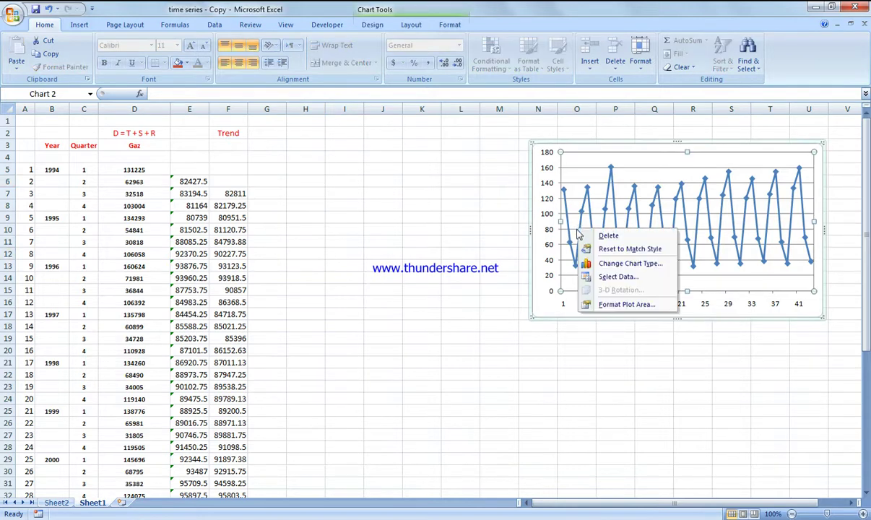
{"action": "left_click", "coordinate": [616, 277]}
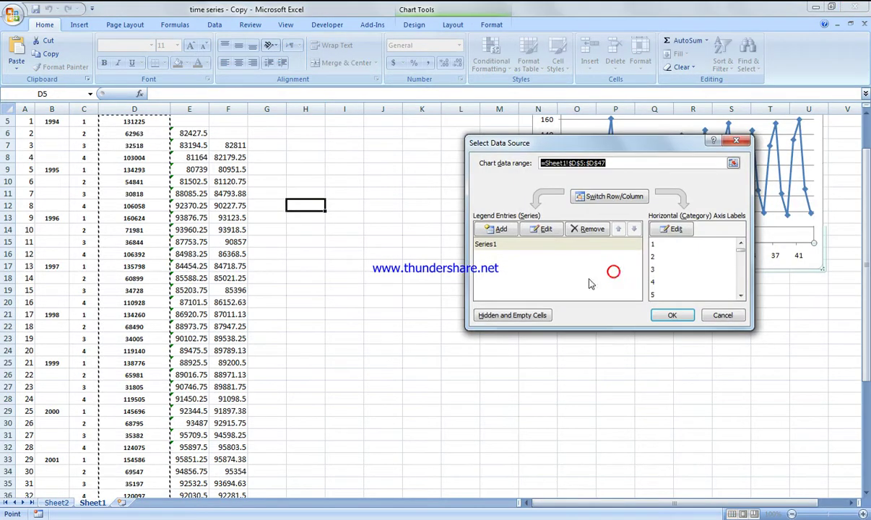
{"action": "left_click", "coordinate": [501, 230]}
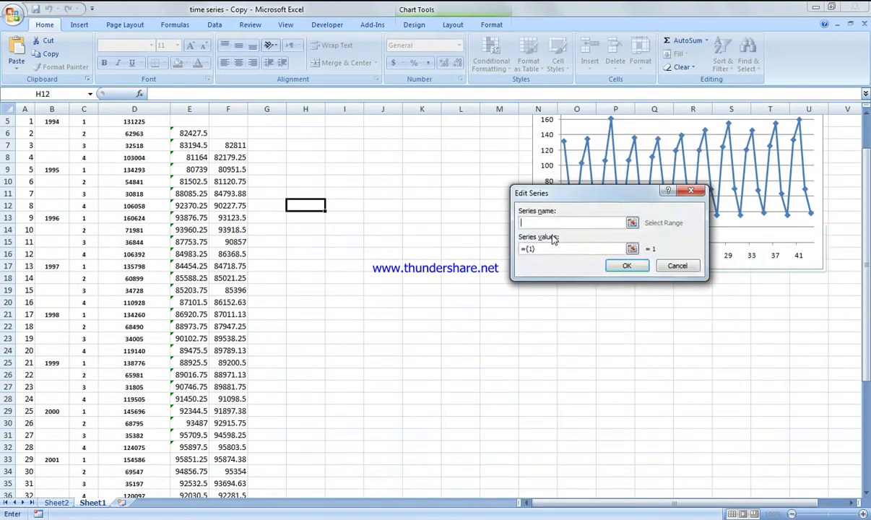
{"action": "type", "text": "Trend"}
{"action": "left_click", "coordinate": [632, 249]}
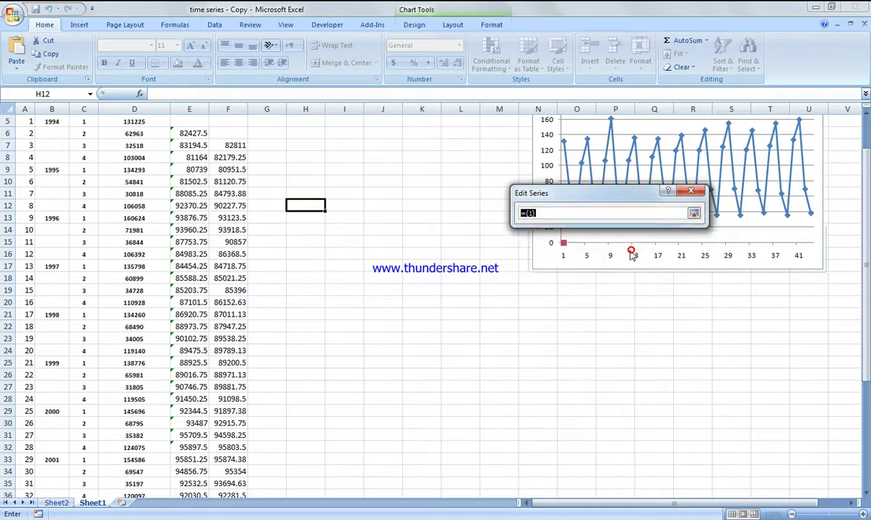
{"action": "left_click_drag", "start_coordinate": [239, 146], "coordinate": [238, 426]}
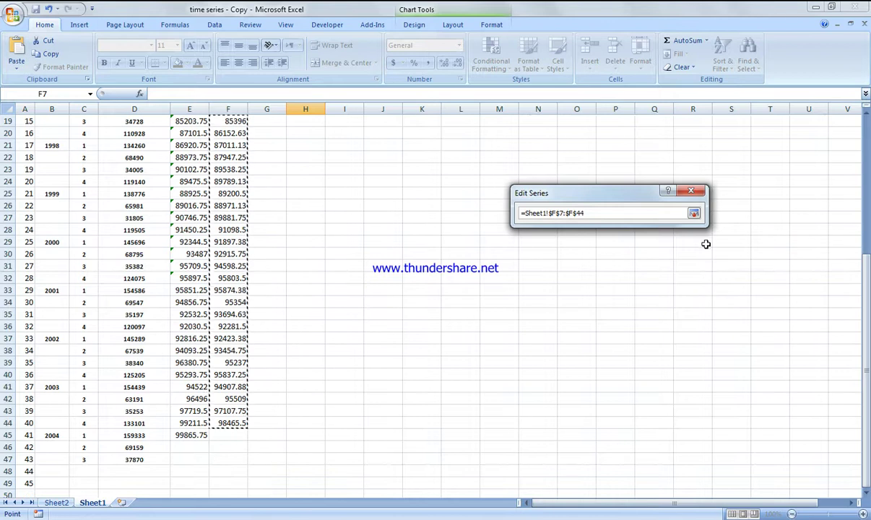
{"action": "left_click", "coordinate": [694, 213]}
{"action": "left_click", "coordinate": [627, 266]}
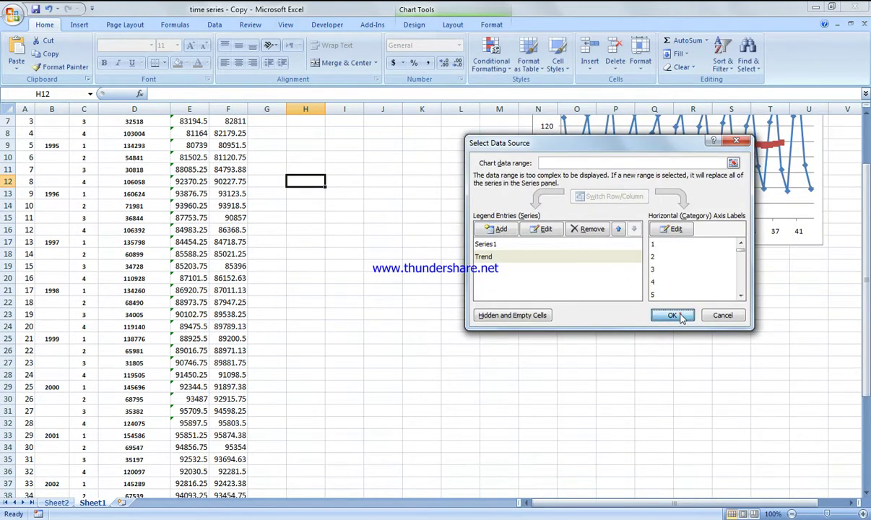
{"action": "left_click", "coordinate": [672, 315]}
{"action": "scroll", "coordinate": [689, 289], "scroll_direction": "up", "scroll_amount": 2}
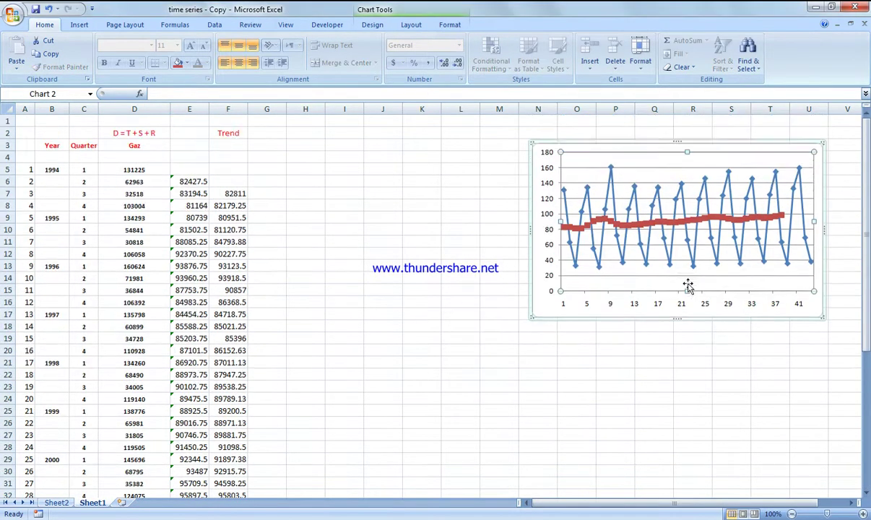
Format the Trend series with built-in markers reduced to size 2.
{"action": "right_click", "coordinate": [671, 228]}
{"action": "left_click", "coordinate": [703, 324]}
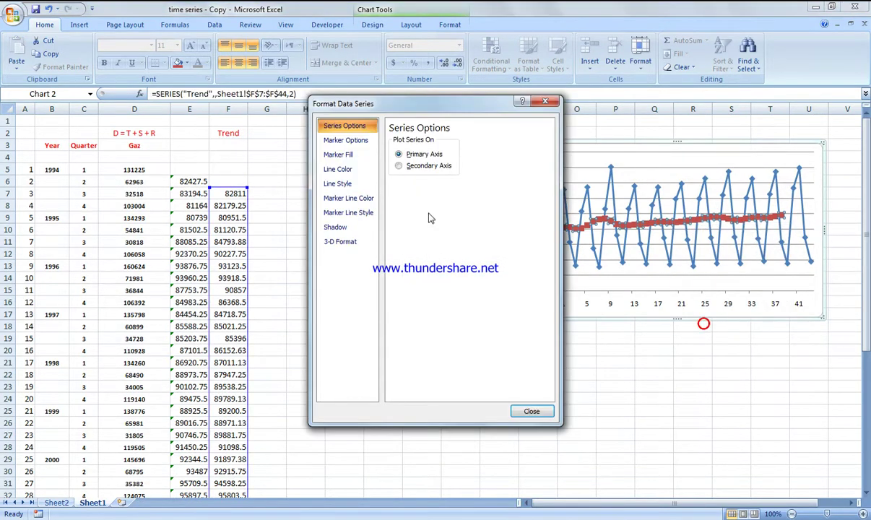
{"action": "left_click", "coordinate": [409, 166]}
{"action": "left_click", "coordinate": [336, 154]}
{"action": "left_click", "coordinate": [345, 142]}
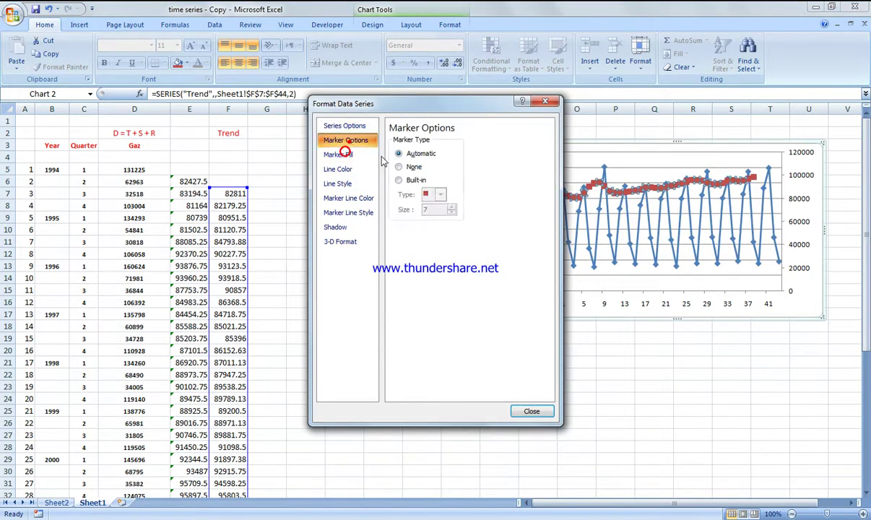
{"action": "left_click", "coordinate": [399, 179]}
{"action": "left_click", "coordinate": [451, 213]}
{"action": "left_click", "coordinate": [451, 212]}
{"action": "left_click", "coordinate": [451, 212]}
{"action": "left_click", "coordinate": [450, 212]}
{"action": "left_click", "coordinate": [450, 212]}
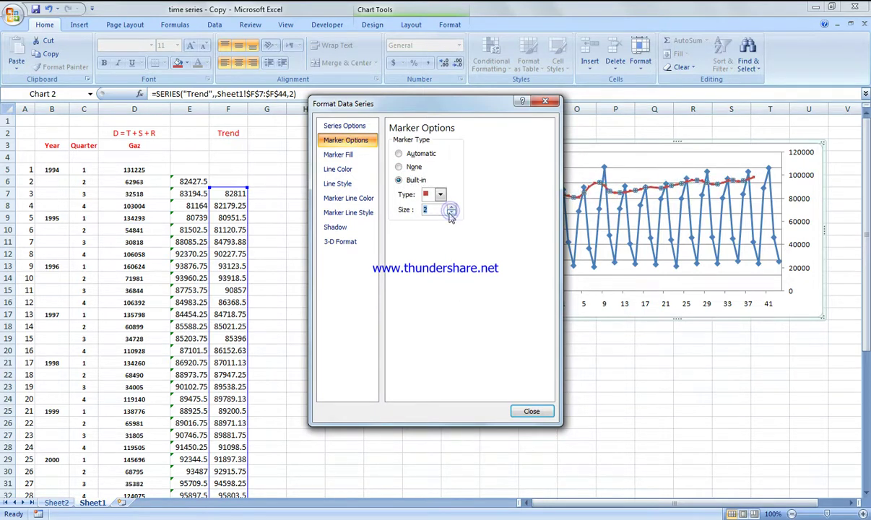
{"action": "left_click", "coordinate": [530, 411]}
{"action": "left_click", "coordinate": [529, 398]}
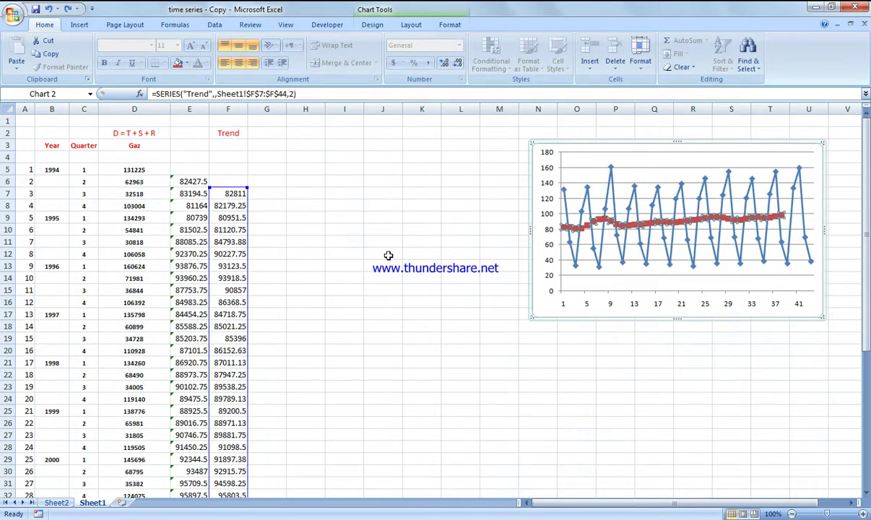
Reapply size-2 built-in markers to the Trend series so it reads as a thin line.
{"action": "right_click", "coordinate": [586, 228]}
{"action": "left_click", "coordinate": [610, 323]}
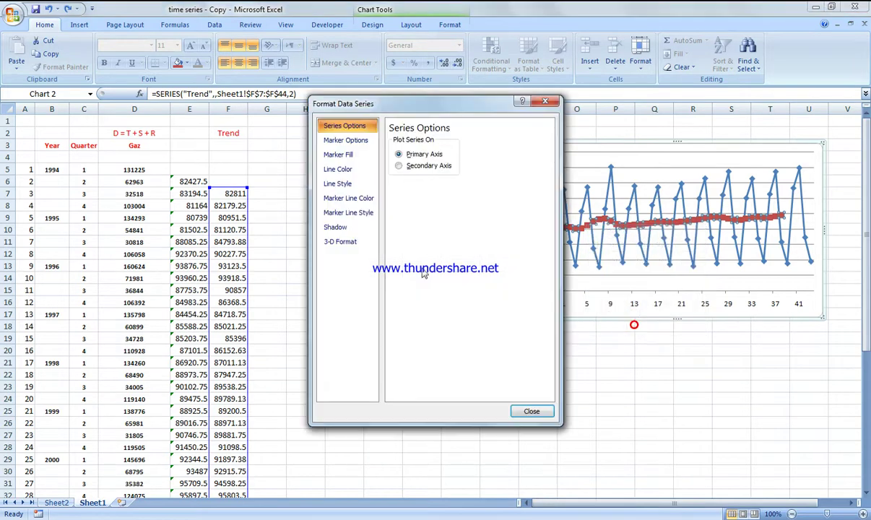
{"action": "left_click", "coordinate": [343, 140]}
{"action": "left_click", "coordinate": [419, 180]}
{"action": "left_click", "coordinate": [450, 212]}
{"action": "left_click", "coordinate": [451, 212]}
{"action": "left_click", "coordinate": [450, 212]}
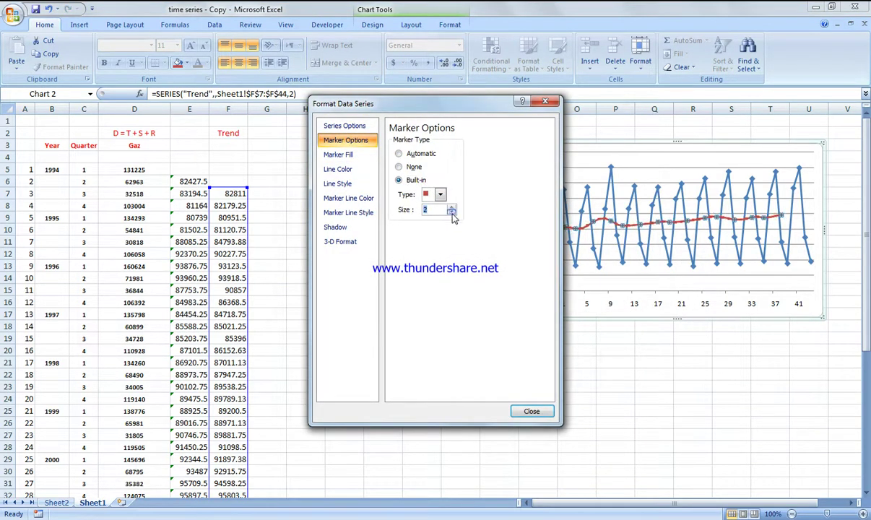
{"action": "left_click", "coordinate": [530, 411]}
{"action": "left_click", "coordinate": [518, 404]}
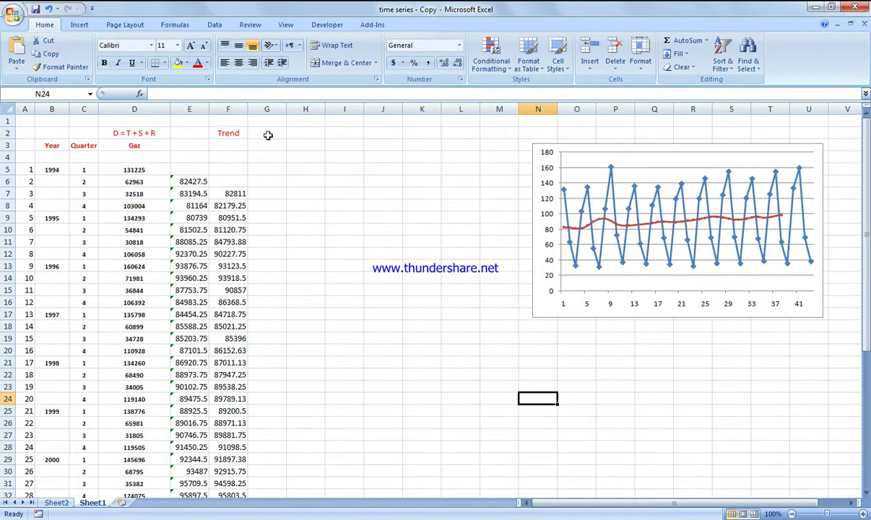
{"action": "key", "text": "alt+Tab"}
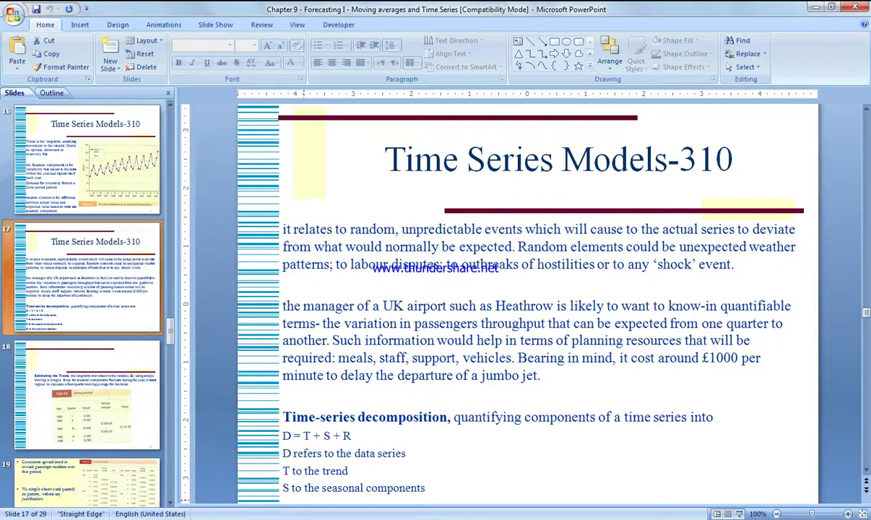
{"action": "left_click", "coordinate": [110, 395]}
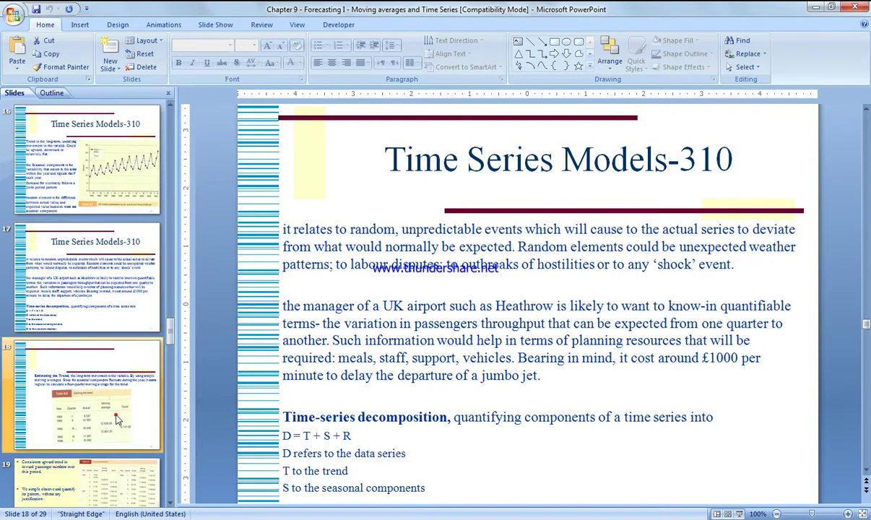
{"action": "scroll", "coordinate": [116, 419], "scroll_direction": "down", "scroll_amount": 1}
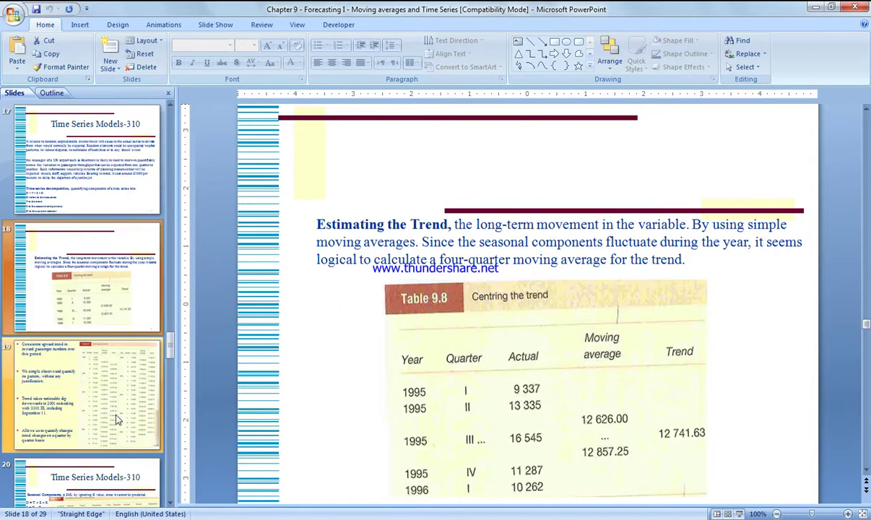
{"action": "left_click", "coordinate": [125, 369]}
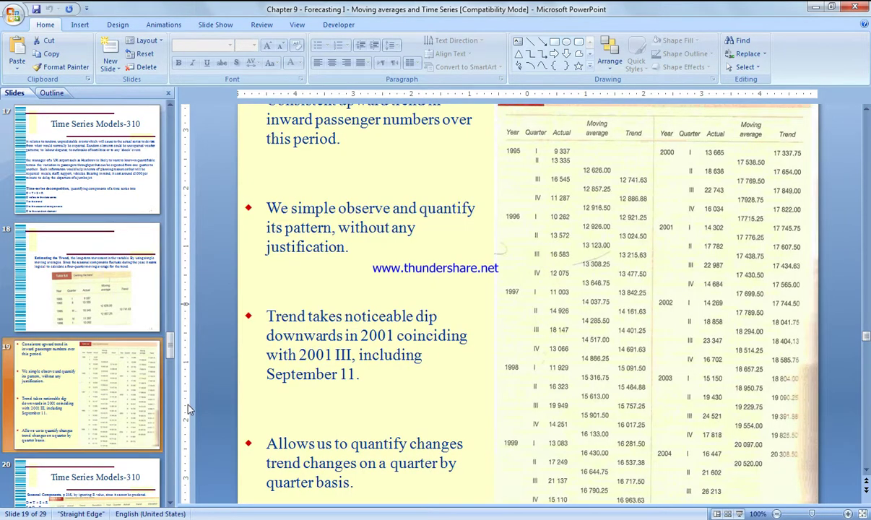
{"action": "left_click", "coordinate": [141, 476]}
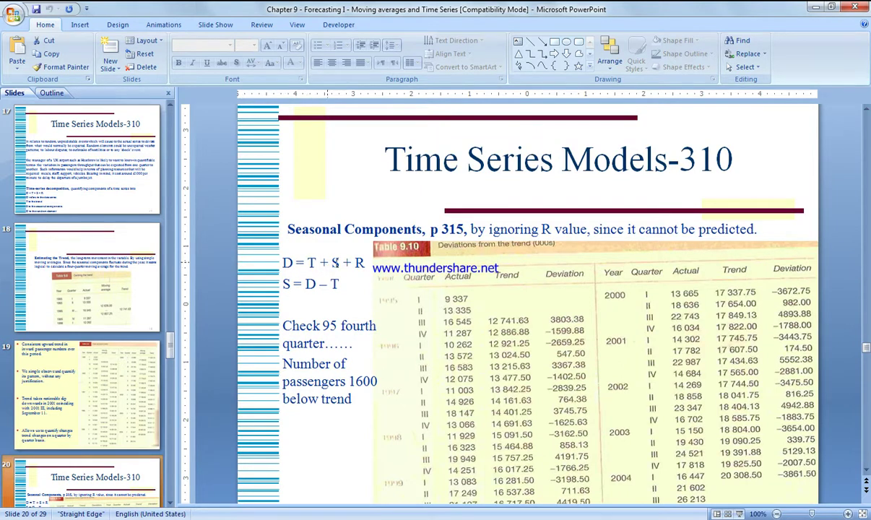
{"action": "left_click", "coordinate": [134, 371]}
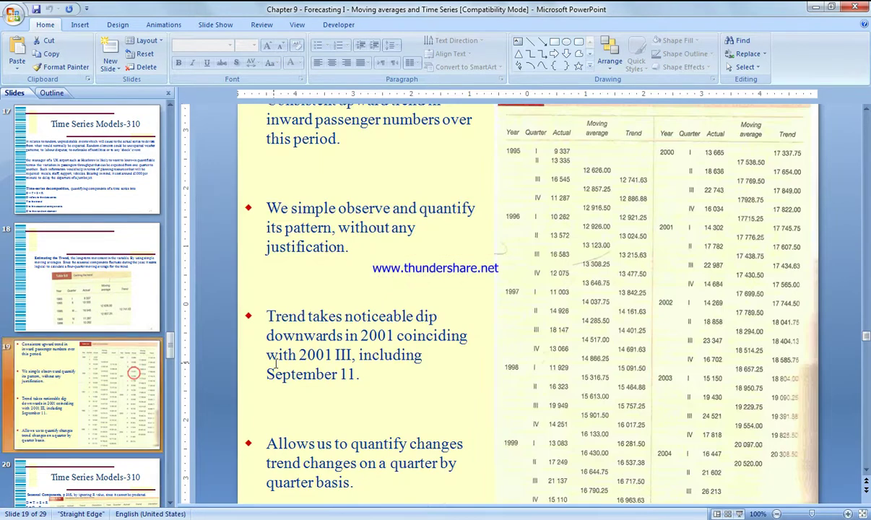
{"action": "left_click", "coordinate": [112, 476]}
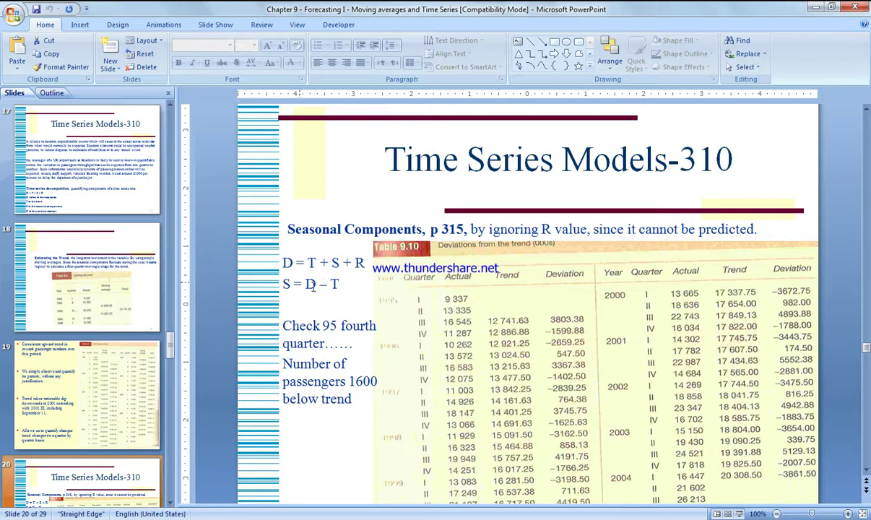
Enter the header 'S+ R = D-T' in cell G2.
{"action": "key", "text": "alt+Tab"}
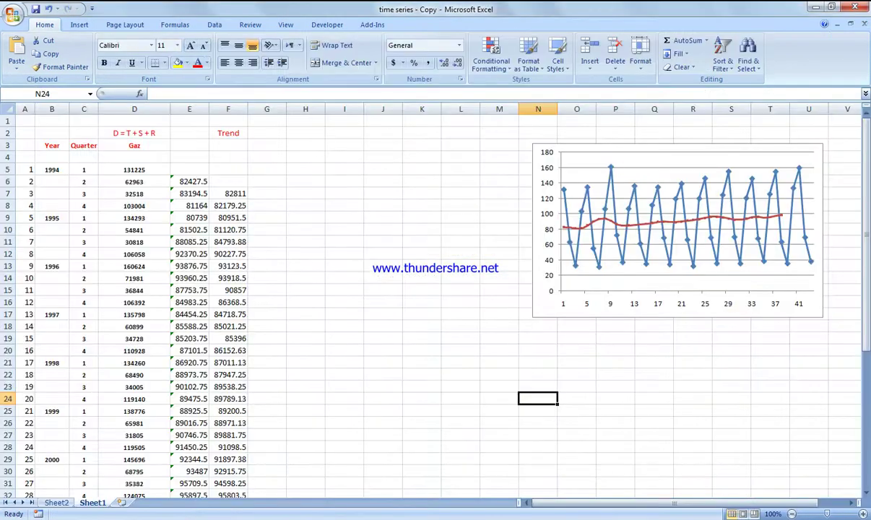
{"action": "left_click", "coordinate": [278, 134]}
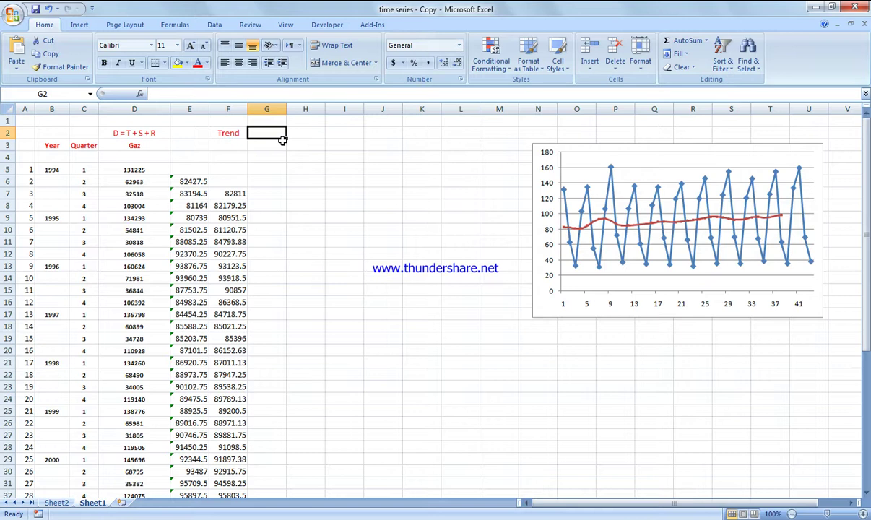
{"action": "type", "text": "S"}
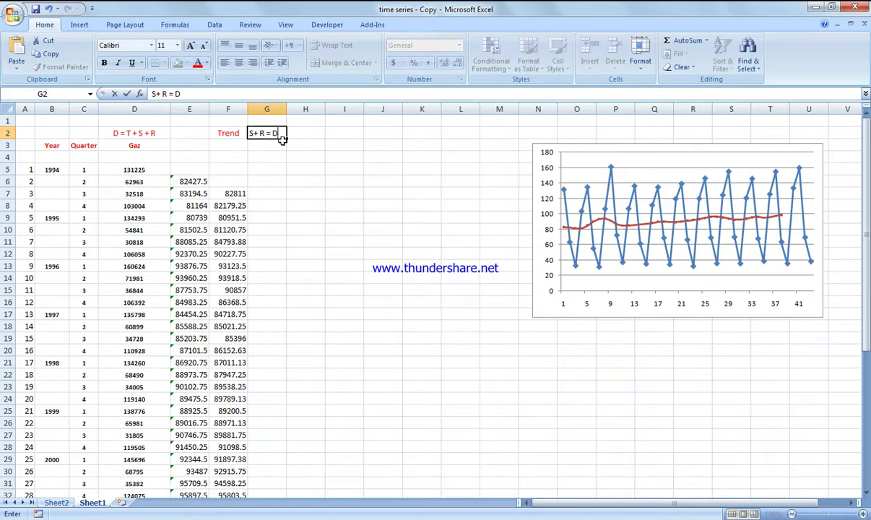
{"action": "type", "text": "+ R = D-T"}
{"action": "left_click", "coordinate": [327, 130]}
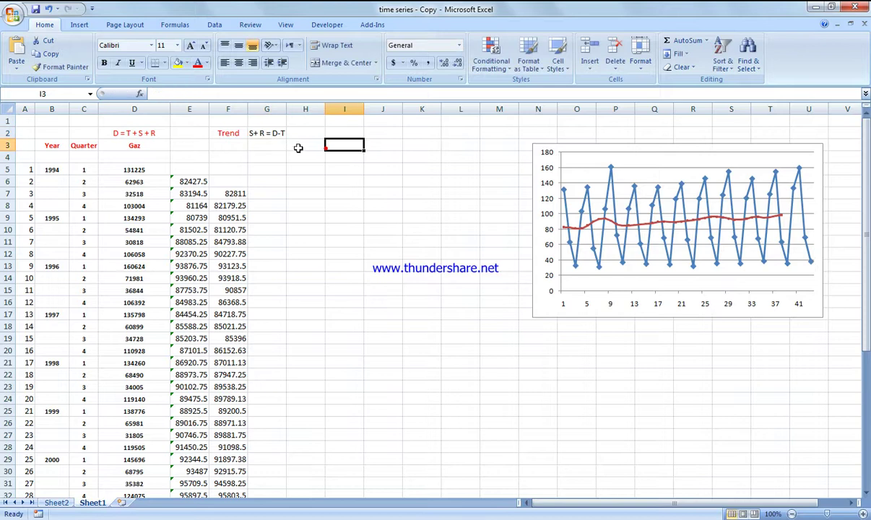
{"action": "left_click", "coordinate": [262, 132]}
Enter the formula =F7-D7 in G7 to subtract Gaz from Trend.
{"action": "left_click", "coordinate": [328, 188]}
{"action": "left_click", "coordinate": [272, 192]}
{"action": "left_click", "coordinate": [301, 229]}
{"action": "left_click", "coordinate": [278, 202]}
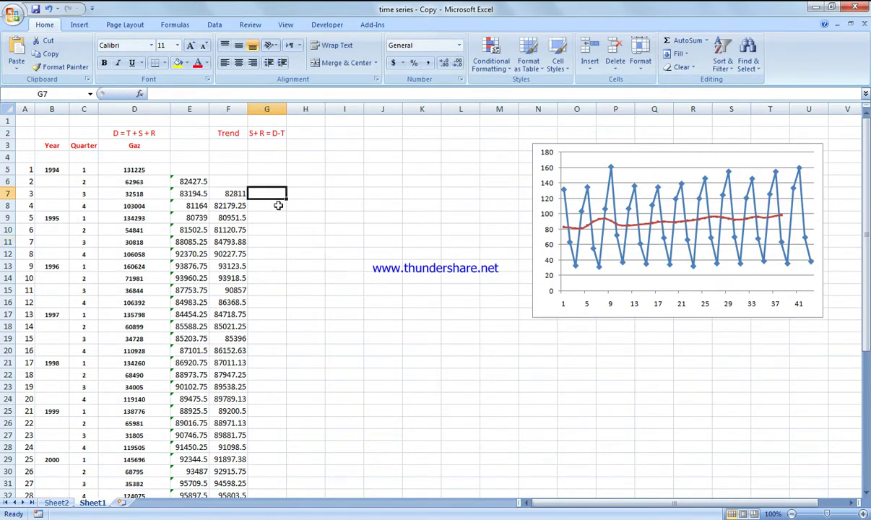
{"action": "type", "text": "="}
{"action": "left_click", "coordinate": [230, 193]}
{"action": "type", "text": "-"}
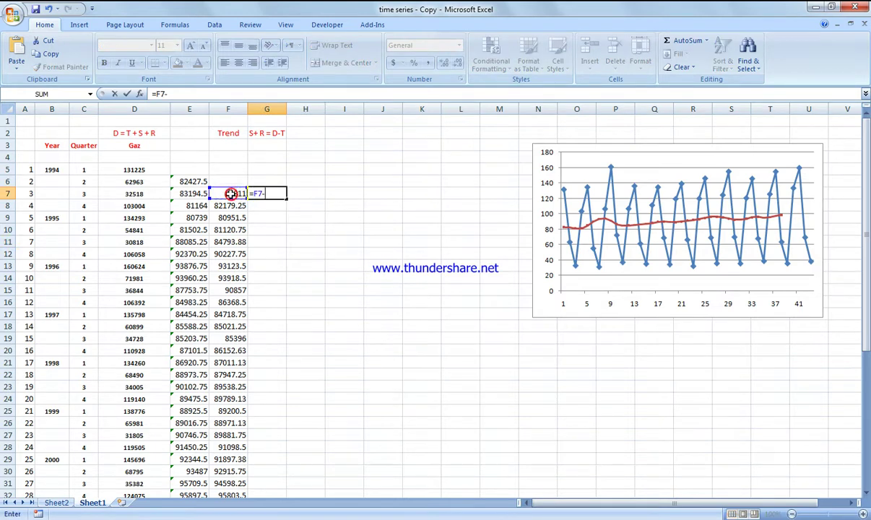
{"action": "left_click", "coordinate": [134, 193]}
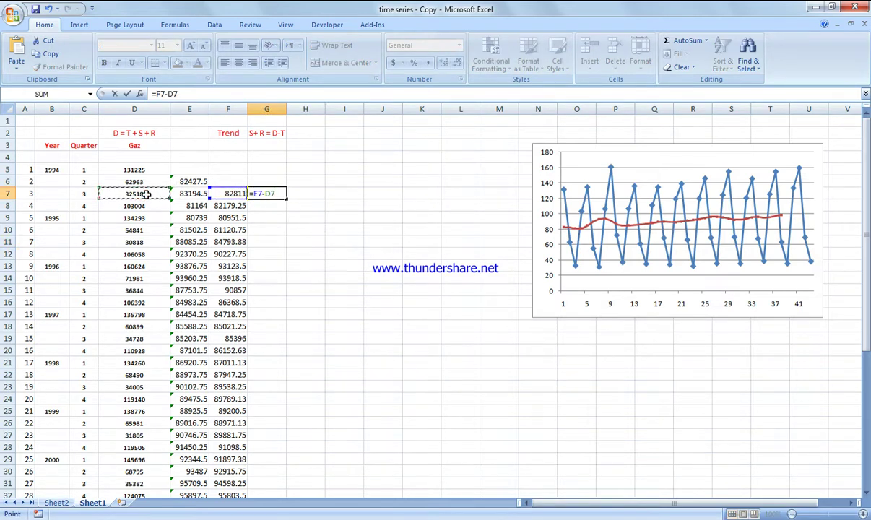
{"action": "key", "text": "Return"}
Fill the G7 formula down column G through G44.
{"action": "left_click", "coordinate": [275, 194]}
{"action": "left_click_drag", "start_coordinate": [286, 200], "coordinate": [281, 426]}
{"action": "left_click", "coordinate": [352, 347]}
{"action": "scroll", "coordinate": [346, 345], "scroll_direction": "up", "scroll_amount": 6}
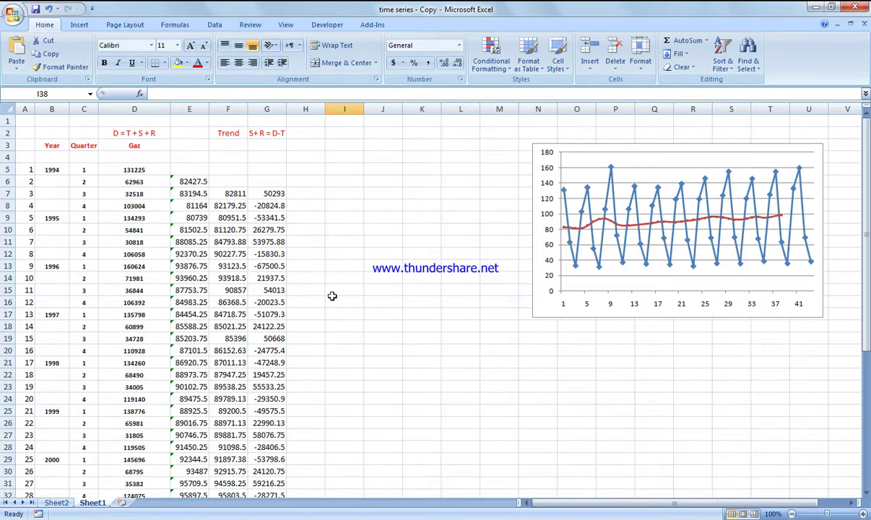
{"action": "left_click_drag", "start_coordinate": [274, 194], "coordinate": [270, 111]}
{"action": "left_click", "coordinate": [356, 193]}
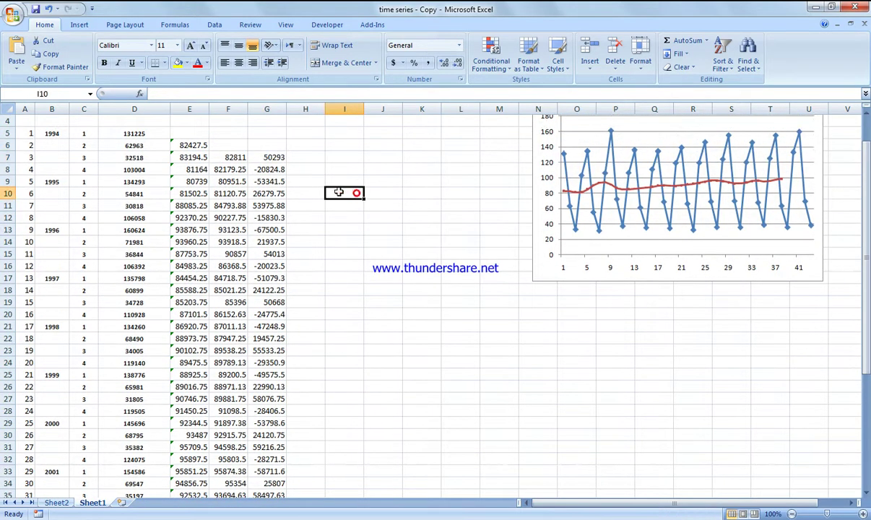
{"action": "scroll", "coordinate": [348, 191], "scroll_direction": "up", "scroll_amount": 1}
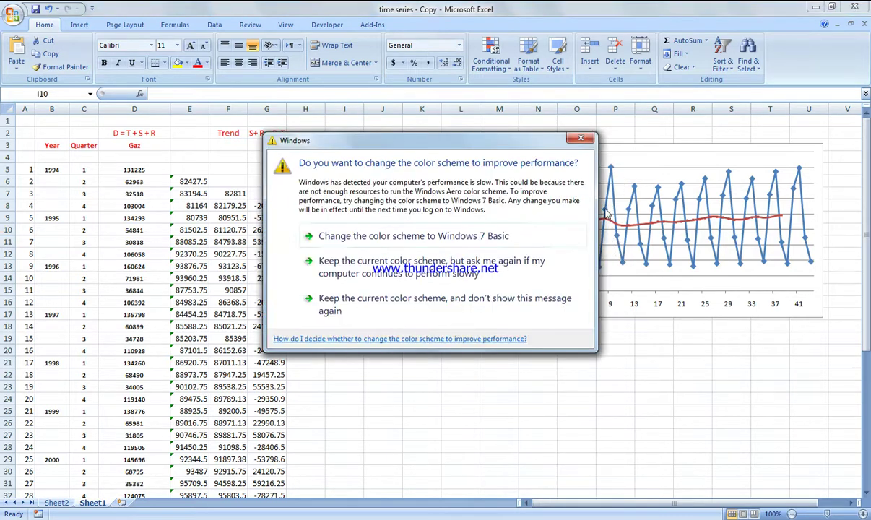
{"action": "left_click", "coordinate": [580, 138]}
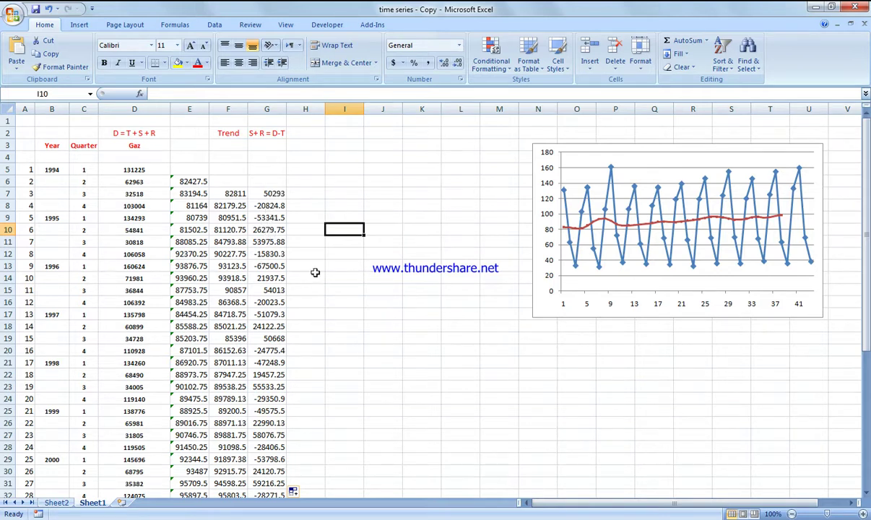
{"action": "left_click", "coordinate": [429, 364]}
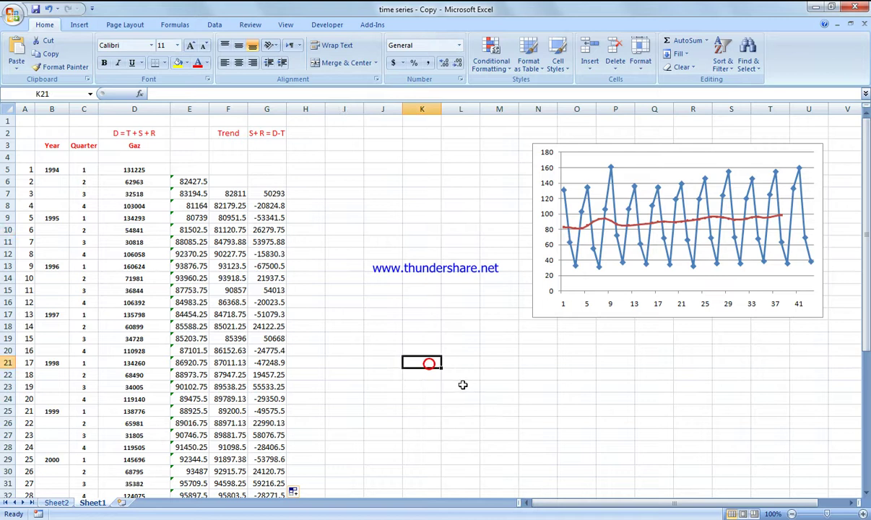
Add a 'Seasonal Components' heading in J19, merged across J19:L19, left and middle aligned, red and bold.
{"action": "left_click", "coordinate": [382, 338]}
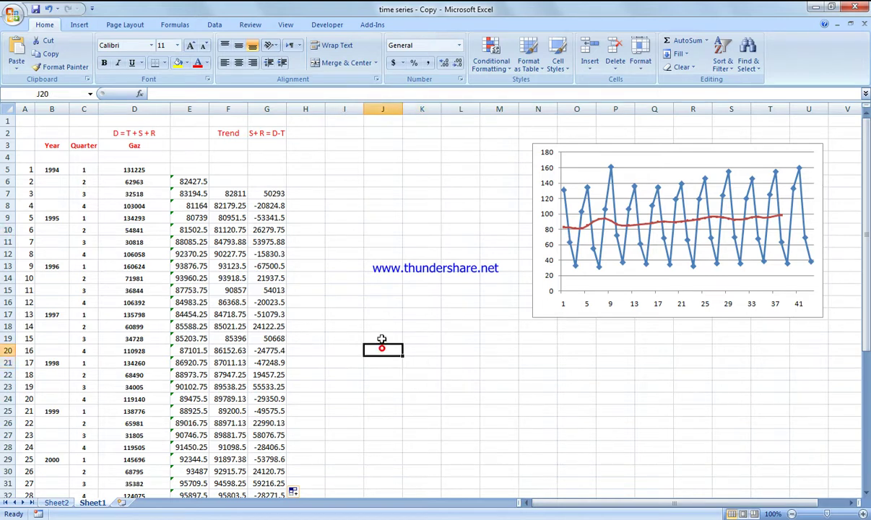
{"action": "type", "text": "sE"}
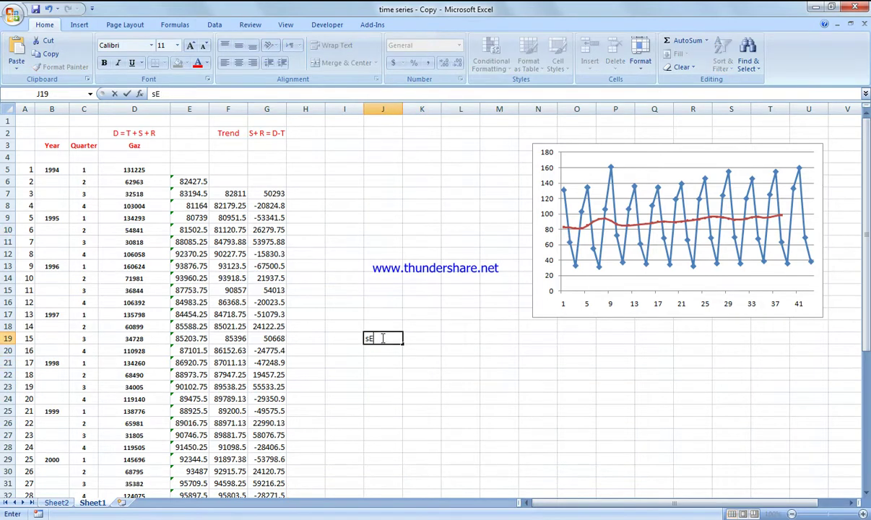
{"action": "type", "text": "Asonal Components"}
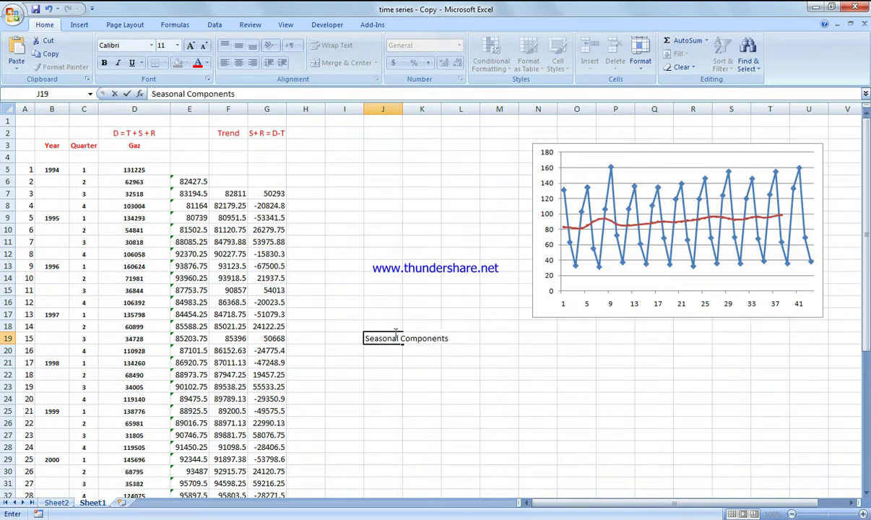
{"action": "left_click", "coordinate": [431, 362]}
{"action": "left_click_drag", "start_coordinate": [465, 339], "coordinate": [375, 338]}
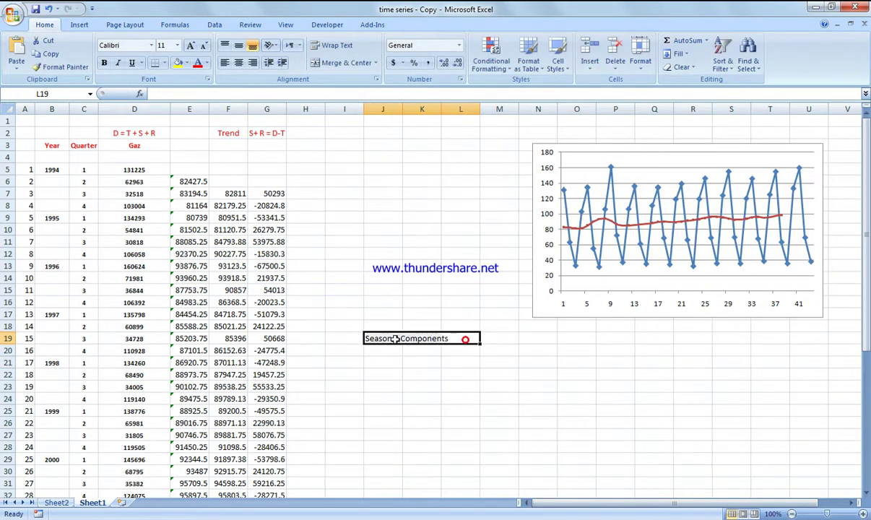
{"action": "left_click", "coordinate": [336, 62]}
{"action": "left_click", "coordinate": [225, 62]}
{"action": "left_click", "coordinate": [239, 45]}
{"action": "left_click", "coordinate": [197, 63]}
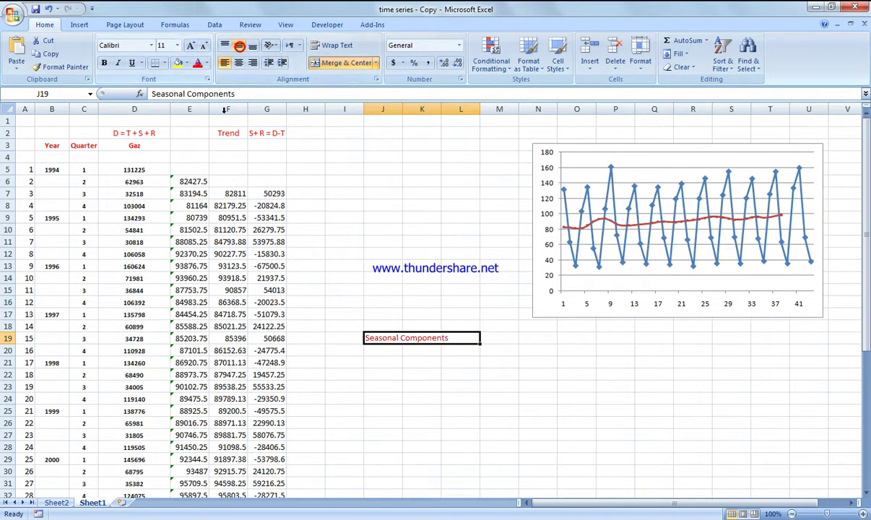
{"action": "left_click", "coordinate": [105, 63]}
Enter the quarter labels I, II, III and IV in J20:M20.
{"action": "left_click", "coordinate": [388, 352]}
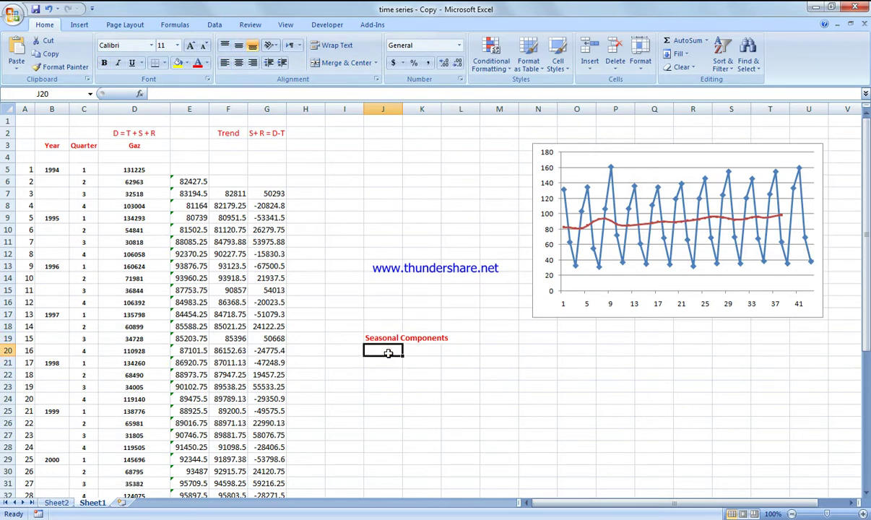
{"action": "type", "text": "I"}
{"action": "key", "text": "Tab"}
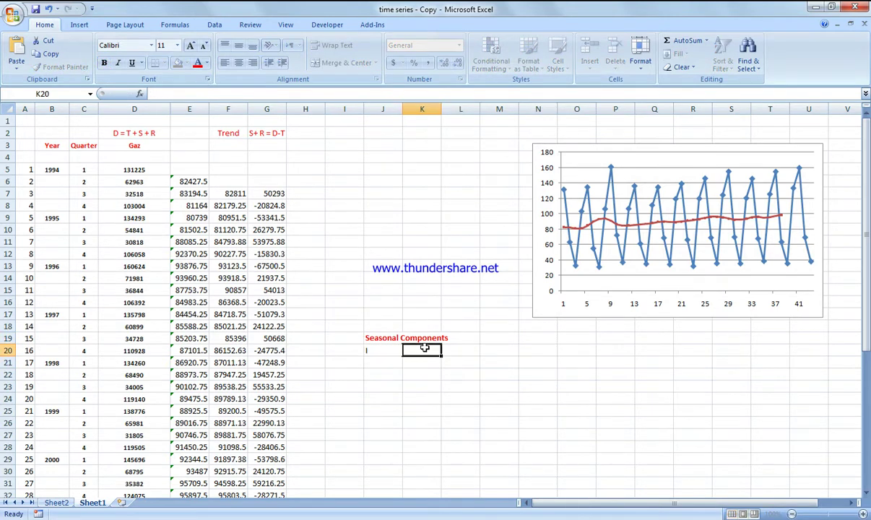
{"action": "type", "text": "II"}
{"action": "left_click", "coordinate": [461, 351]}
{"action": "type", "text": "III"}
{"action": "left_click", "coordinate": [490, 351]}
{"action": "type", "text": "IV"}
{"action": "left_click", "coordinate": [473, 378]}
Center the quarter labels J20:M20 horizontally and vertically.
{"action": "left_click_drag", "start_coordinate": [499, 352], "coordinate": [370, 352]}
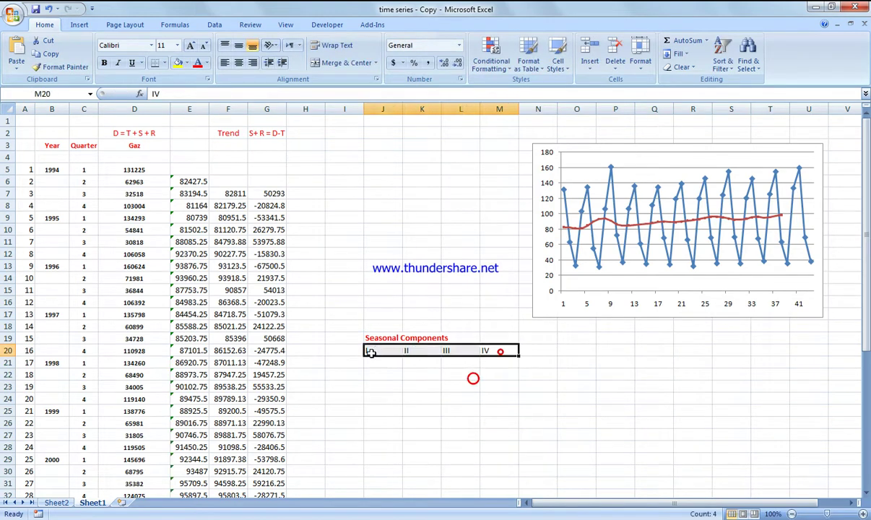
{"action": "left_click", "coordinate": [238, 62]}
{"action": "left_click", "coordinate": [237, 45]}
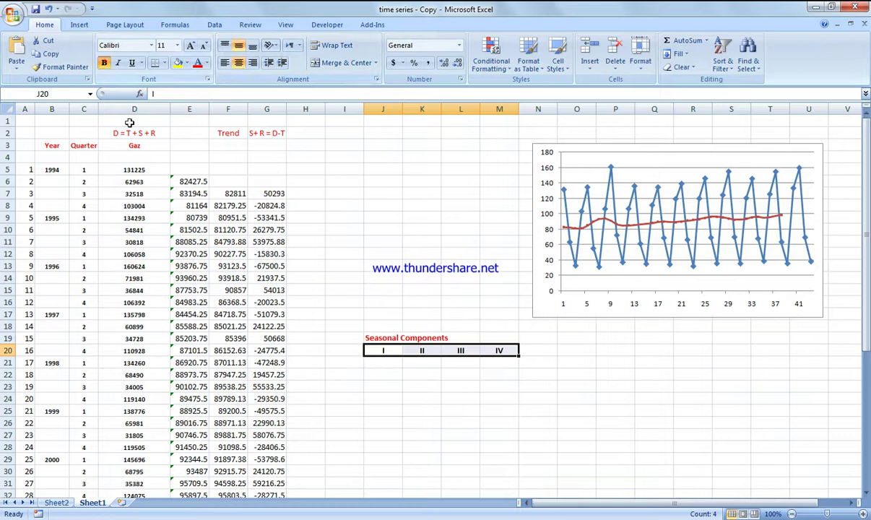
{"action": "left_click", "coordinate": [344, 240]}
{"action": "left_click", "coordinate": [372, 363]}
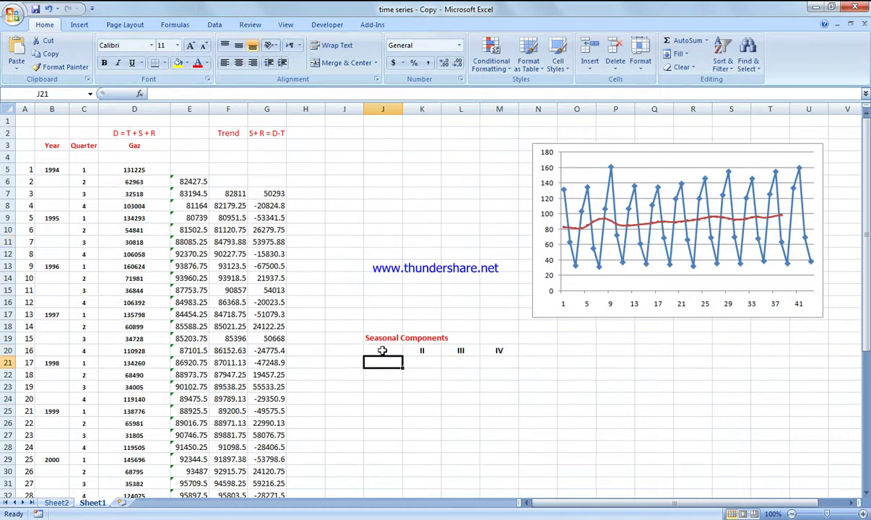
Fill the third-quarter residuals G7, G11, G15, G19, G23, G27 and G31 yellow.
{"action": "left_click", "coordinate": [273, 195]}
{"action": "left_click", "coordinate": [387, 364]}
{"action": "left_click", "coordinate": [267, 195]}
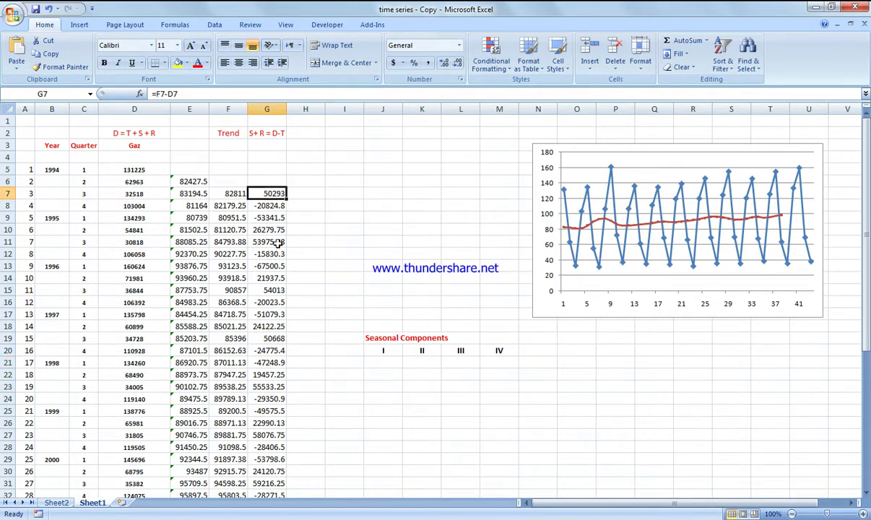
{"action": "left_click", "coordinate": [271, 242], "text": "ctrl"}
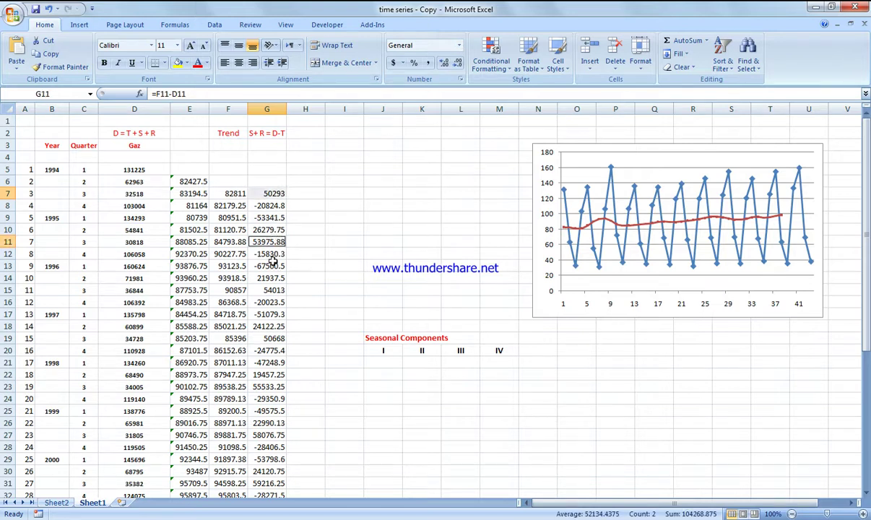
{"action": "left_click", "coordinate": [271, 290], "text": "ctrl"}
{"action": "left_click", "coordinate": [270, 338], "text": "ctrl"}
{"action": "left_click", "coordinate": [273, 386], "text": "ctrl"}
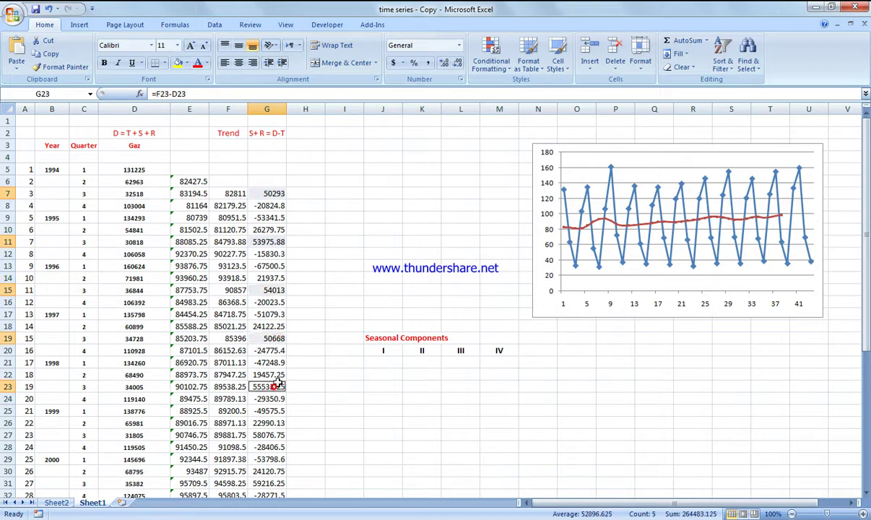
{"action": "left_click", "coordinate": [273, 434], "text": "ctrl"}
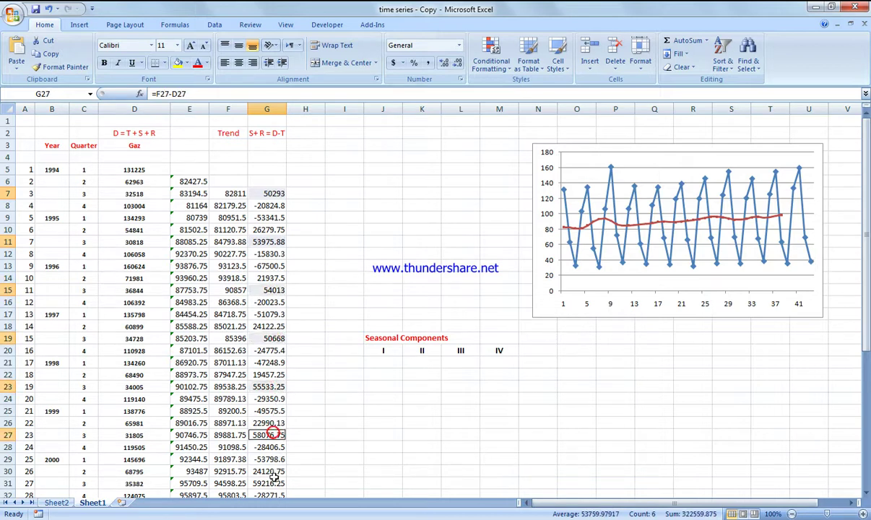
{"action": "left_click", "coordinate": [278, 482], "text": "ctrl"}
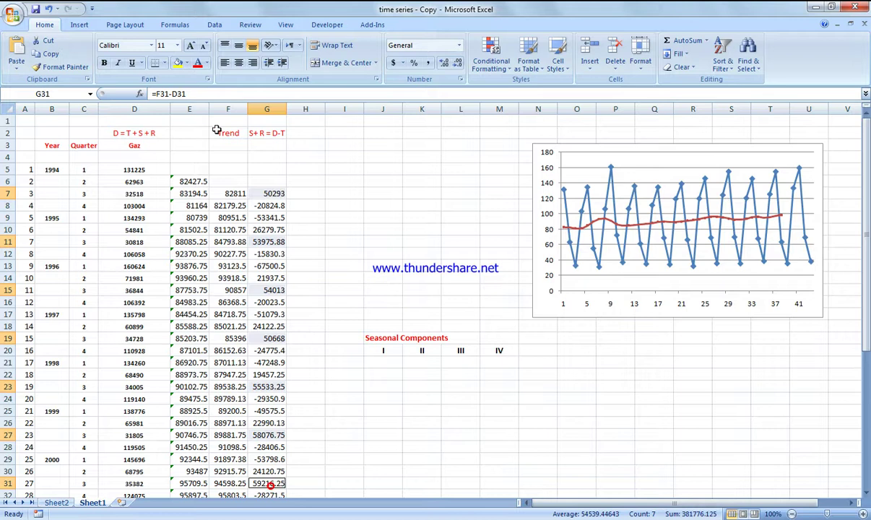
{"action": "left_click", "coordinate": [178, 64]}
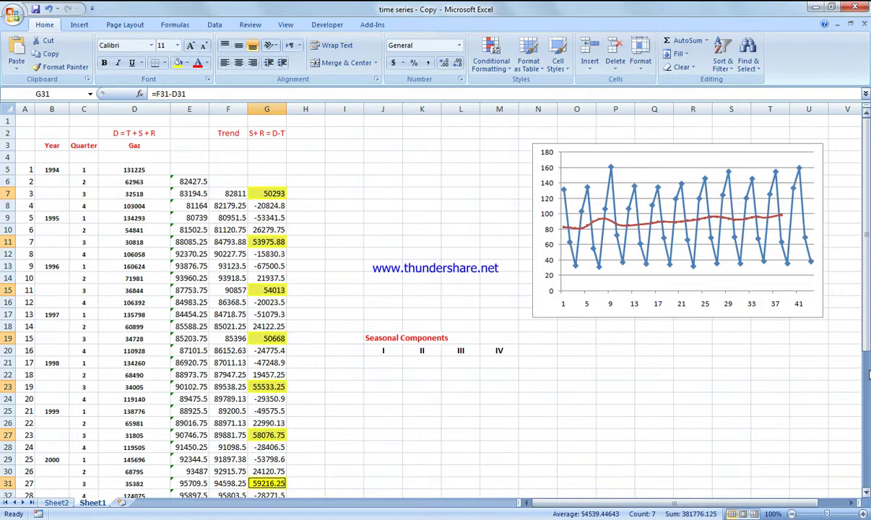
{"action": "left_click_drag", "start_coordinate": [863, 337], "coordinate": [868, 428]}
{"action": "left_click", "coordinate": [384, 410]}
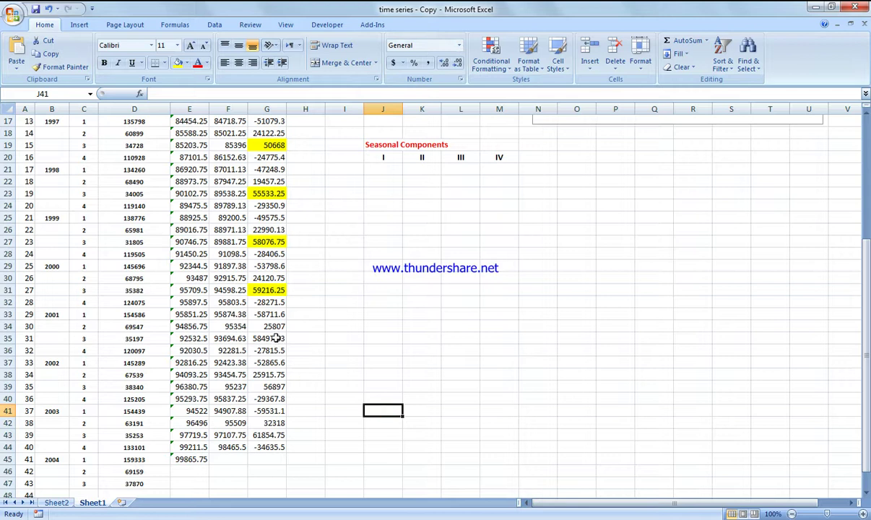
Fill the remaining third-quarter residuals G35, G39 and G43 yellow.
{"action": "left_click", "coordinate": [276, 338]}
{"action": "left_click", "coordinate": [274, 374], "text": "ctrl"}
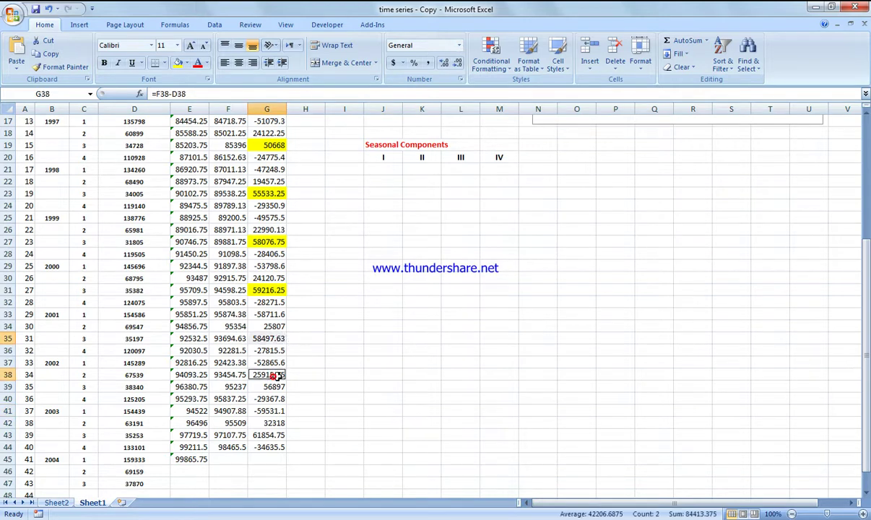
{"action": "left_click", "coordinate": [278, 385], "text": "shift"}
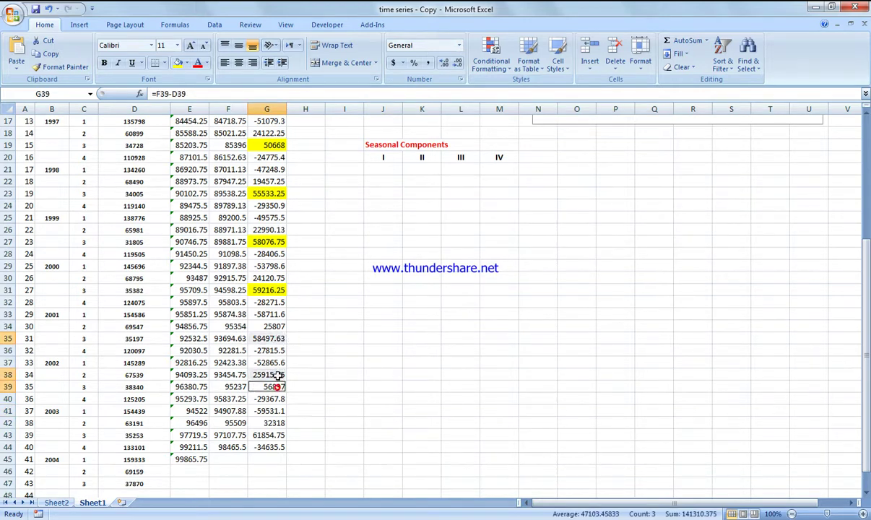
{"action": "left_click", "coordinate": [320, 372]}
{"action": "left_click", "coordinate": [280, 338]}
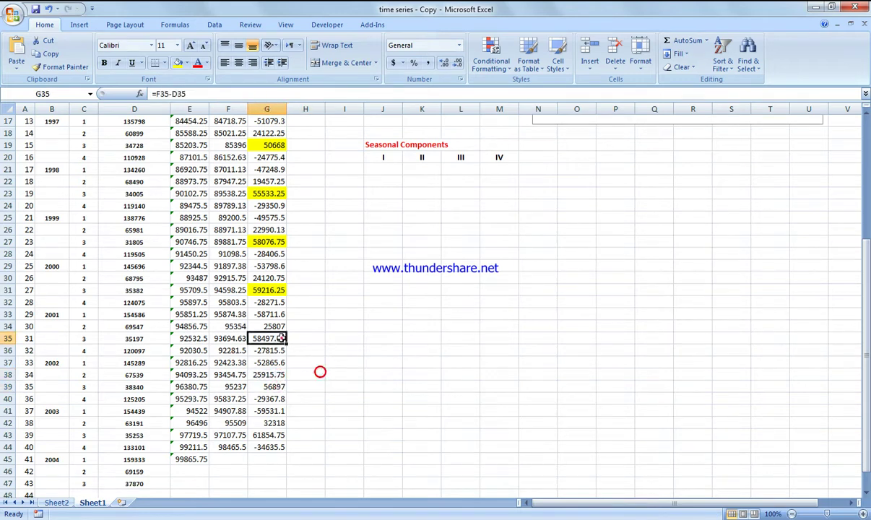
{"action": "left_click", "coordinate": [277, 388], "text": "ctrl"}
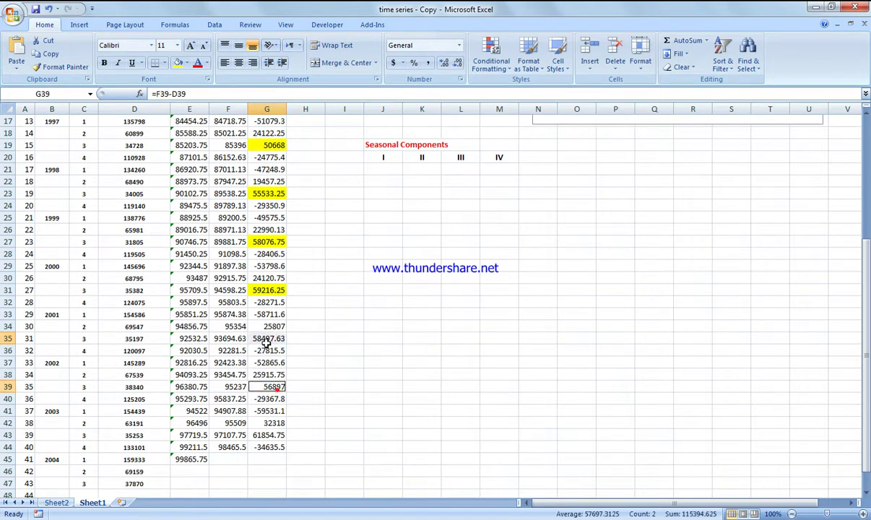
{"action": "left_click", "coordinate": [278, 437], "text": "ctrl"}
{"action": "left_click", "coordinate": [177, 63]}
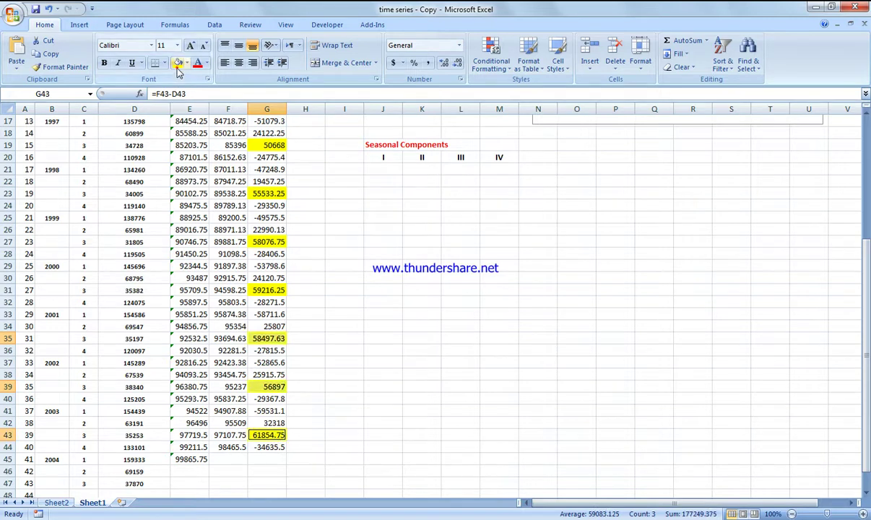
{"action": "left_click", "coordinate": [372, 288]}
{"action": "scroll", "coordinate": [346, 307], "scroll_direction": "up", "scroll_amount": 5}
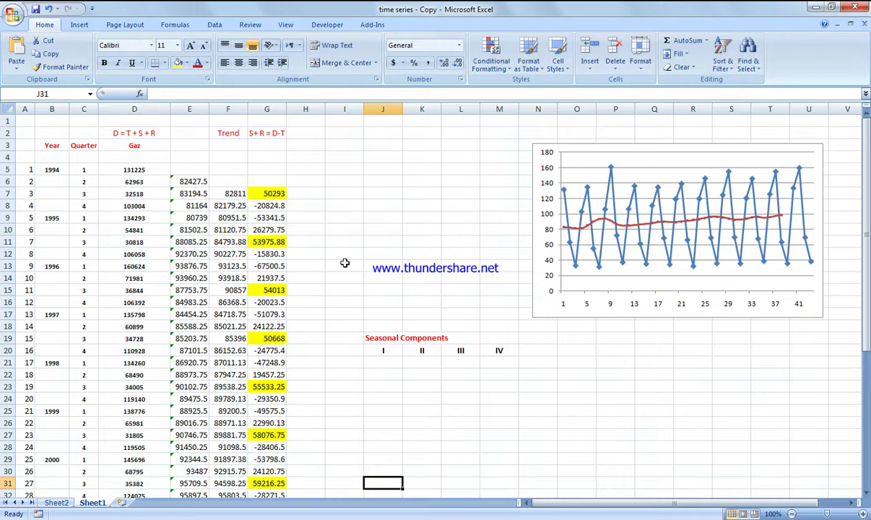
Copy the ten yellow residuals G7, G11 through G43.
{"action": "left_click", "coordinate": [278, 193]}
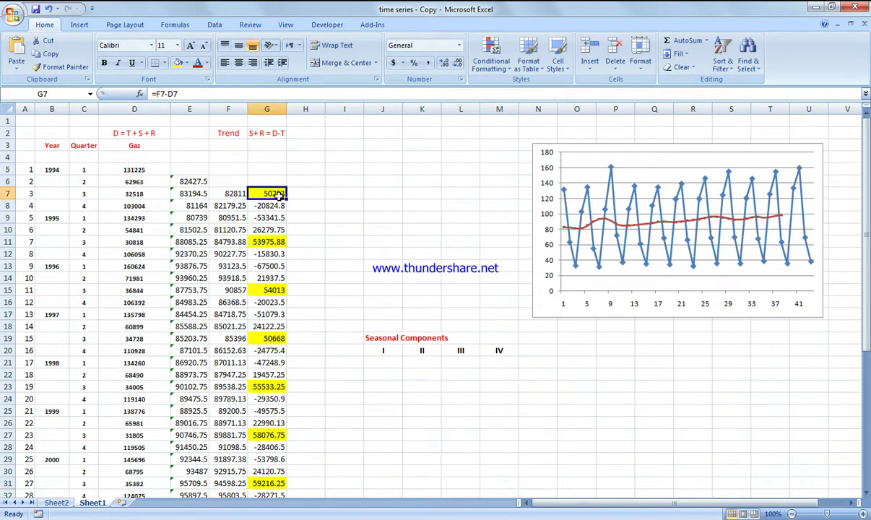
{"action": "left_click", "coordinate": [270, 242], "text": "ctrl"}
{"action": "left_click", "coordinate": [276, 290], "text": "ctrl"}
{"action": "left_click", "coordinate": [273, 338], "text": "ctrl"}
{"action": "left_click", "coordinate": [267, 387], "text": "ctrl"}
{"action": "left_click", "coordinate": [266, 435], "text": "ctrl"}
{"action": "left_click", "coordinate": [278, 484], "text": "ctrl"}
{"action": "left_click_drag", "start_coordinate": [869, 203], "coordinate": [869, 224]}
{"action": "left_click", "coordinate": [270, 363], "text": "ctrl"}
{"action": "left_click", "coordinate": [273, 411], "text": "ctrl"}
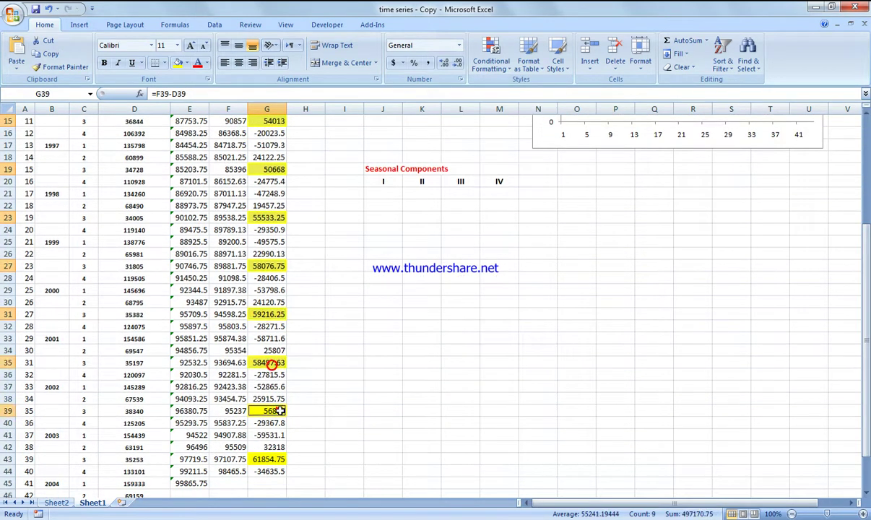
{"action": "left_click", "coordinate": [268, 459], "text": "ctrl"}
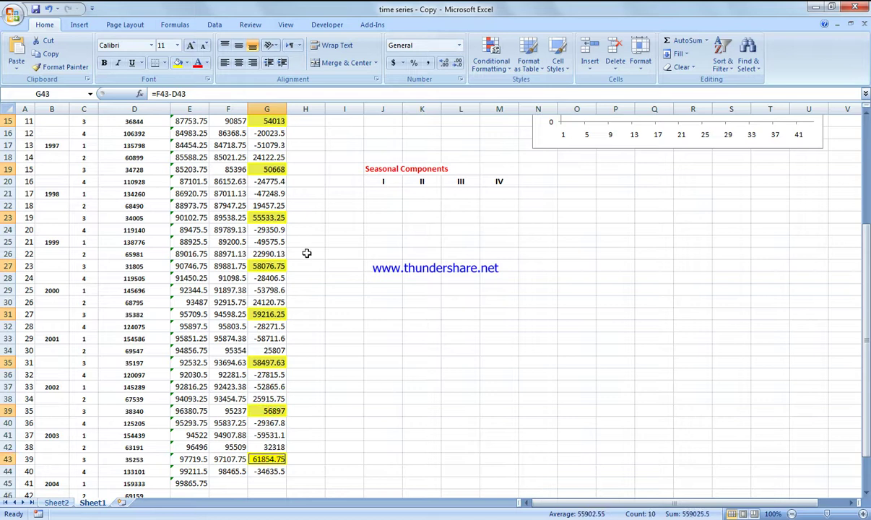
{"action": "right_click", "coordinate": [279, 267]}
{"action": "left_click", "coordinate": [307, 284]}
Paste the yellow residuals into J21:J30 under quarter I.
{"action": "left_click", "coordinate": [377, 192]}
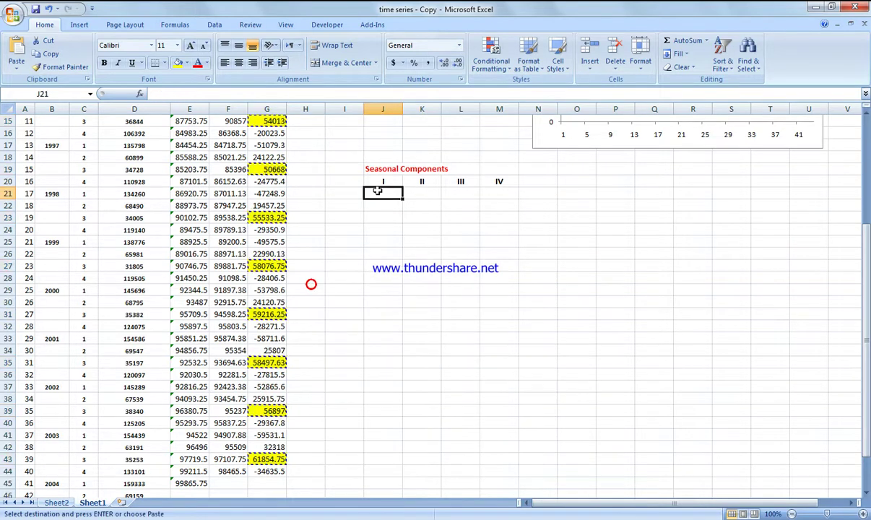
{"action": "right_click", "coordinate": [377, 192]}
{"action": "left_click", "coordinate": [407, 224]}
{"action": "left_click", "coordinate": [480, 252]}
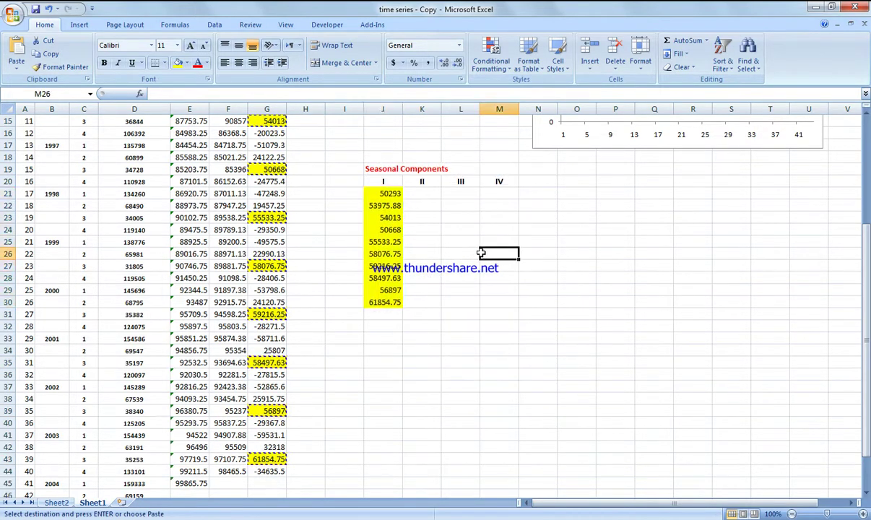
{"action": "left_click", "coordinate": [454, 326]}
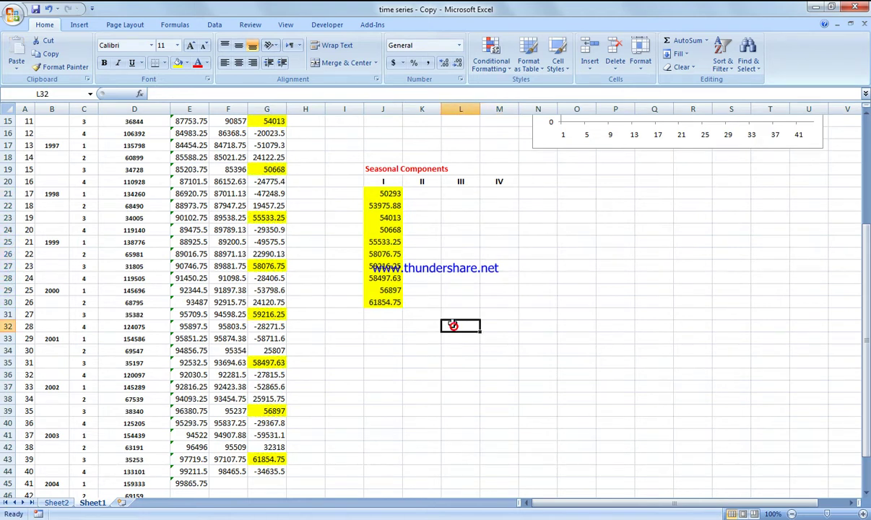
{"action": "scroll", "coordinate": [452, 325], "scroll_direction": "up", "scroll_amount": 5}
{"action": "left_click", "coordinate": [268, 206]}
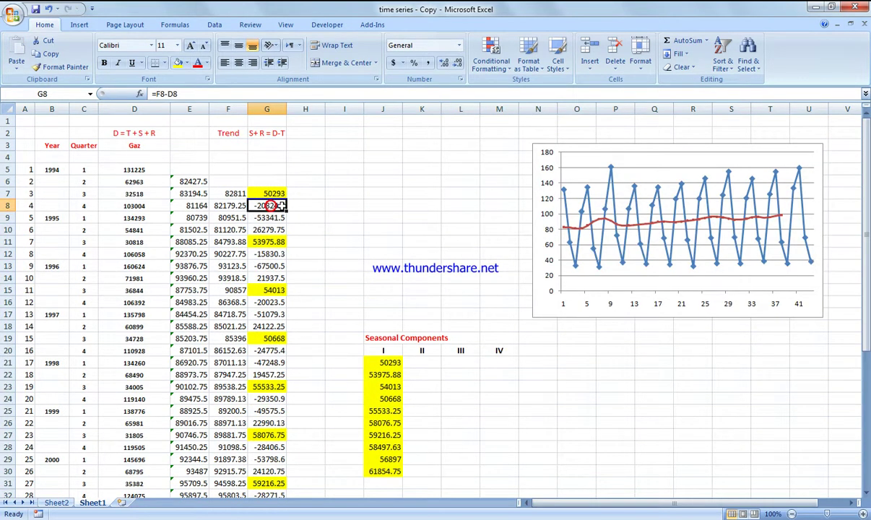
Fill the fourth-quarter residuals G8, G12 through G44 red.
{"action": "left_click", "coordinate": [273, 254], "text": "ctrl"}
{"action": "left_click", "coordinate": [270, 302], "text": "ctrl"}
{"action": "left_click", "coordinate": [268, 351], "text": "ctrl"}
{"action": "left_click", "coordinate": [269, 399], "text": "ctrl"}
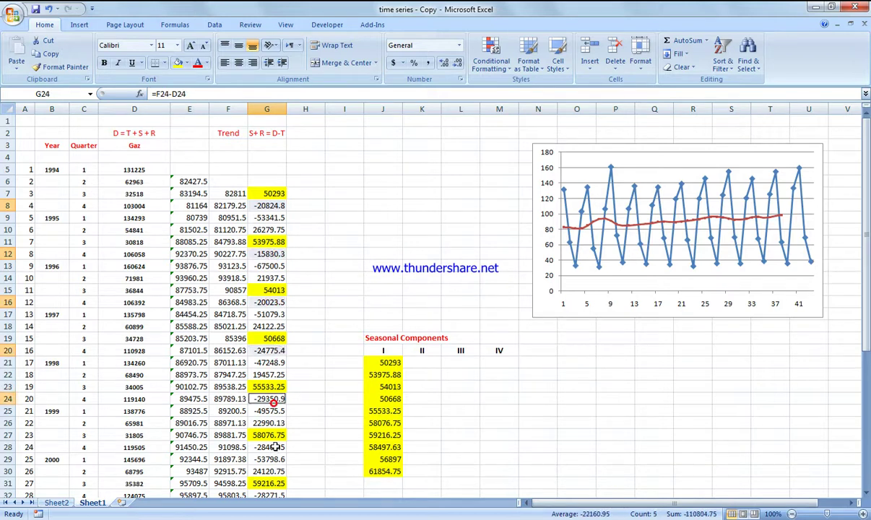
{"action": "left_click", "coordinate": [275, 447], "text": "ctrl"}
{"action": "left_click", "coordinate": [269, 496], "text": "ctrl"}
{"action": "left_click_drag", "start_coordinate": [865, 200], "coordinate": [845, 331]}
{"action": "left_click", "coordinate": [268, 363], "text": "ctrl"}
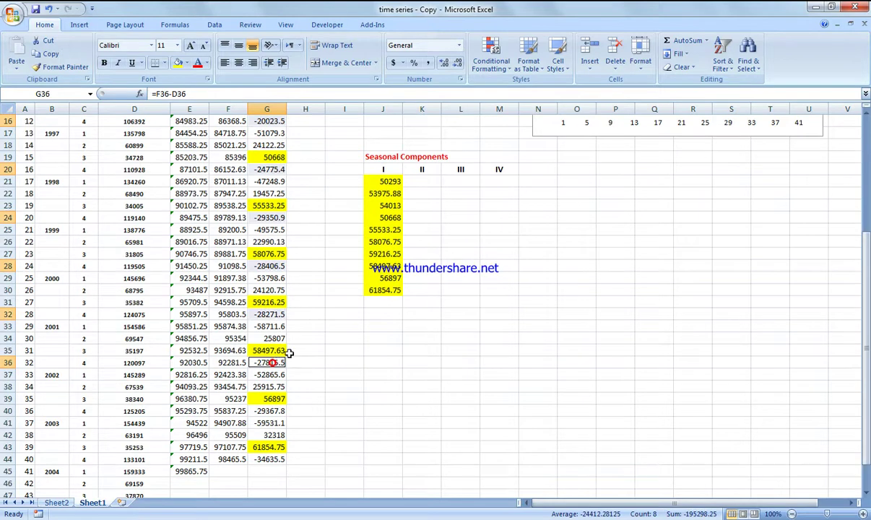
{"action": "left_click", "coordinate": [270, 412], "text": "ctrl"}
{"action": "left_click", "coordinate": [273, 460], "text": "ctrl"}
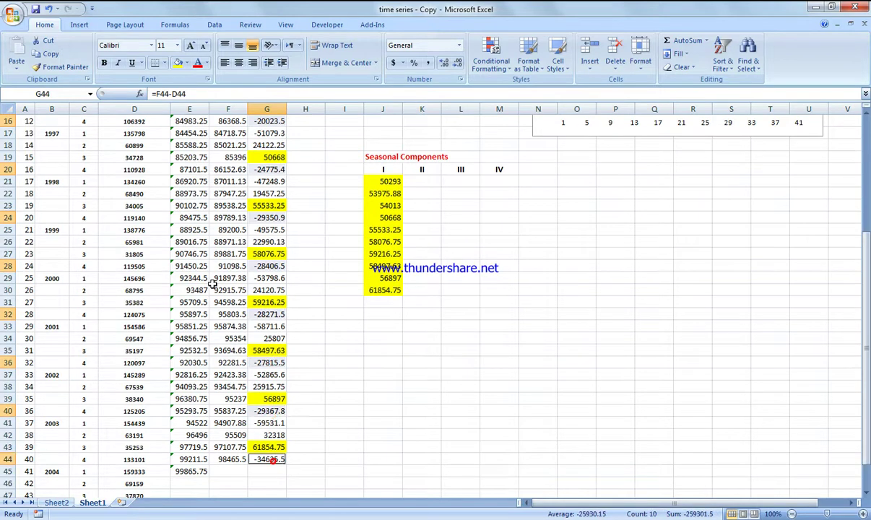
{"action": "left_click", "coordinate": [185, 64]}
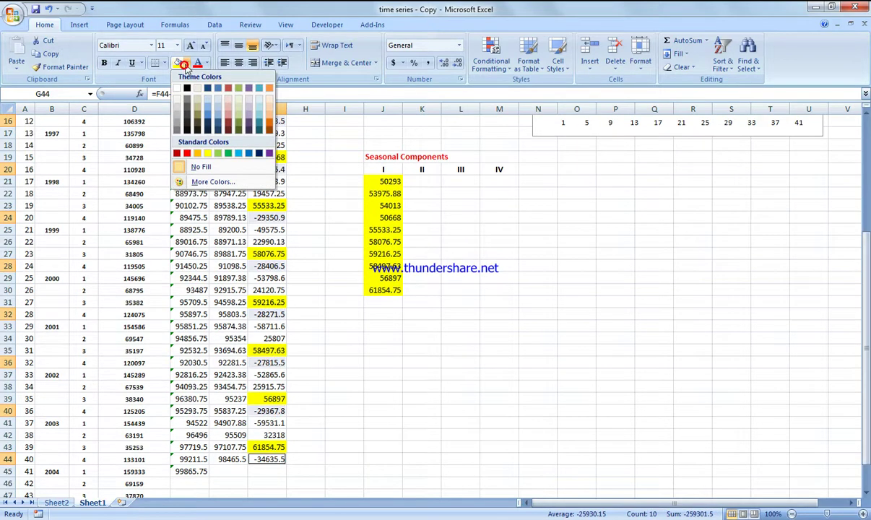
{"action": "left_click", "coordinate": [184, 153]}
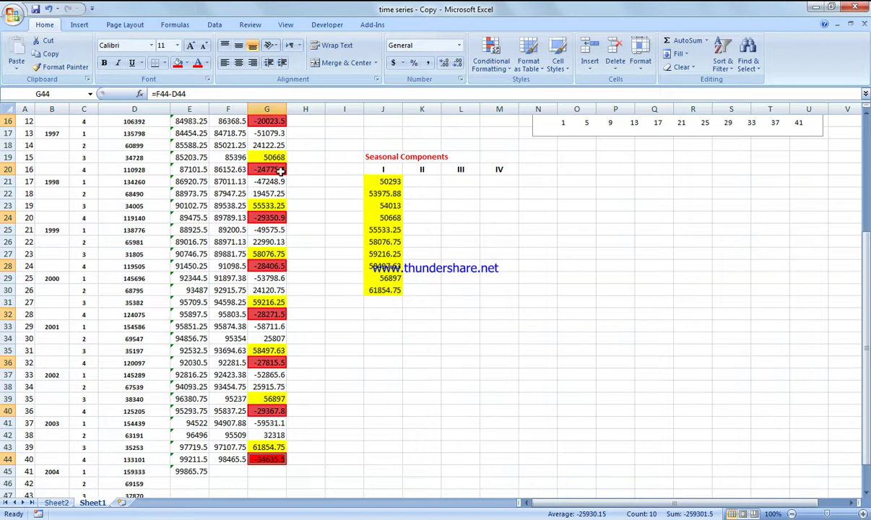
Copy the red fourth-quarter values into K21:K30 under II.
{"action": "right_click", "coordinate": [280, 171]}
{"action": "left_click", "coordinate": [376, 189]}
{"action": "right_click", "coordinate": [426, 182]}
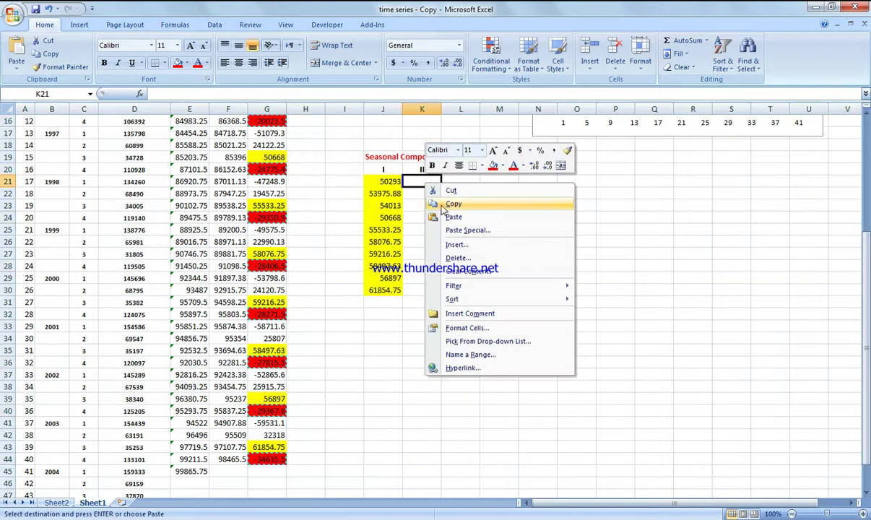
{"action": "left_click", "coordinate": [454, 216]}
{"action": "left_click", "coordinate": [425, 349]}
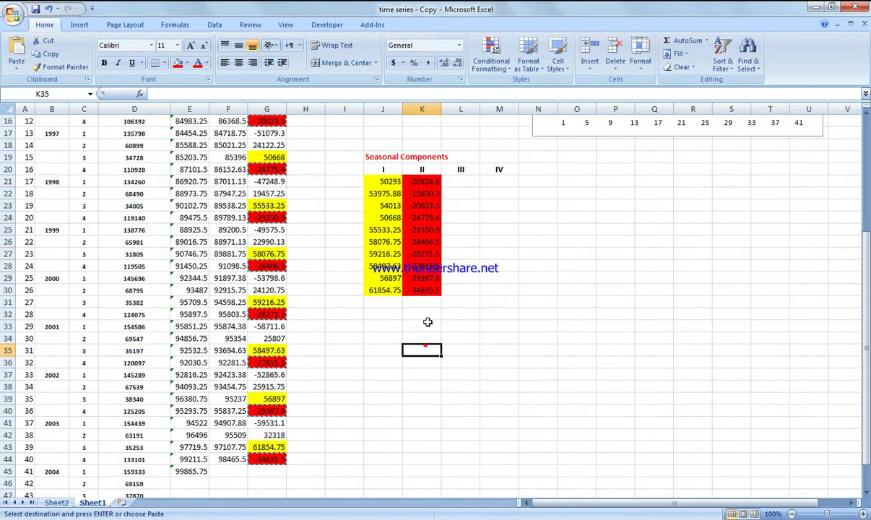
{"action": "left_click", "coordinate": [382, 352]}
{"action": "scroll", "coordinate": [329, 268], "scroll_direction": "up", "scroll_amount": 5}
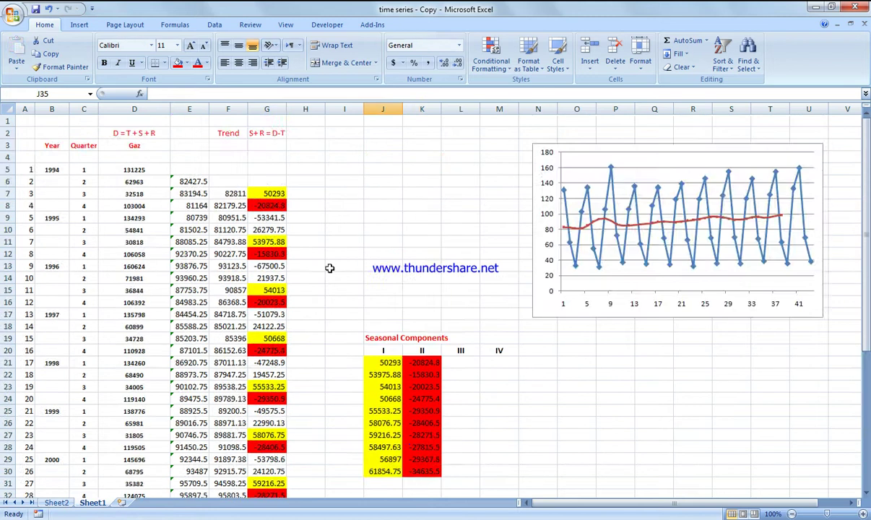
Fill the quarter 1 S+R cells G9, G13 through G41 green.
{"action": "left_click", "coordinate": [275, 218]}
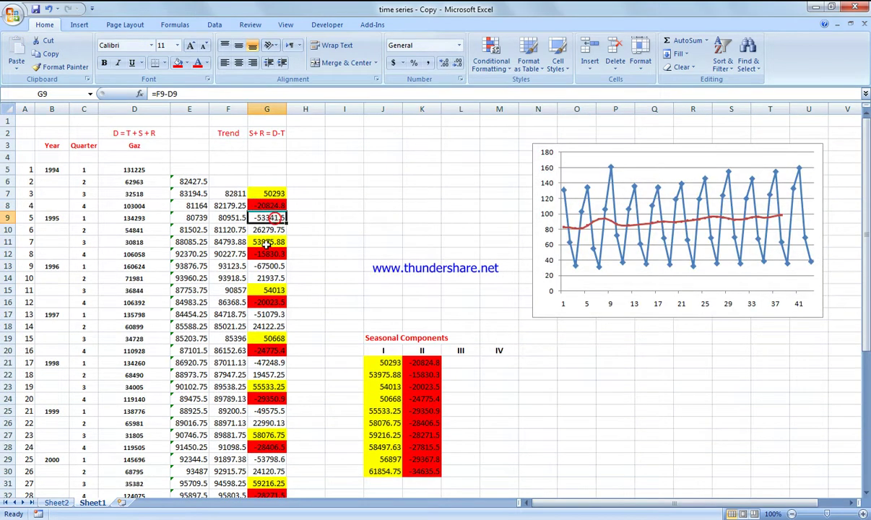
{"action": "left_click", "coordinate": [269, 266], "text": "ctrl"}
{"action": "left_click", "coordinate": [268, 315], "text": "ctrl"}
{"action": "left_click", "coordinate": [269, 364], "text": "ctrl"}
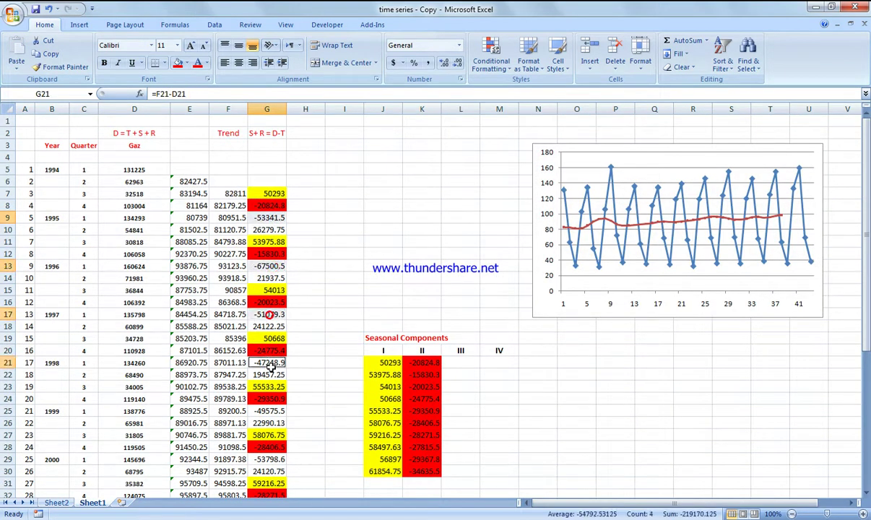
{"action": "left_click", "coordinate": [269, 412], "text": "ctrl"}
{"action": "left_click", "coordinate": [267, 459], "text": "ctrl"}
{"action": "left_click_drag", "start_coordinate": [865, 268], "coordinate": [867, 383]}
{"action": "left_click", "coordinate": [282, 315], "text": "ctrl"}
{"action": "left_click", "coordinate": [270, 363], "text": "ctrl"}
{"action": "left_click", "coordinate": [269, 411], "text": "ctrl"}
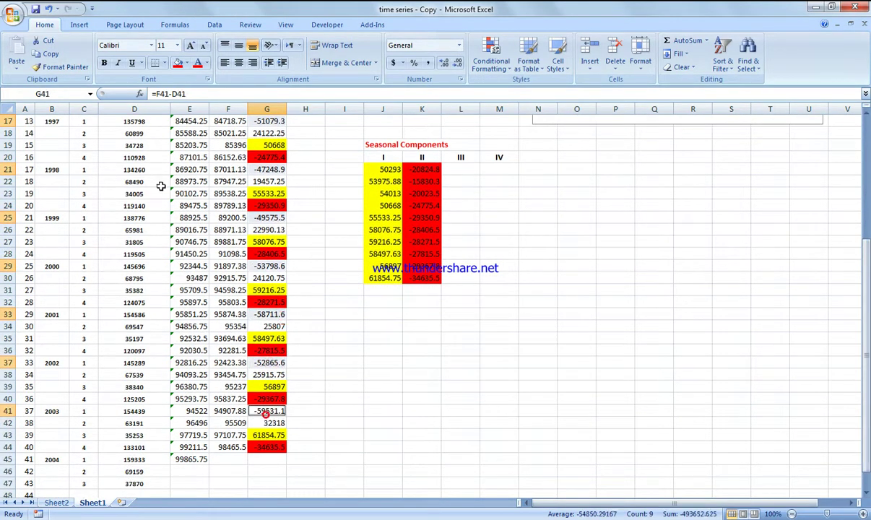
{"action": "left_click_drag", "start_coordinate": [160, 194], "coordinate": [138, 121]}
{"action": "left_click", "coordinate": [188, 64]}
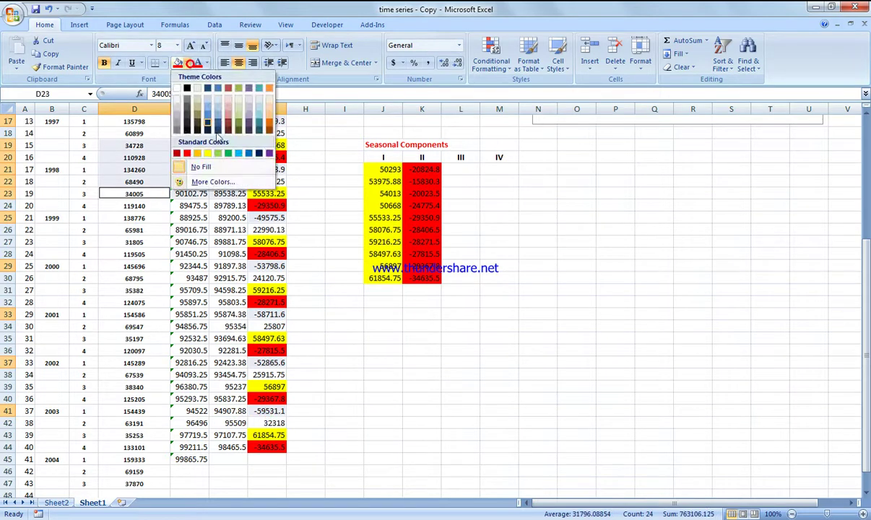
{"action": "left_click", "coordinate": [220, 159]}
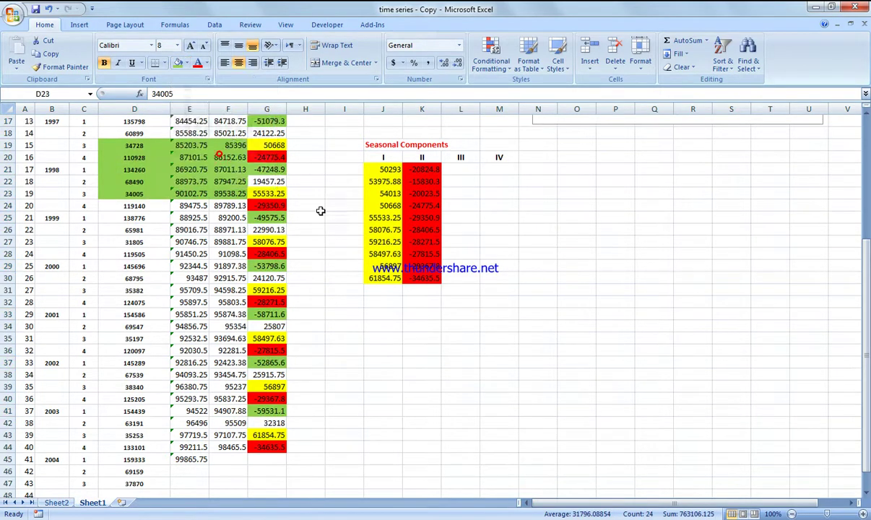
Remove the stray green fill from D19:F23 with No Fill.
{"action": "left_click", "coordinate": [320, 211]}
{"action": "left_click_drag", "start_coordinate": [237, 144], "coordinate": [123, 192]}
{"action": "left_click", "coordinate": [187, 64]}
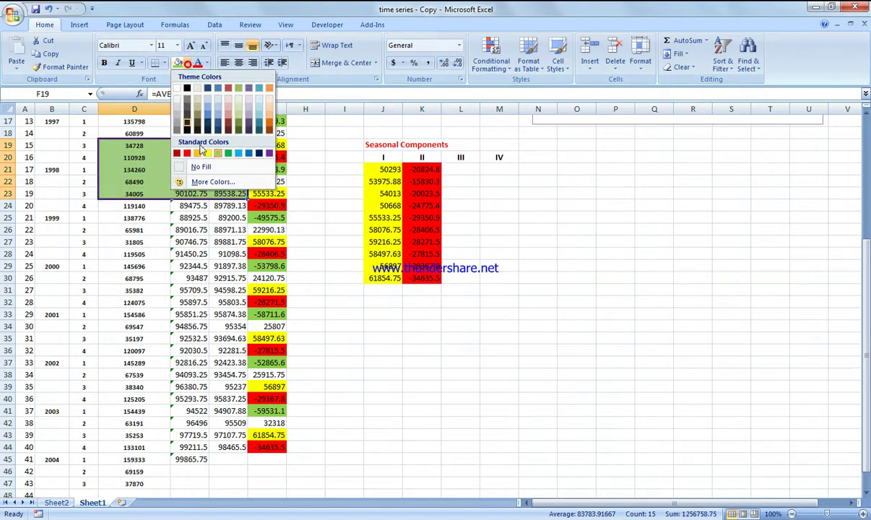
{"action": "left_click", "coordinate": [202, 167]}
{"action": "left_click", "coordinate": [317, 244]}
Reselect the quarter 1 cells G9, G13 through G41.
{"action": "left_click", "coordinate": [280, 411]}
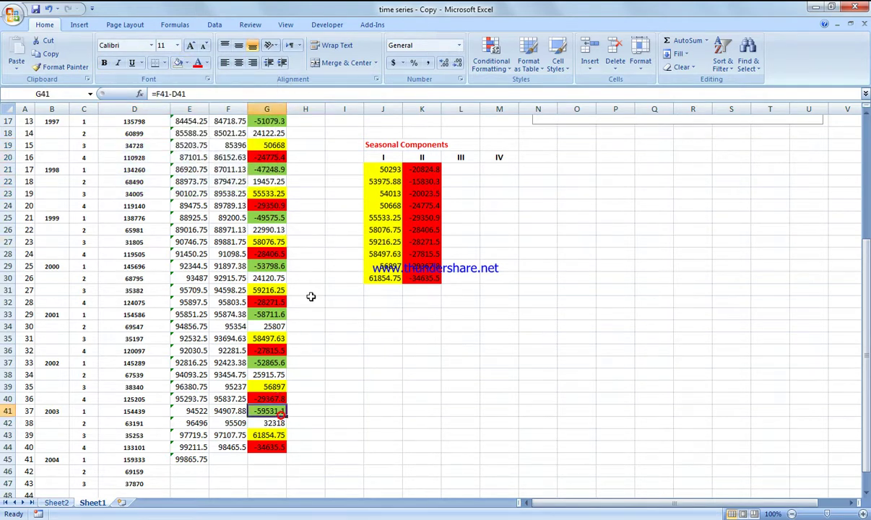
{"action": "scroll", "coordinate": [278, 173], "scroll_direction": "up", "scroll_amount": 5}
{"action": "left_click", "coordinate": [280, 206]}
{"action": "left_click", "coordinate": [272, 253], "text": "ctrl"}
{"action": "left_click", "coordinate": [276, 302], "text": "ctrl"}
{"action": "left_click", "coordinate": [271, 351], "text": "ctrl"}
{"action": "left_click", "coordinate": [277, 399], "text": "ctrl"}
{"action": "left_click", "coordinate": [274, 447], "text": "ctrl"}
{"action": "left_click", "coordinate": [281, 494], "text": "ctrl"}
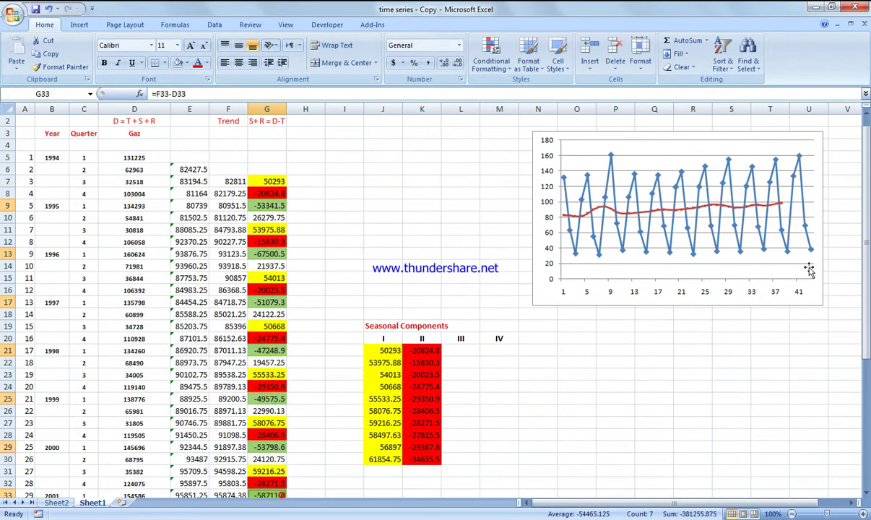
{"action": "left_click_drag", "start_coordinate": [866, 130], "coordinate": [866, 258]}
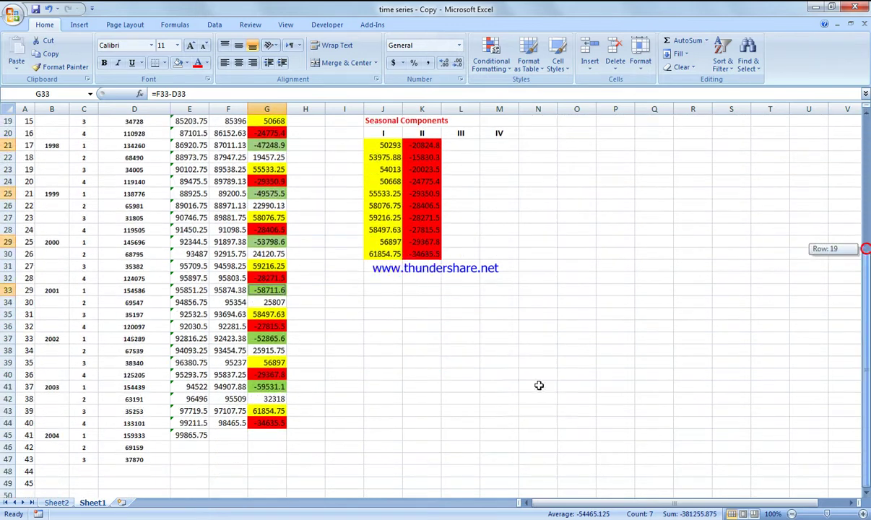
{"action": "left_click", "coordinate": [266, 337], "text": "ctrl"}
{"action": "left_click", "coordinate": [272, 387], "text": "ctrl"}
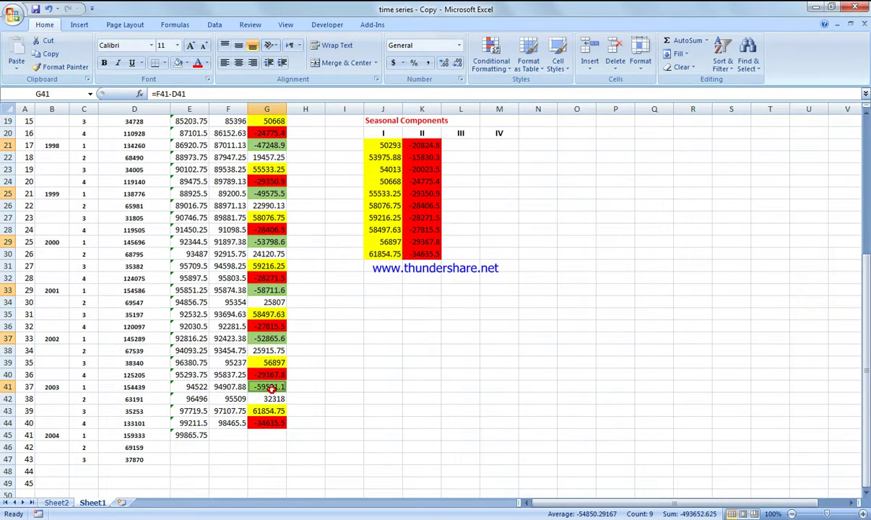
Copy the quarter 1 values into L21:L29 under III (-53341.5 to -59531.1).
{"action": "right_click", "coordinate": [272, 388]}
{"action": "left_click", "coordinate": [328, 206]}
{"action": "right_click", "coordinate": [452, 145]}
{"action": "left_click", "coordinate": [484, 174]}
{"action": "left_click", "coordinate": [446, 327]}
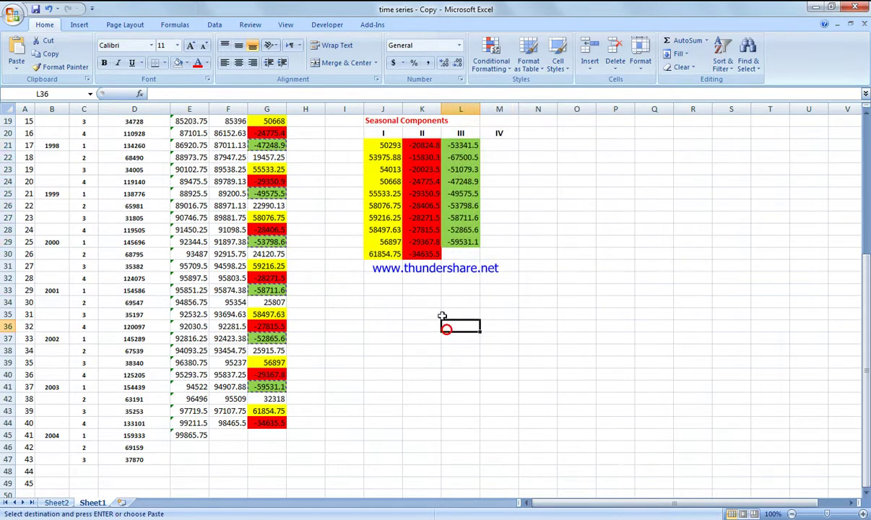
{"action": "left_click", "coordinate": [390, 333]}
{"action": "key", "text": "Escape"}
{"action": "scroll", "coordinate": [320, 238], "scroll_direction": "up", "scroll_amount": 5}
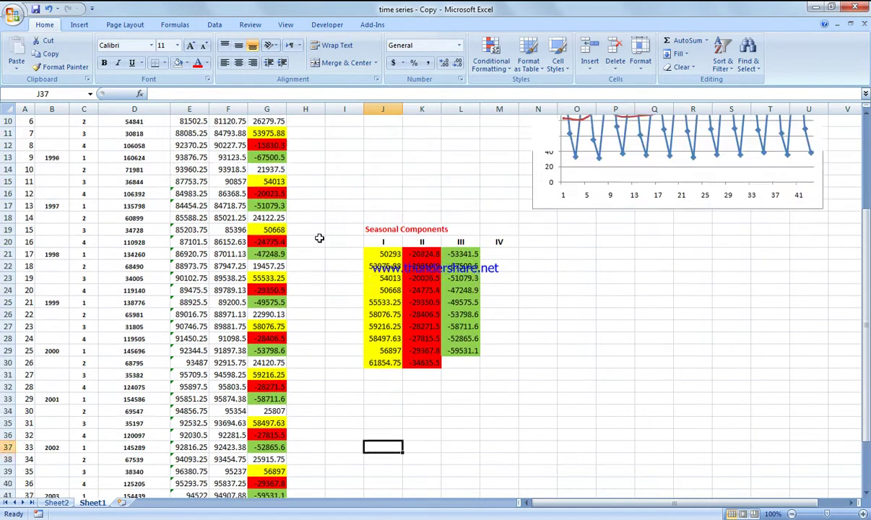
Select the quarter 2 S+R cells G10, G14 through G42.
{"action": "left_click", "coordinate": [276, 194]}
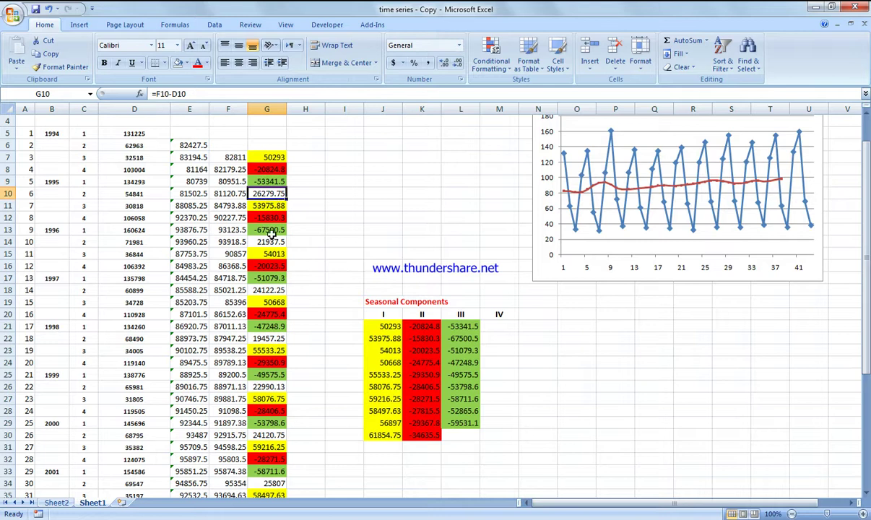
{"action": "left_click", "coordinate": [271, 244], "text": "ctrl"}
{"action": "left_click", "coordinate": [266, 290], "text": "ctrl"}
{"action": "left_click", "coordinate": [278, 337], "text": "ctrl"}
{"action": "left_click", "coordinate": [272, 386], "text": "ctrl"}
{"action": "left_click", "coordinate": [275, 435], "text": "ctrl"}
{"action": "left_click_drag", "start_coordinate": [867, 327], "coordinate": [865, 317]}
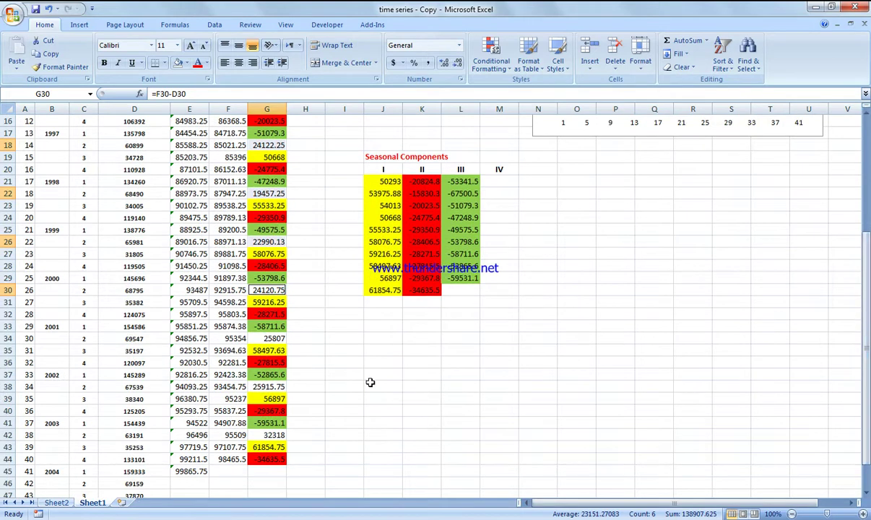
{"action": "left_click", "coordinate": [280, 339], "text": "ctrl"}
{"action": "left_click", "coordinate": [274, 387], "text": "ctrl"}
{"action": "left_click", "coordinate": [276, 435], "text": "ctrl"}
Copy the quarter 2 values into M21:M29 under IV (26279.75 to 32318).
{"action": "right_click", "coordinate": [281, 435]}
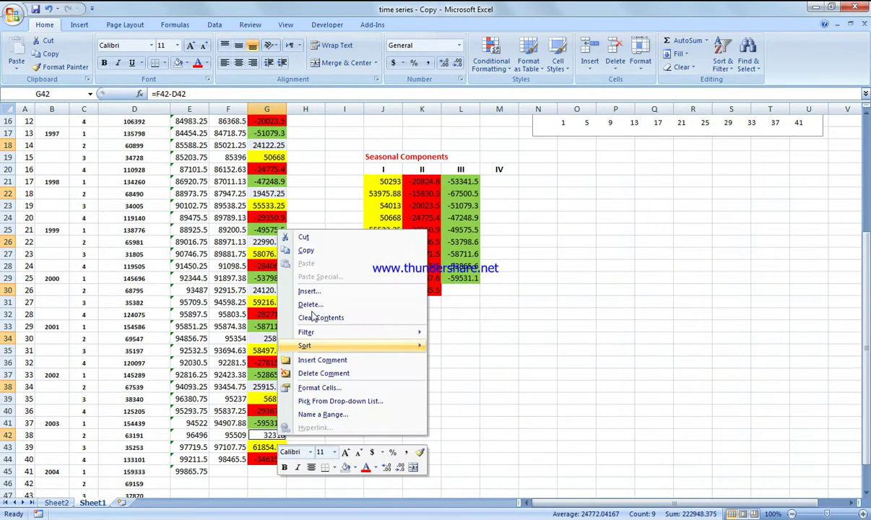
{"action": "left_click", "coordinate": [325, 250]}
{"action": "right_click", "coordinate": [499, 182]}
{"action": "left_click", "coordinate": [522, 217]}
{"action": "left_click", "coordinate": [582, 239]}
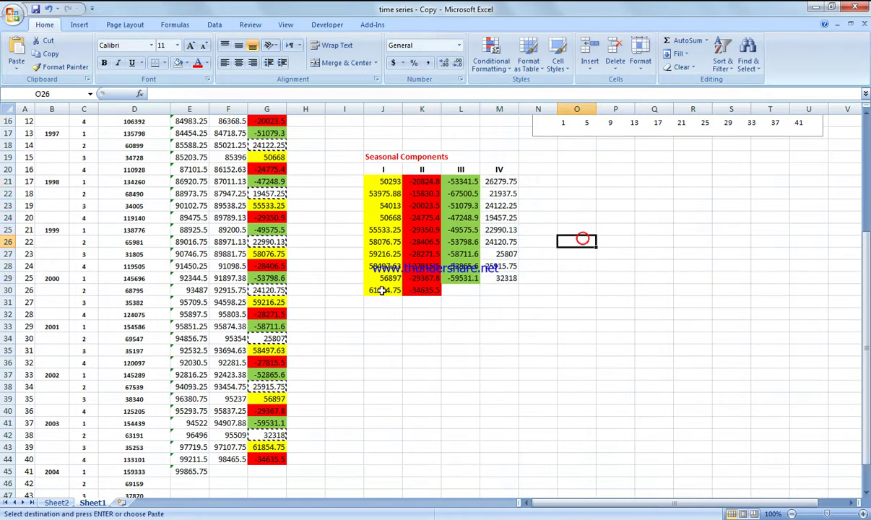
Clear the leftover J30:K30 values and select I30:N30 beneath the table.
{"action": "left_click_drag", "start_coordinate": [417, 292], "coordinate": [376, 290]}
{"action": "key", "text": "Delete"}
{"action": "left_click", "coordinate": [393, 345]}
{"action": "left_click_drag", "start_coordinate": [510, 289], "coordinate": [347, 293]}
{"action": "left_click", "coordinate": [402, 325]}
{"action": "left_click", "coordinate": [501, 289]}
Give I30:N30 a thick top border in Format Cells so it sits below row 29.
{"action": "right_click", "coordinate": [347, 293]}
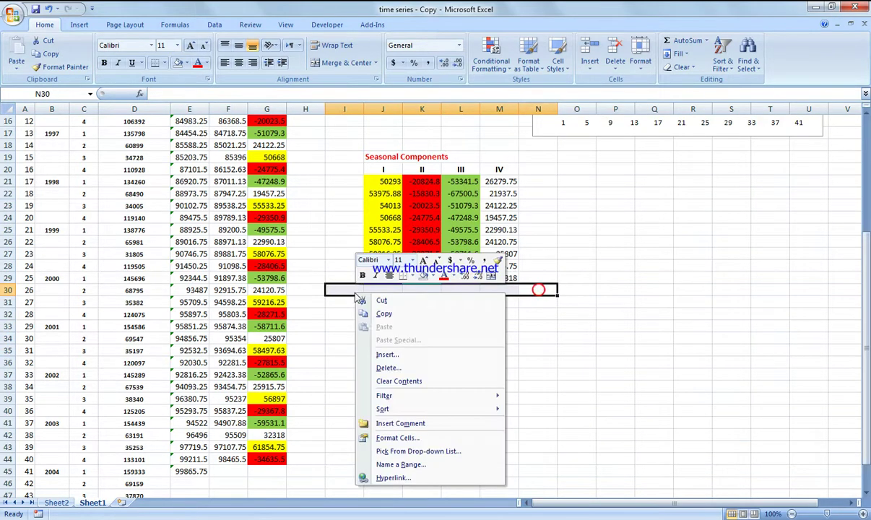
{"action": "left_click", "coordinate": [400, 434]}
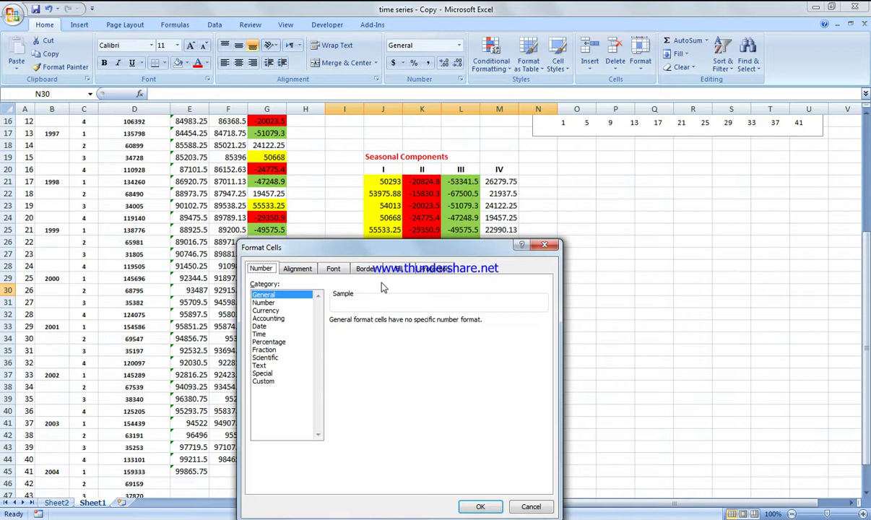
{"action": "left_click", "coordinate": [366, 269]}
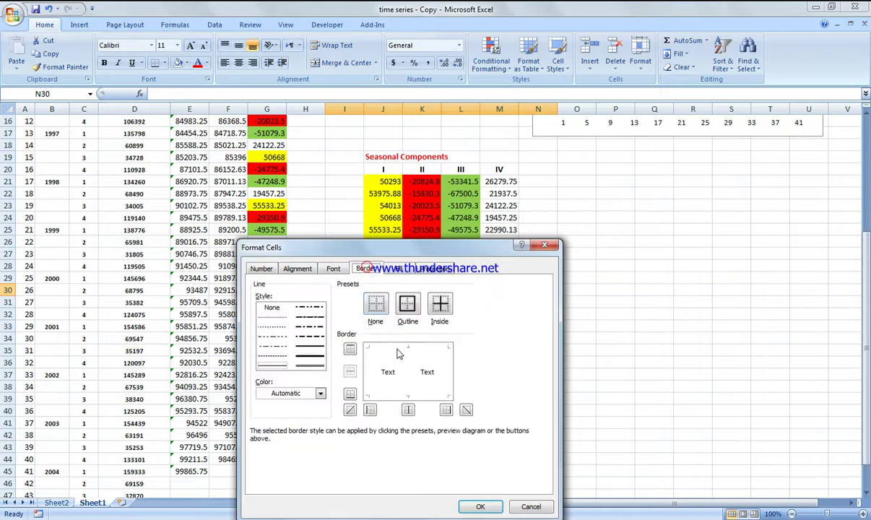
{"action": "left_click", "coordinate": [309, 345]}
{"action": "left_click", "coordinate": [369, 350]}
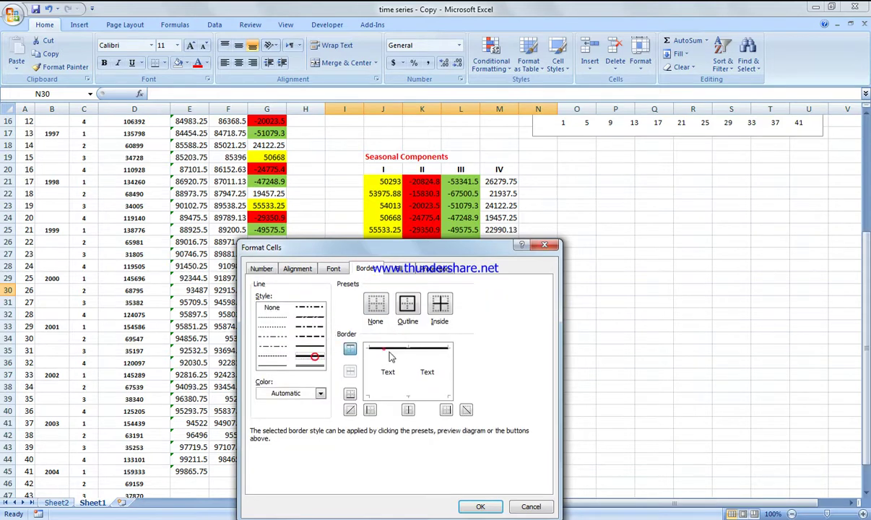
{"action": "left_click", "coordinate": [464, 506]}
{"action": "left_click", "coordinate": [387, 292]}
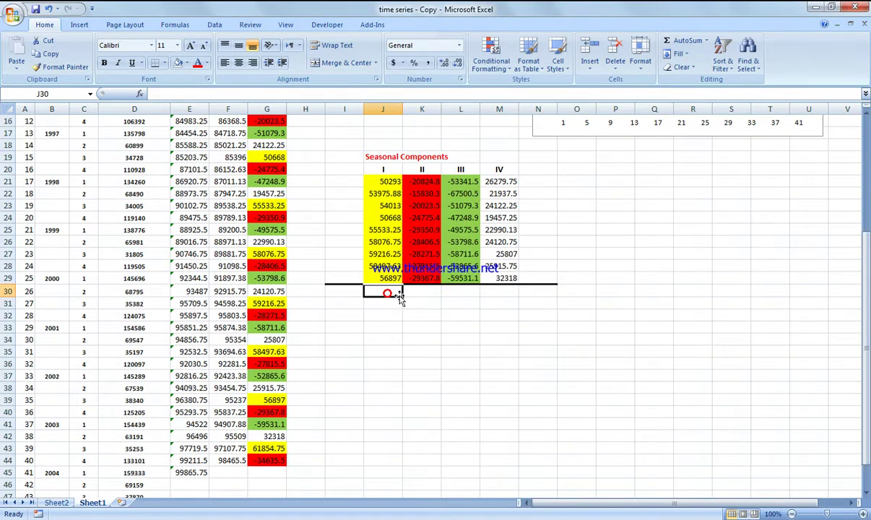
Average J21:J29 in J30 and fill the formula across to M30.
{"action": "left_click", "coordinate": [707, 40]}
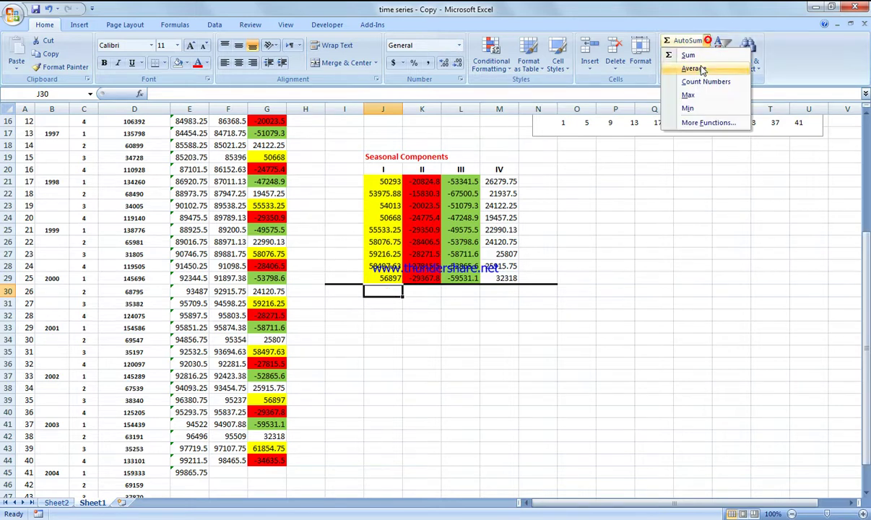
{"action": "left_click", "coordinate": [698, 68]}
{"action": "key", "text": "Return"}
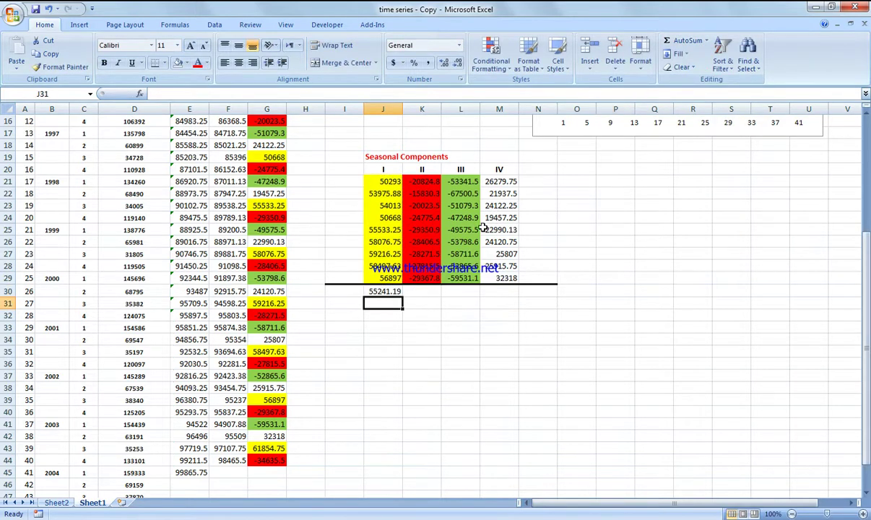
{"action": "left_click", "coordinate": [387, 292]}
{"action": "left_click_drag", "start_coordinate": [403, 297], "coordinate": [515, 297]}
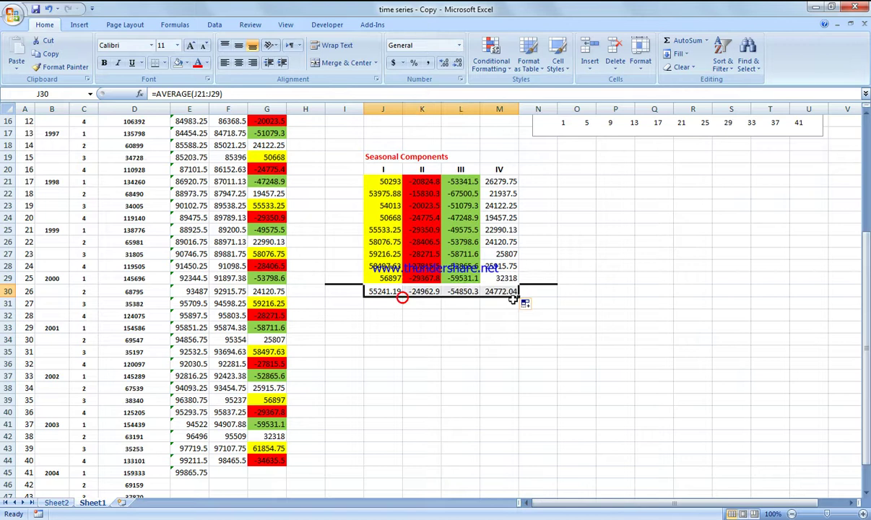
{"action": "left_click", "coordinate": [491, 338]}
Total the four averages in O30 as SUM(J30:M30), giving 200.0556.
{"action": "left_click", "coordinate": [545, 290]}
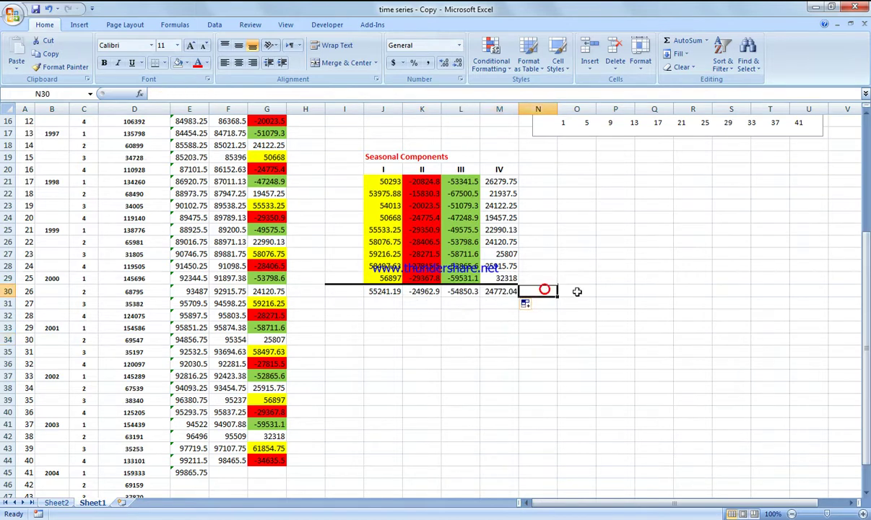
{"action": "left_click", "coordinate": [575, 290]}
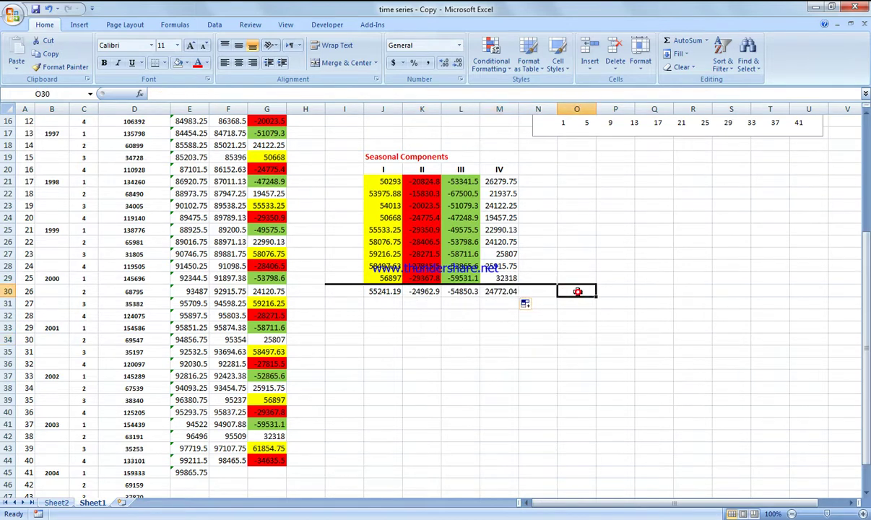
{"action": "left_click", "coordinate": [690, 42]}
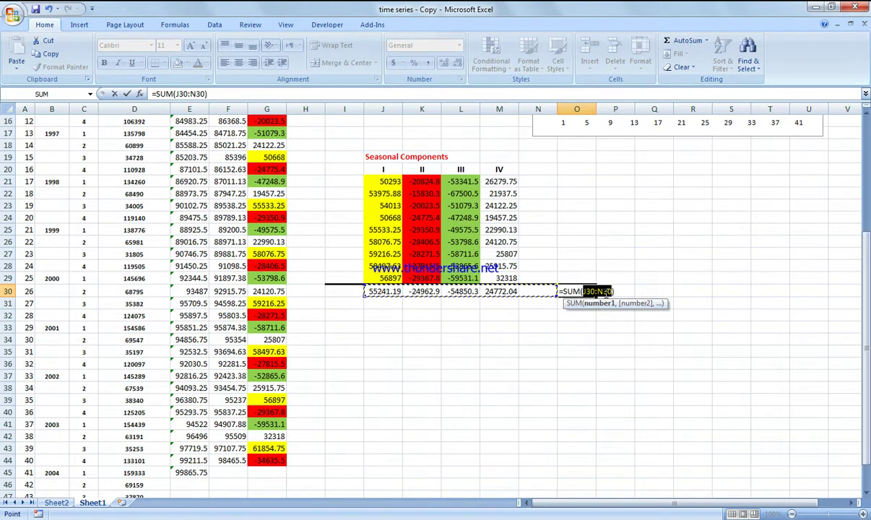
{"action": "left_click", "coordinate": [603, 292]}
{"action": "key", "text": "BackSpace"}
{"action": "key", "text": "BackSpace"}
{"action": "type", "text": "29"}
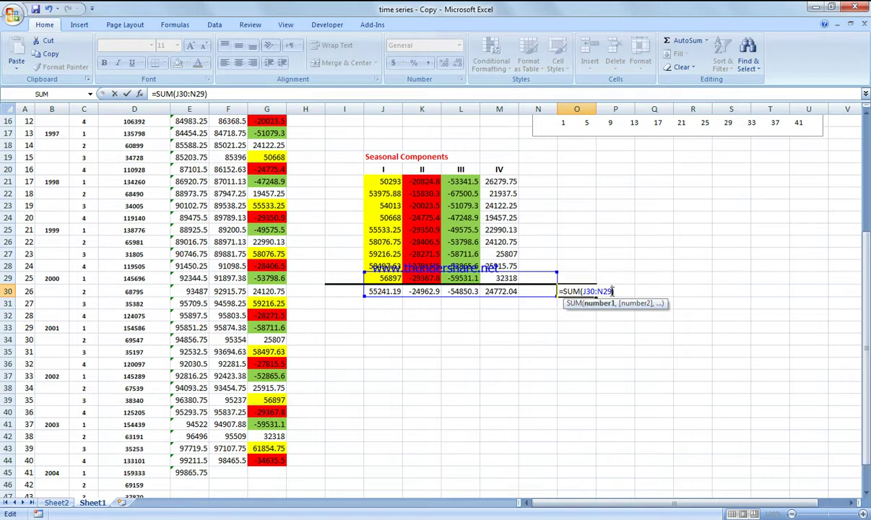
{"action": "double_click", "coordinate": [605, 291]}
{"action": "type", "text": "M"}
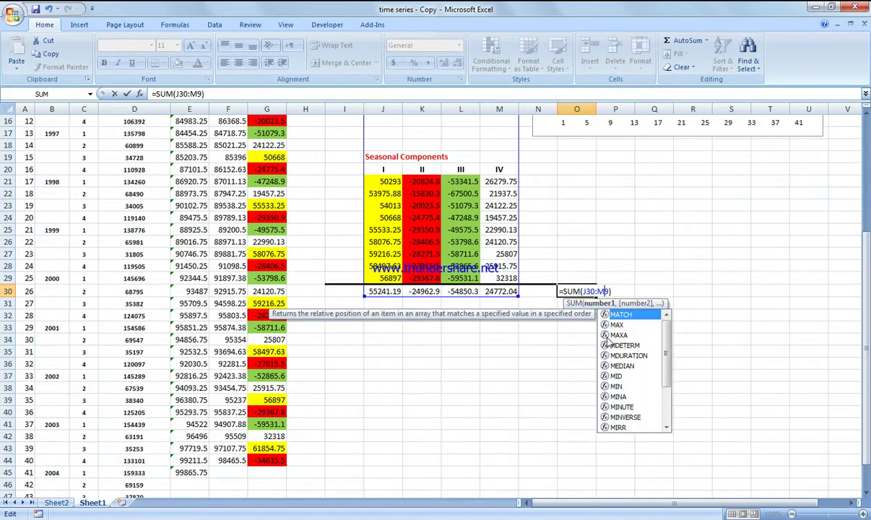
{"action": "type", "text": "309"}
{"action": "key", "text": "BackSpace"}
{"action": "key", "text": "Return"}
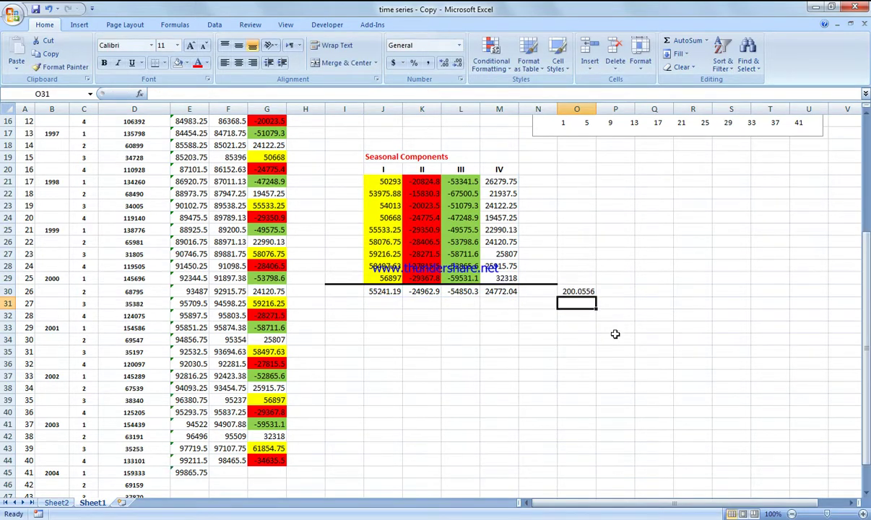
{"action": "left_click", "coordinate": [492, 353]}
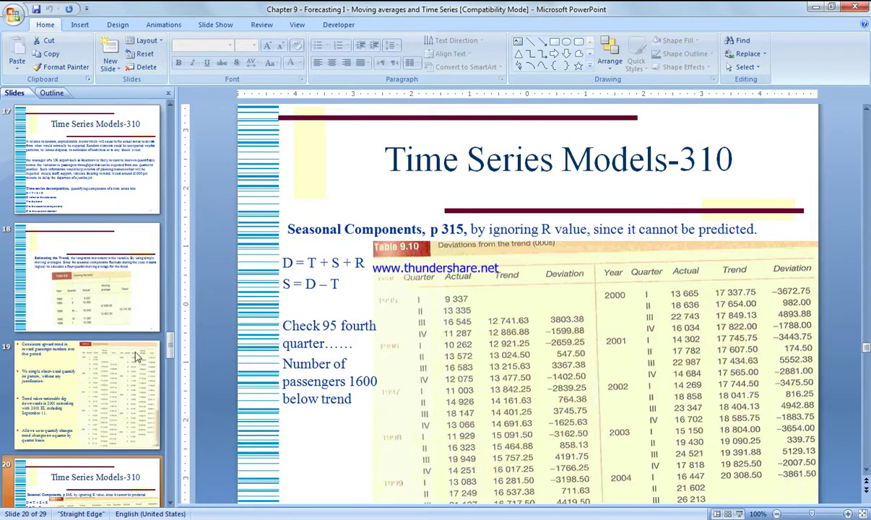
{"action": "scroll", "coordinate": [135, 356], "scroll_direction": "down", "scroll_amount": 1}
Review Table 9.11 of average quarterly deviations on PowerPoint slide 21, then return to Excel.
{"action": "scroll", "coordinate": [115, 383], "scroll_direction": "down", "scroll_amount": 1}
{"action": "left_click", "coordinate": [114, 306]}
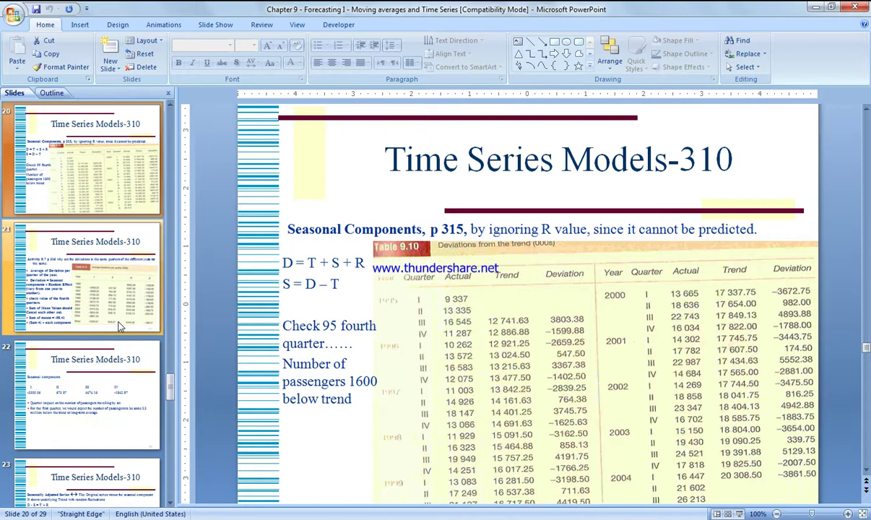
{"action": "scroll", "coordinate": [533, 352], "scroll_direction": "down", "scroll_amount": 2}
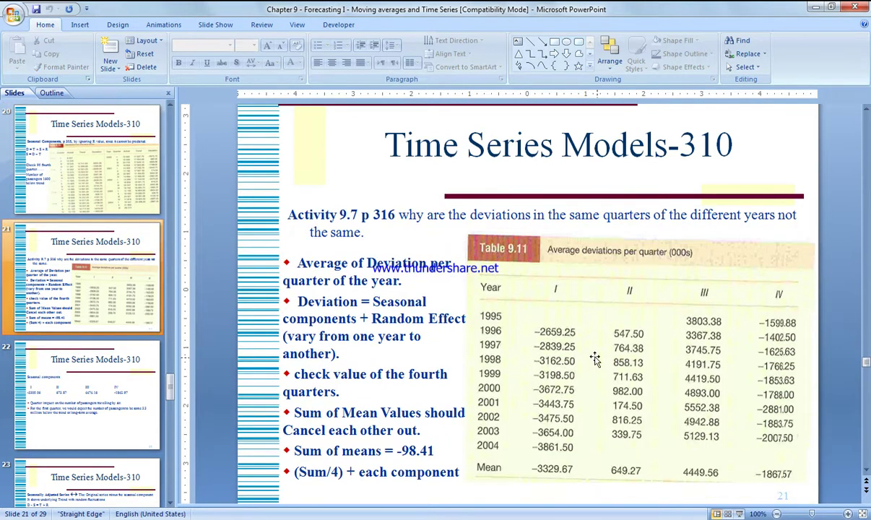
{"action": "left_click_drag", "start_coordinate": [556, 372], "coordinate": [587, 284]}
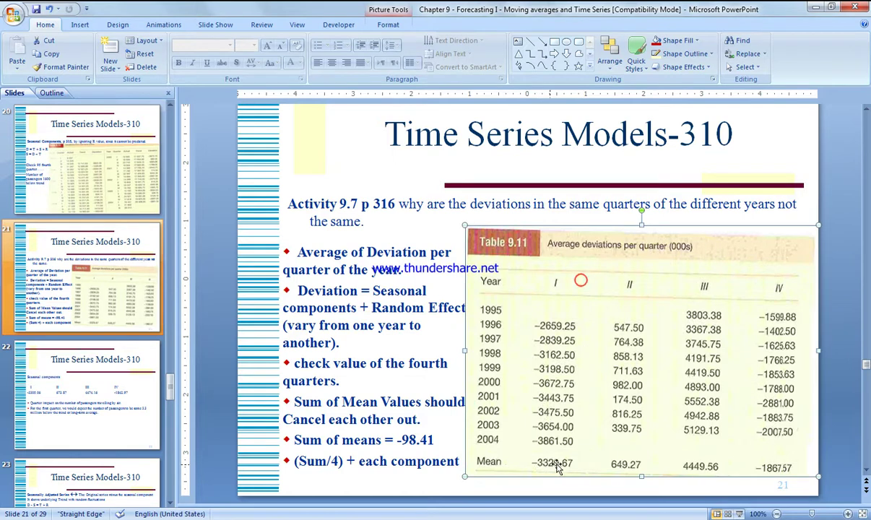
{"action": "left_click", "coordinate": [842, 432]}
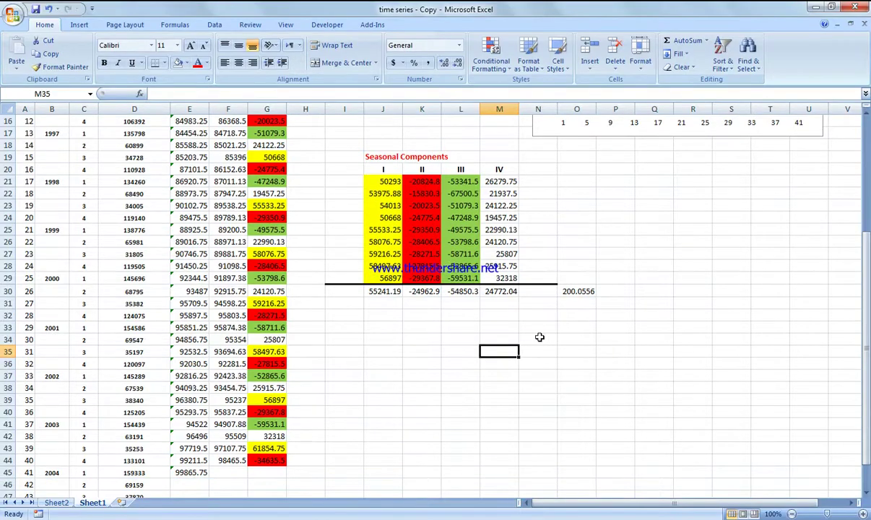
{"action": "left_click", "coordinate": [543, 336]}
{"action": "key", "text": "alt+Tab"}
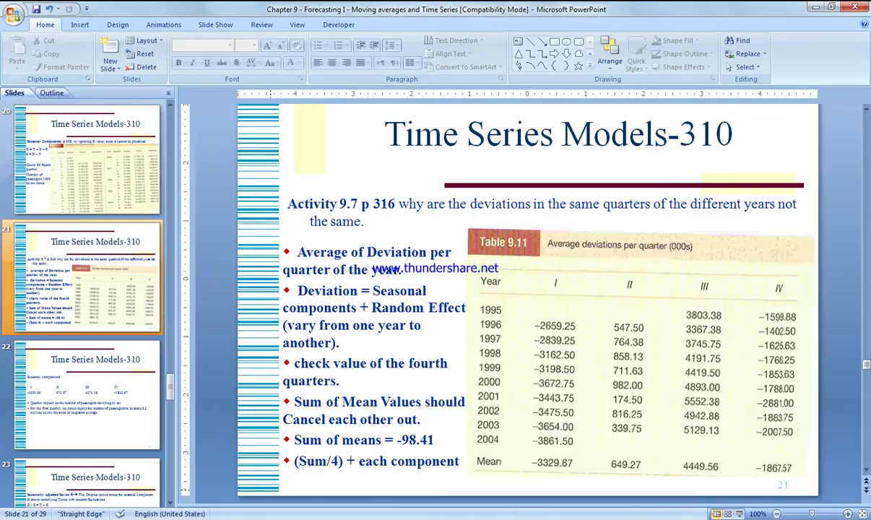
{"action": "key", "text": "alt+Tab"}
{"action": "left_click", "coordinate": [450, 411]}
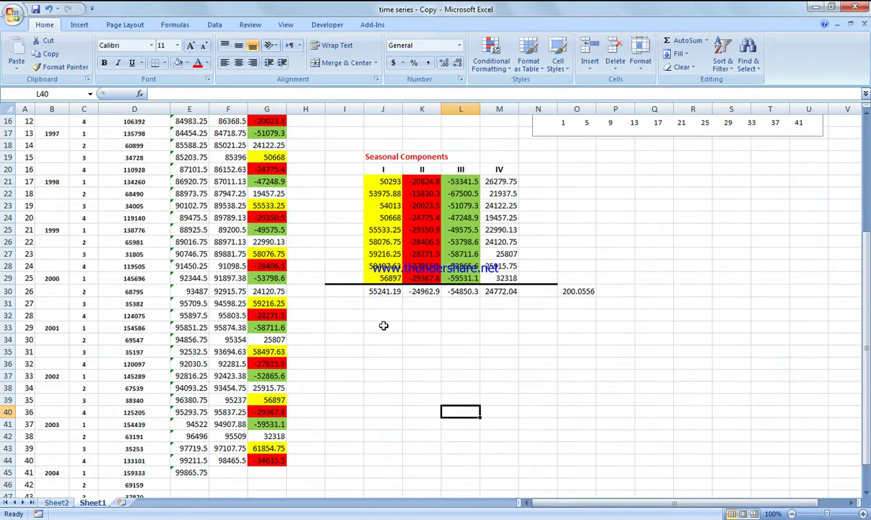
Undo the row 30 averages and add a thick top border to I31:M31.
{"action": "key", "text": "ctrl+z"}
{"action": "key", "text": "ctrl+z"}
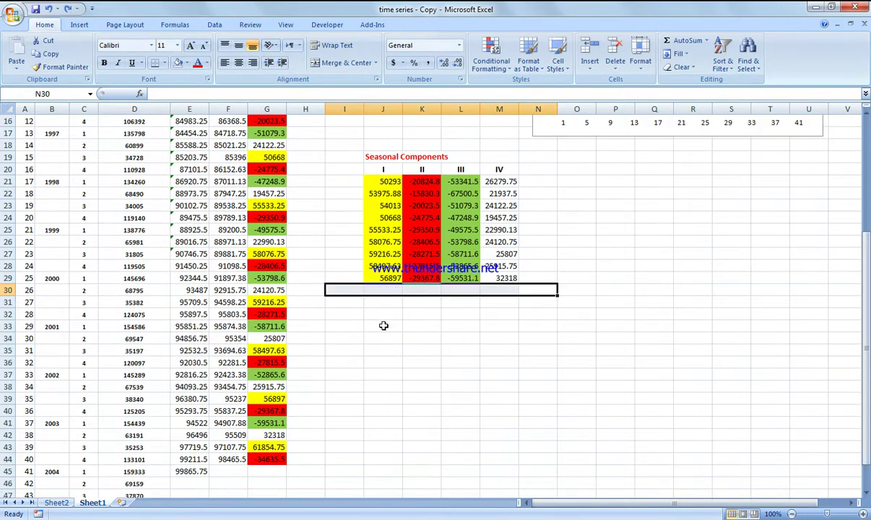
{"action": "left_click", "coordinate": [384, 326]}
{"action": "left_click_drag", "start_coordinate": [337, 302], "coordinate": [533, 302]}
{"action": "right_click", "coordinate": [534, 302]}
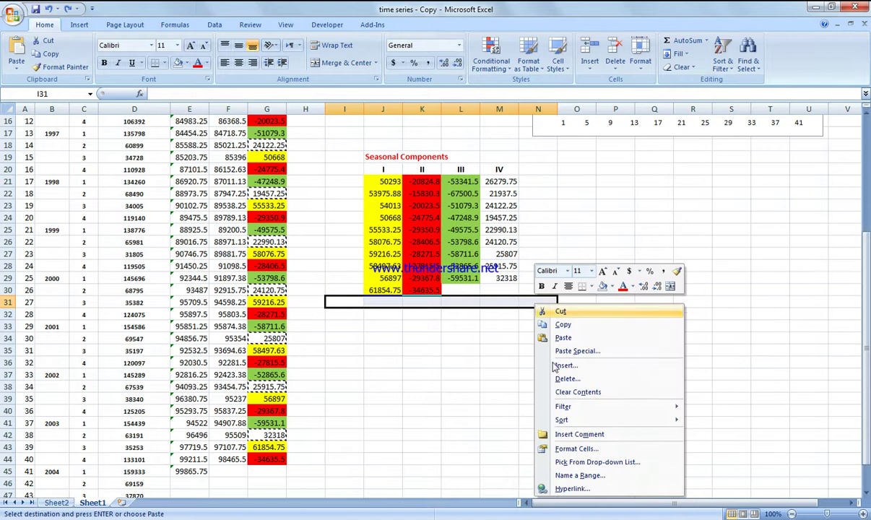
{"action": "left_click", "coordinate": [556, 445]}
{"action": "left_click", "coordinate": [485, 353]}
{"action": "left_click", "coordinate": [552, 349]}
{"action": "left_click", "coordinate": [651, 506]}
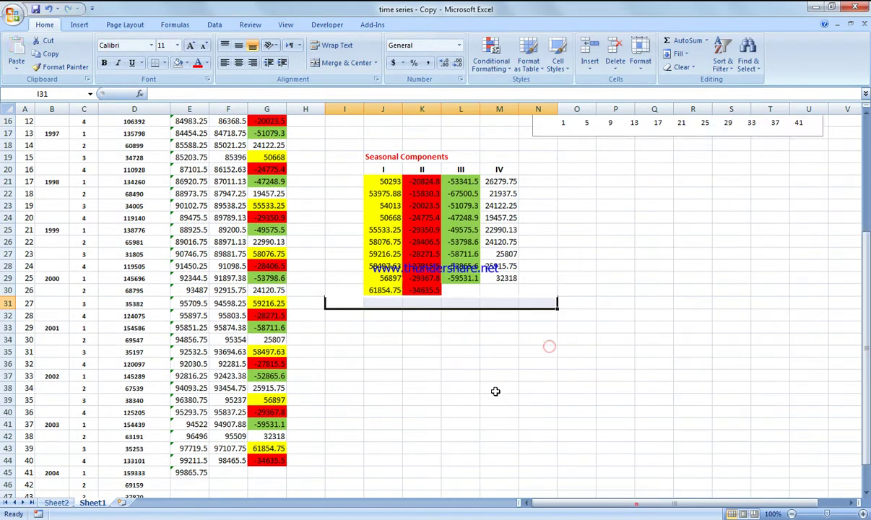
{"action": "left_click", "coordinate": [495, 391]}
{"action": "left_click", "coordinate": [388, 303]}
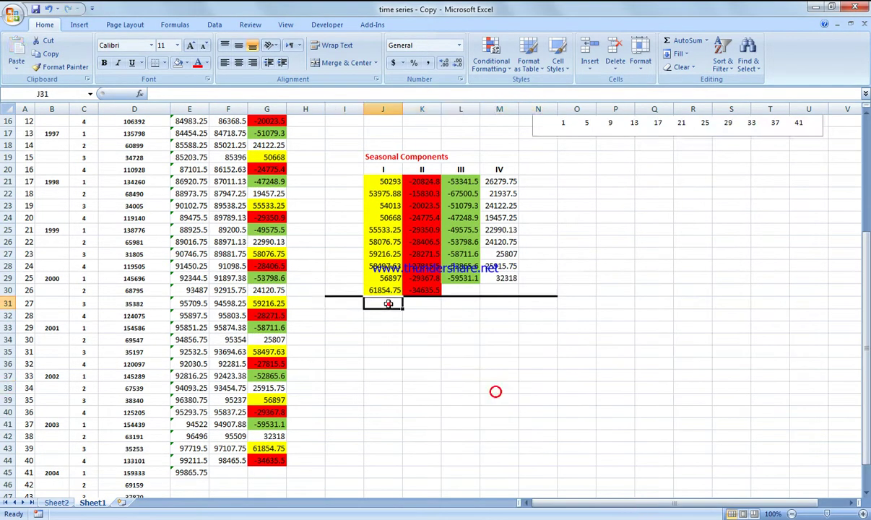
Average quarter I in J31 and fill it across to M31.
{"action": "left_click", "coordinate": [710, 39]}
{"action": "left_click", "coordinate": [695, 69]}
{"action": "key", "text": "Return"}
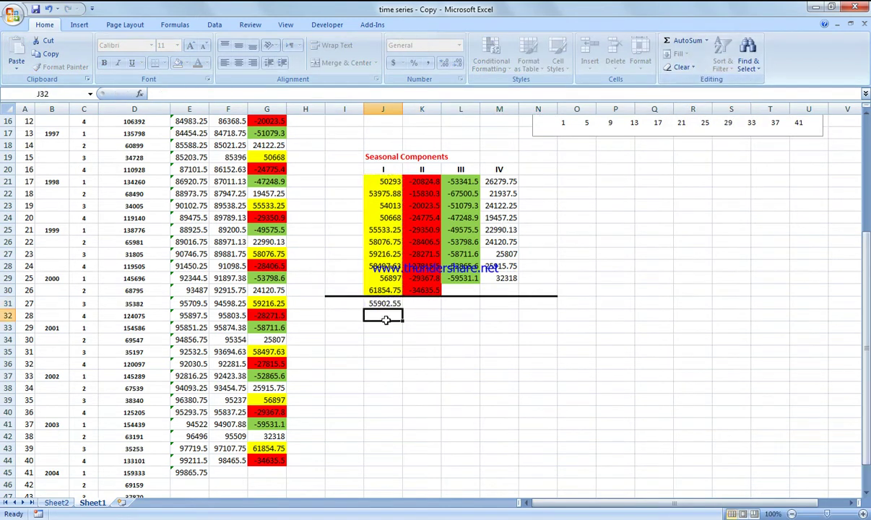
{"action": "left_click", "coordinate": [388, 304]}
{"action": "left_click_drag", "start_coordinate": [403, 309], "coordinate": [498, 306]}
{"action": "left_click", "coordinate": [513, 338]}
Sum the four quarter averages in O31, giving -105.85.
{"action": "left_click", "coordinate": [565, 304]}
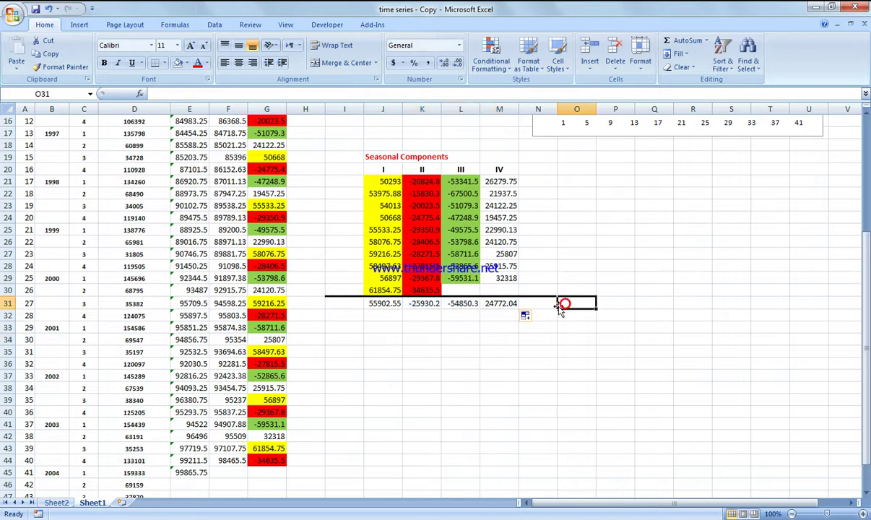
{"action": "left_click", "coordinate": [695, 41]}
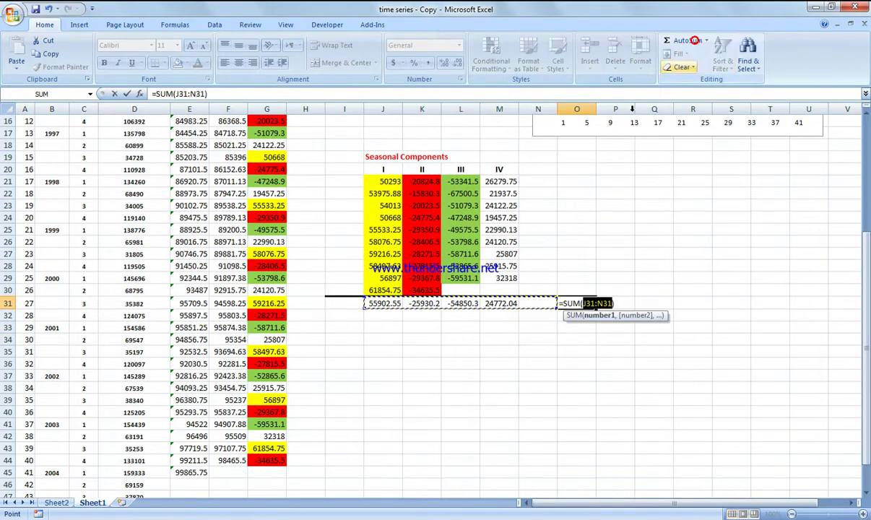
{"action": "left_click", "coordinate": [604, 303]}
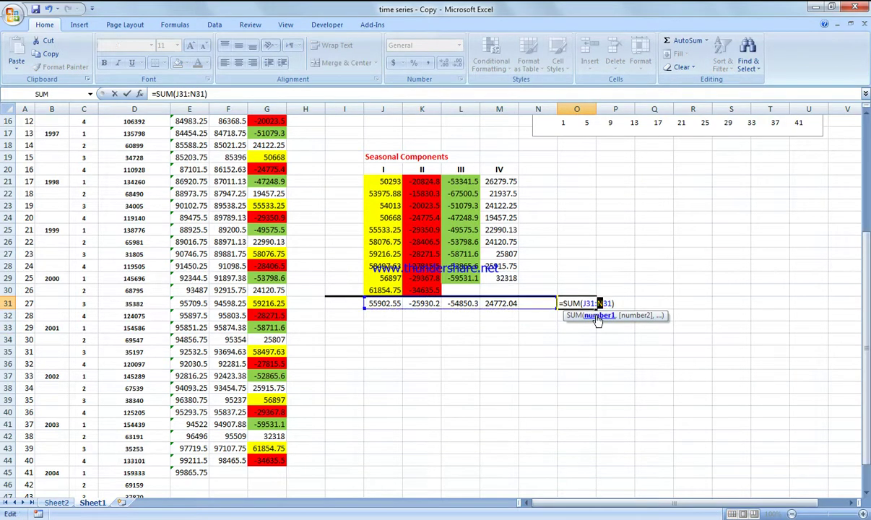
{"action": "key", "text": "Return"}
{"action": "left_click", "coordinate": [548, 350]}
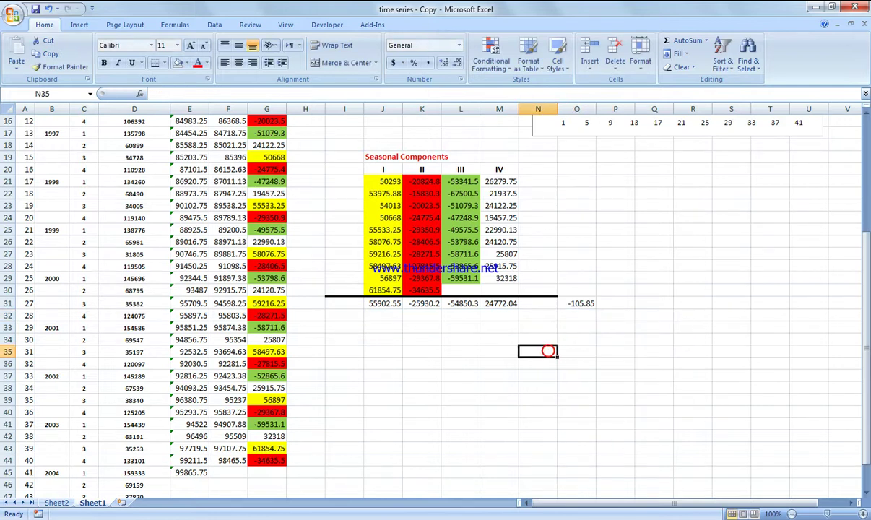
{"action": "key", "text": "alt+Tab"}
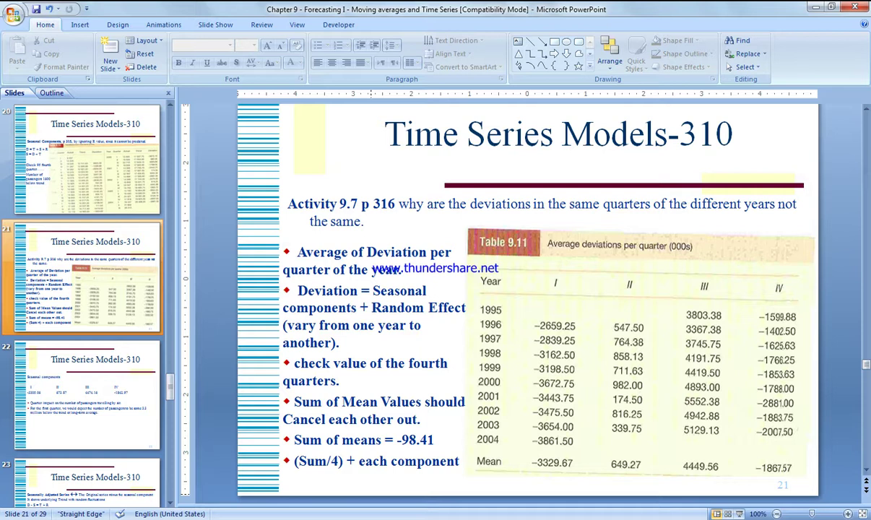
Close the Windows colour-scheme dialog with its X and Alt+Tab back to Excel.
{"action": "mouse_move", "coordinate": [391, 519]}
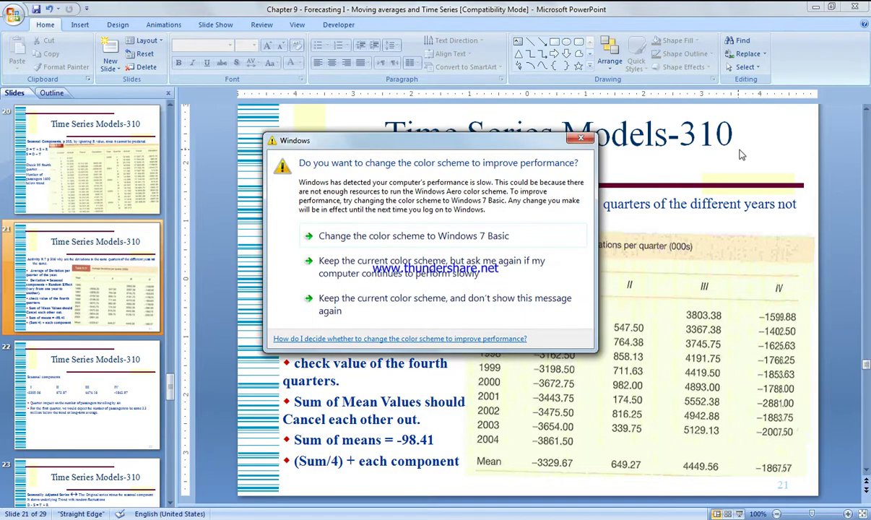
{"action": "left_click", "coordinate": [580, 138]}
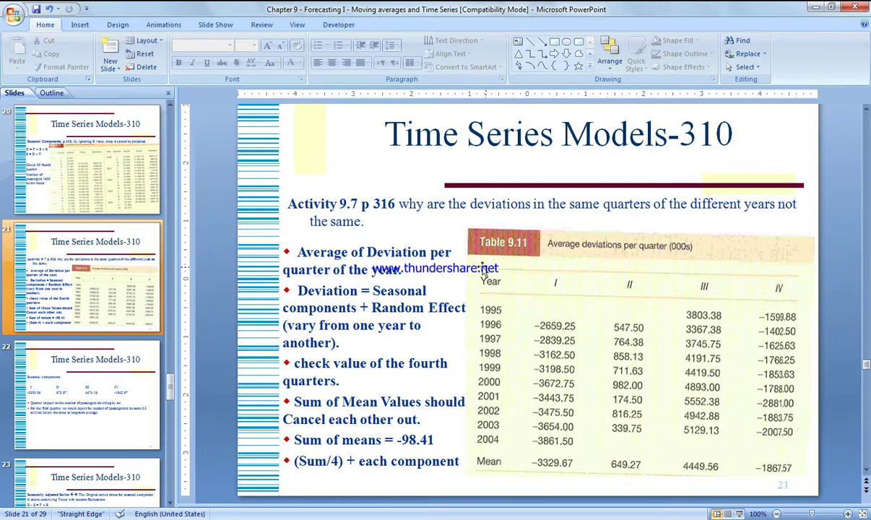
{"action": "key", "text": "alt+Tab"}
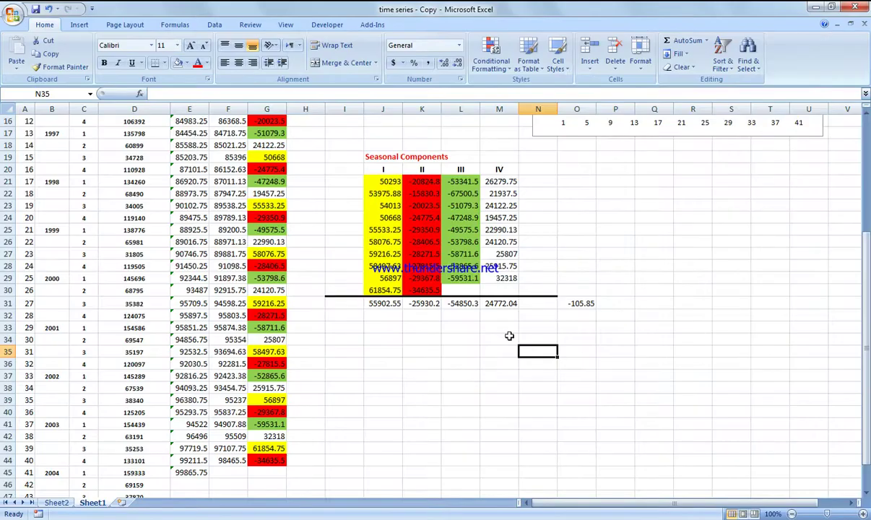
Enter =O31/4 in P31, giving -26.4625.
{"action": "left_click", "coordinate": [585, 304]}
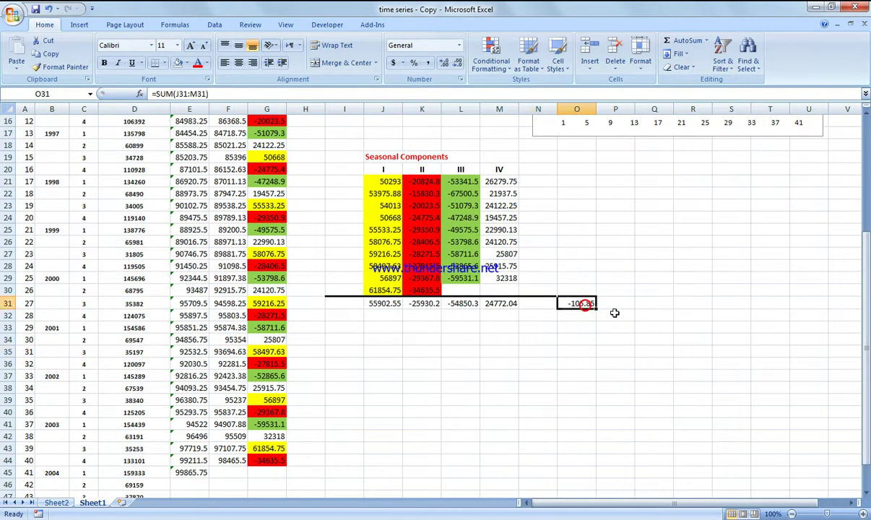
{"action": "left_click", "coordinate": [615, 303]}
{"action": "type", "text": "="}
{"action": "left_click", "coordinate": [585, 304]}
{"action": "type", "text": "/4"}
{"action": "key", "text": "Return"}
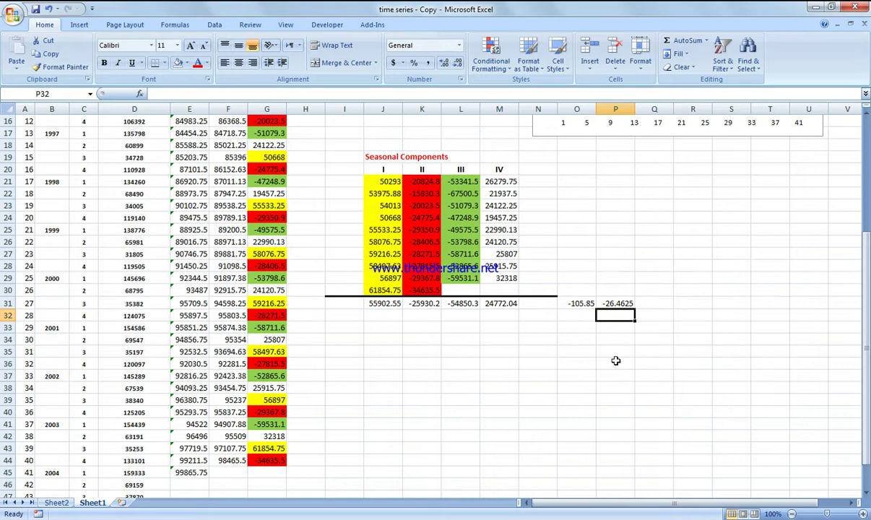
Copy the O31 sum formula down into O32, which shows 0.
{"action": "left_click", "coordinate": [615, 363]}
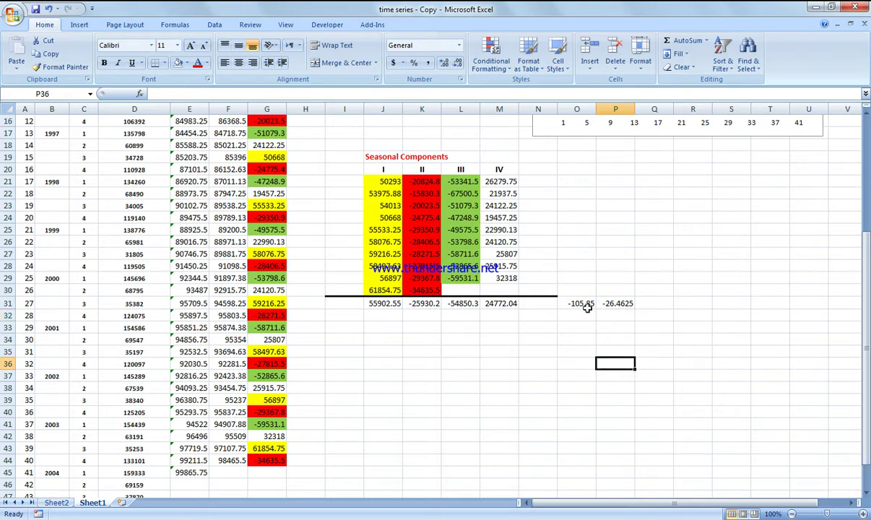
{"action": "left_click", "coordinate": [584, 304]}
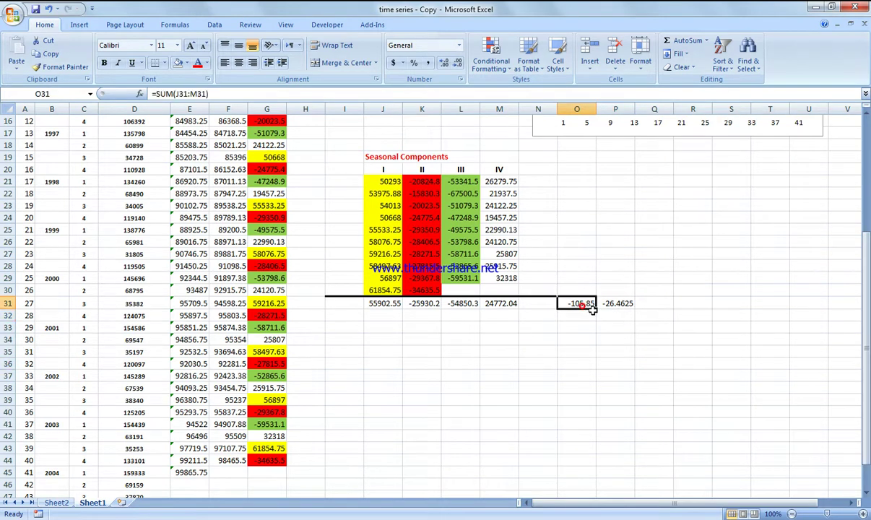
{"action": "left_click_drag", "start_coordinate": [591, 308], "coordinate": [591, 319]}
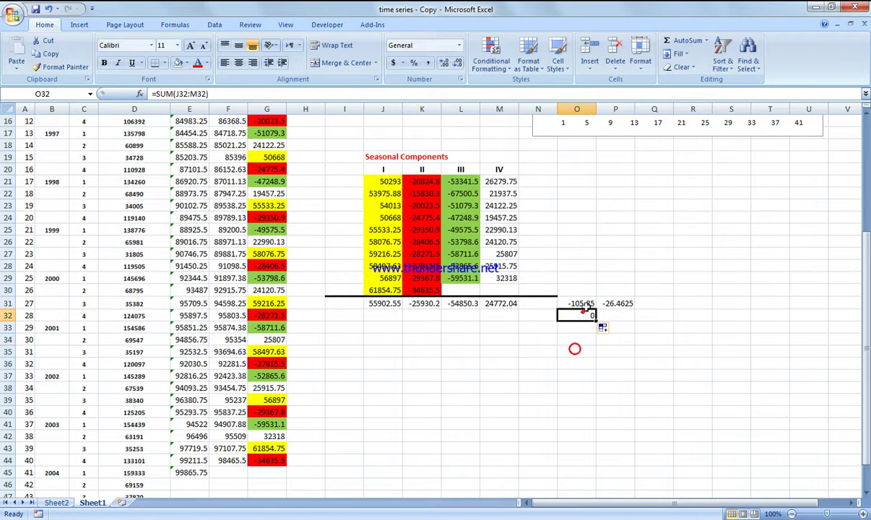
Enter =J31-P31 in J32 so the quarter I average minus the correction shows 55929.01.
{"action": "left_click", "coordinate": [610, 304]}
{"action": "left_click", "coordinate": [388, 316]}
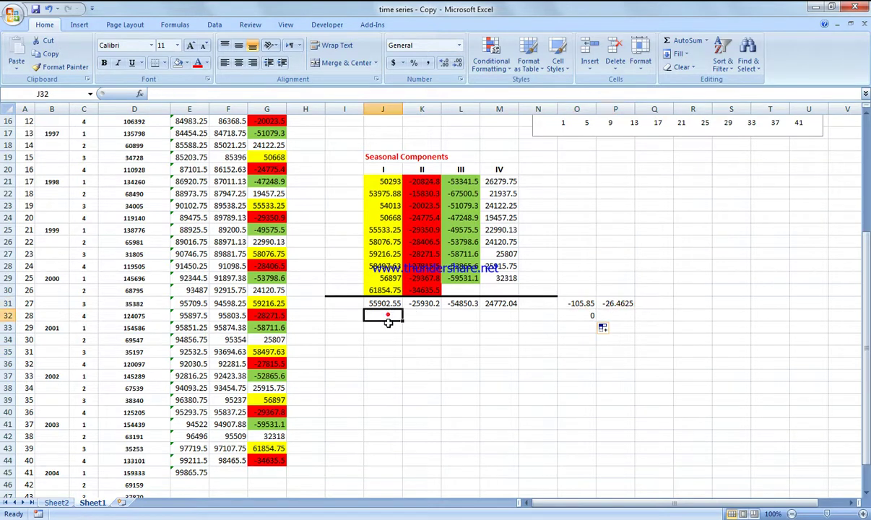
{"action": "type", "text": "="}
{"action": "left_click", "coordinate": [386, 304]}
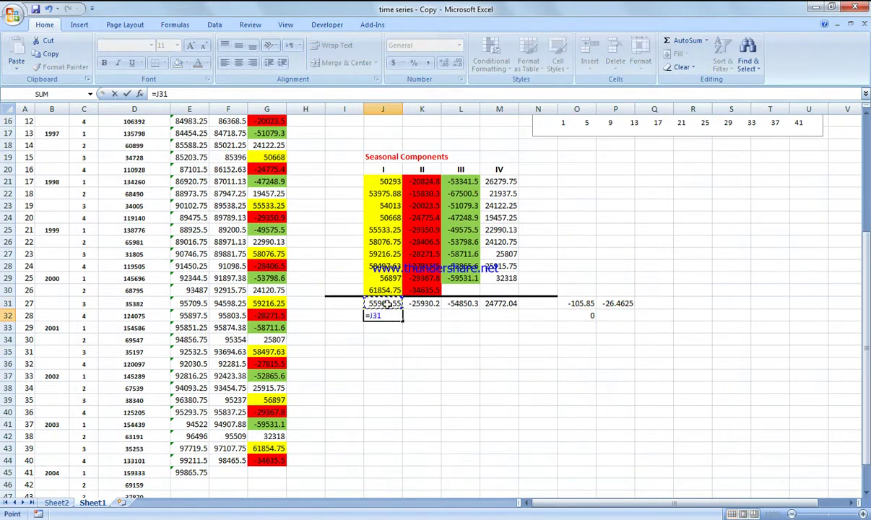
{"action": "type", "text": "+"}
{"action": "left_click", "coordinate": [620, 303]}
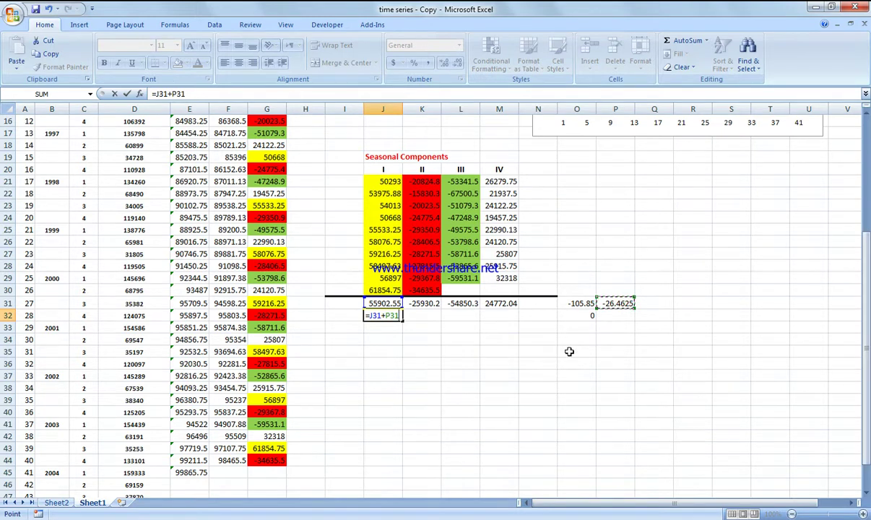
{"action": "key", "text": "Left"}
{"action": "key", "text": "Left"}
{"action": "key", "text": "Left"}
{"action": "left_click", "coordinate": [611, 303]}
{"action": "key", "text": "F2"}
{"action": "key", "text": "Left"}
{"action": "key", "text": "Left"}
{"action": "key", "text": "Left"}
{"action": "key", "text": "BackSpace"}
{"action": "type", "text": "-"}
{"action": "key", "text": "Return"}
Fill the J32 formula across row 32 to M32.
{"action": "left_click", "coordinate": [387, 316]}
{"action": "left_click_drag", "start_coordinate": [402, 320], "coordinate": [507, 322]}
{"action": "left_click", "coordinate": [499, 342]}
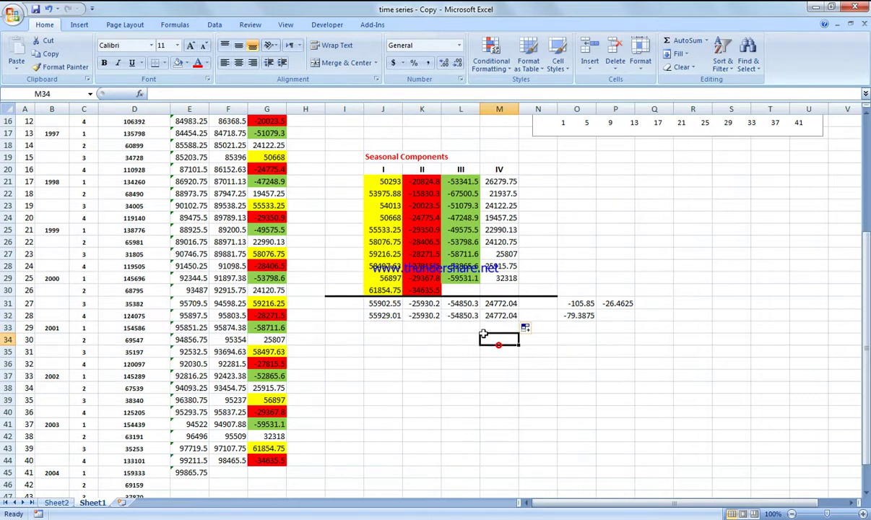
Anchor the correction in J32's formula as =J31-$P$31.
{"action": "left_click", "coordinate": [431, 317]}
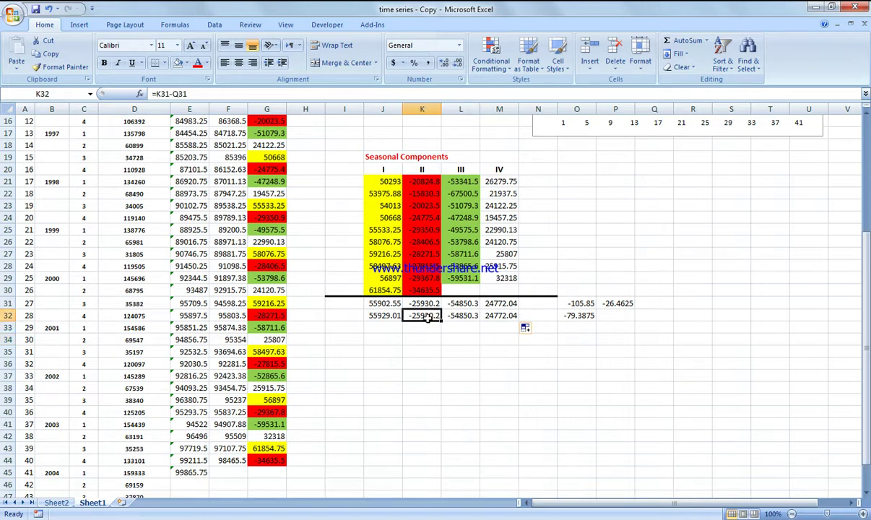
{"action": "left_click", "coordinate": [388, 315]}
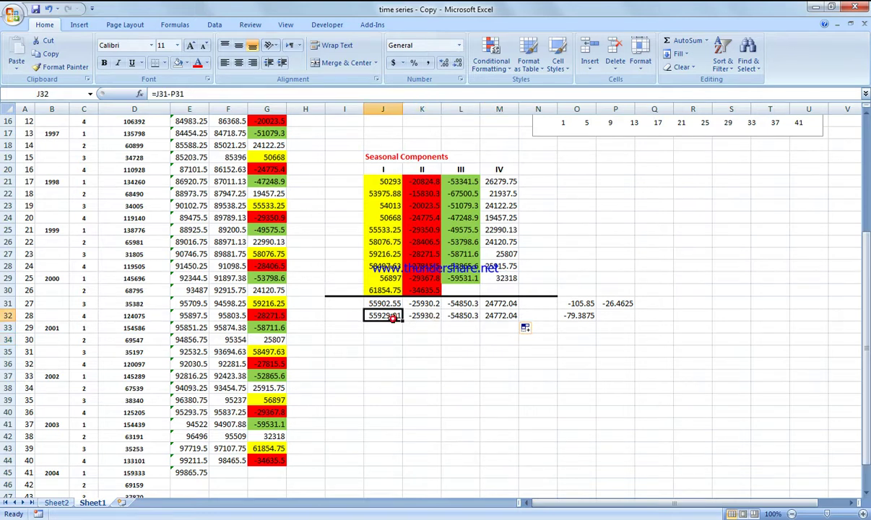
{"action": "left_click", "coordinate": [161, 93]}
{"action": "type", "text": "$"}
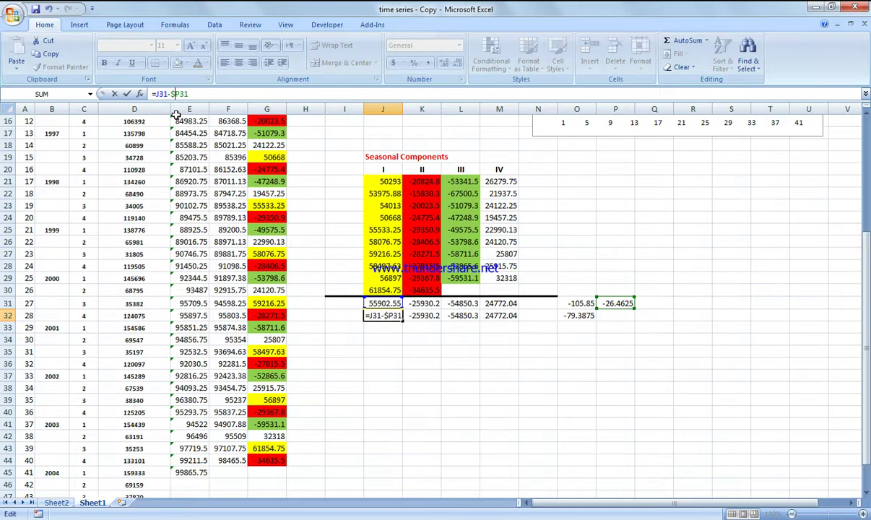
{"action": "key", "text": "Return"}
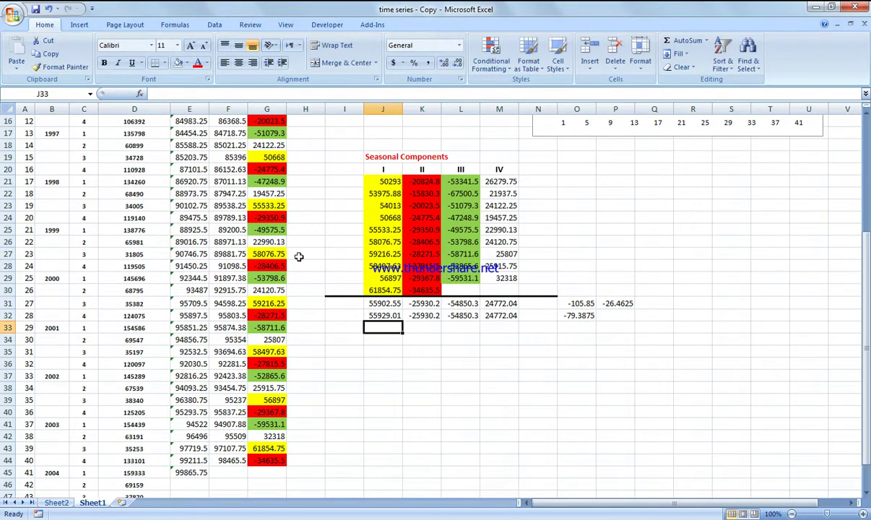
{"action": "left_click", "coordinate": [390, 315]}
{"action": "left_click", "coordinate": [181, 94]}
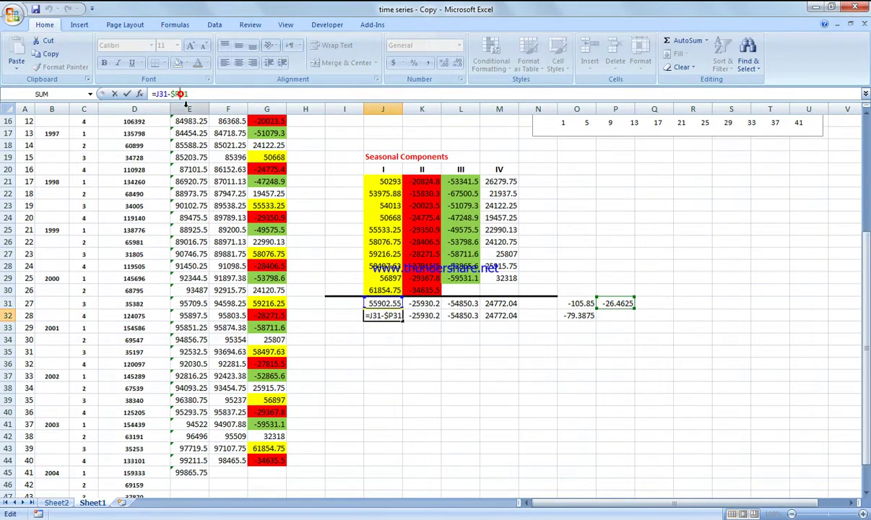
{"action": "type", "text": "$"}
{"action": "key", "text": "BackSpace"}
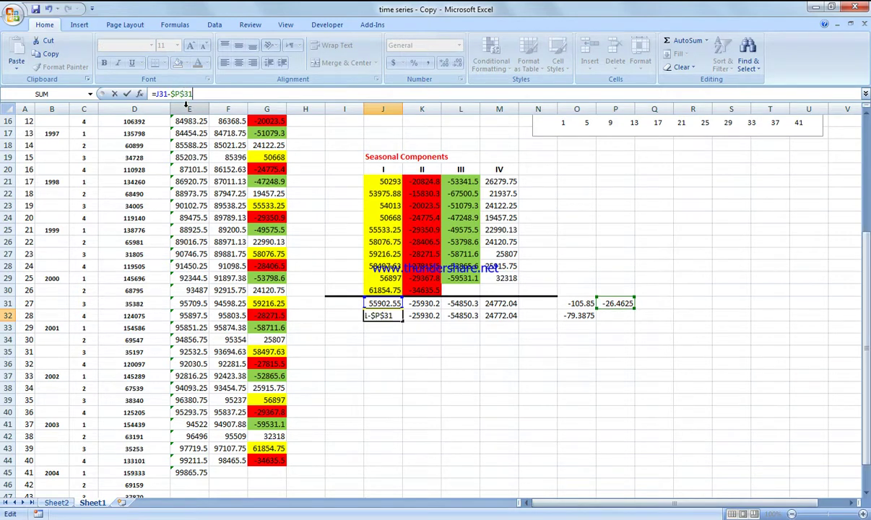
{"action": "key", "text": "Return"}
Fill the anchored formula to M32, giving 55929.01, -25903.7, -54823.8 and 24798.5.
{"action": "left_click", "coordinate": [385, 316]}
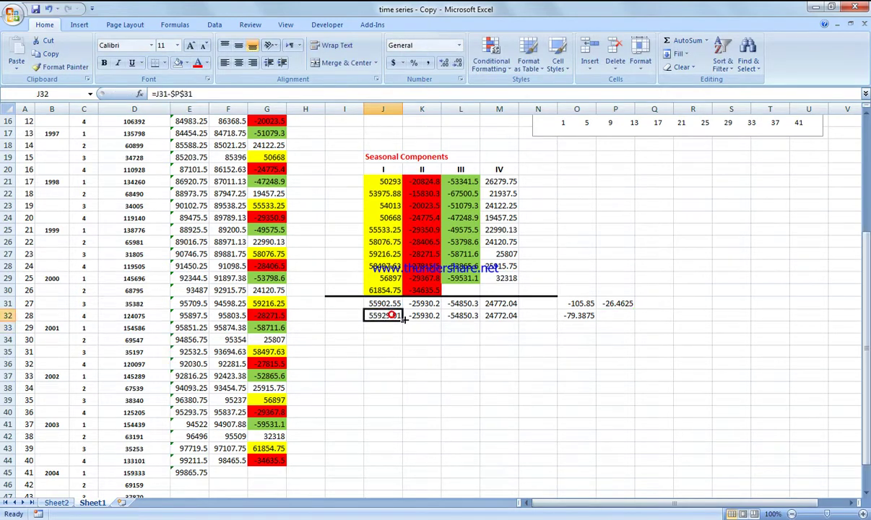
{"action": "left_click_drag", "start_coordinate": [402, 321], "coordinate": [498, 325]}
{"action": "left_click", "coordinate": [498, 351]}
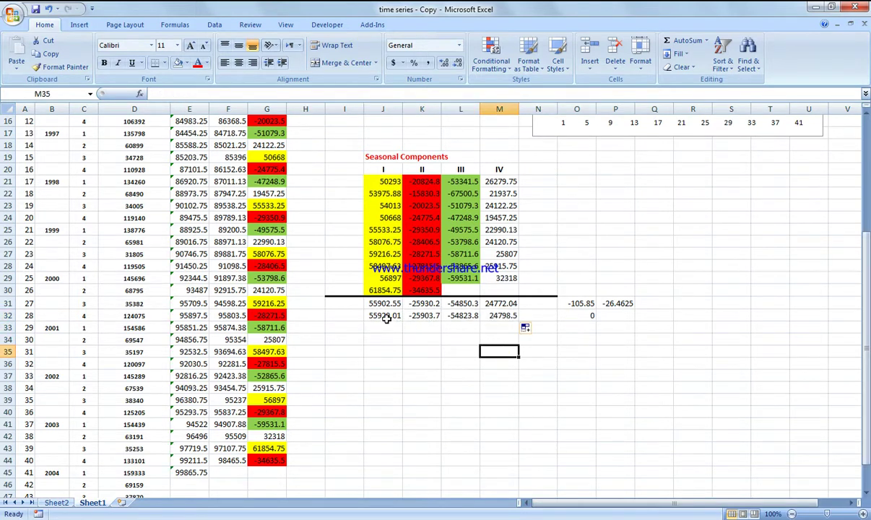
Add a linear trendline to the red Trend series and display its equation on the chart.
{"action": "scroll", "coordinate": [383, 389], "scroll_direction": "up", "scroll_amount": 1}
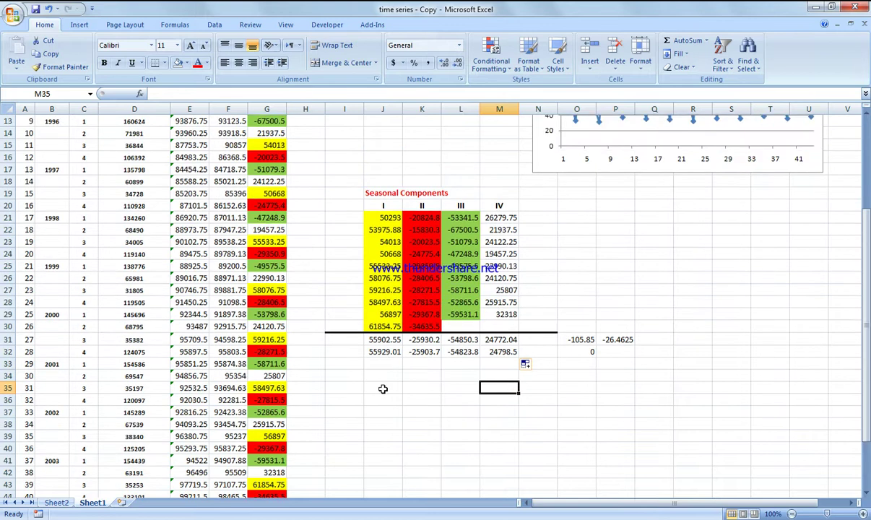
{"action": "scroll", "coordinate": [382, 388], "scroll_direction": "up", "scroll_amount": 4}
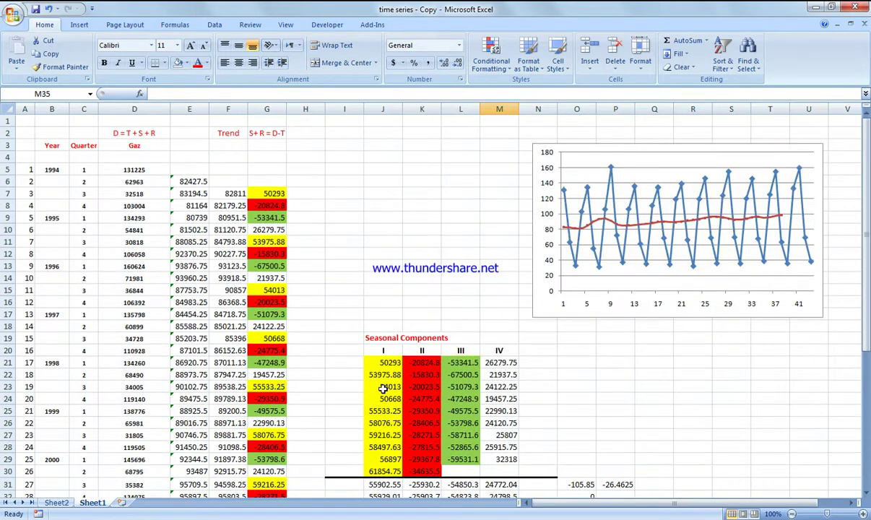
{"action": "scroll", "coordinate": [382, 388], "scroll_direction": "down", "scroll_amount": 1}
{"action": "scroll", "coordinate": [382, 388], "scroll_direction": "down", "scroll_amount": 3}
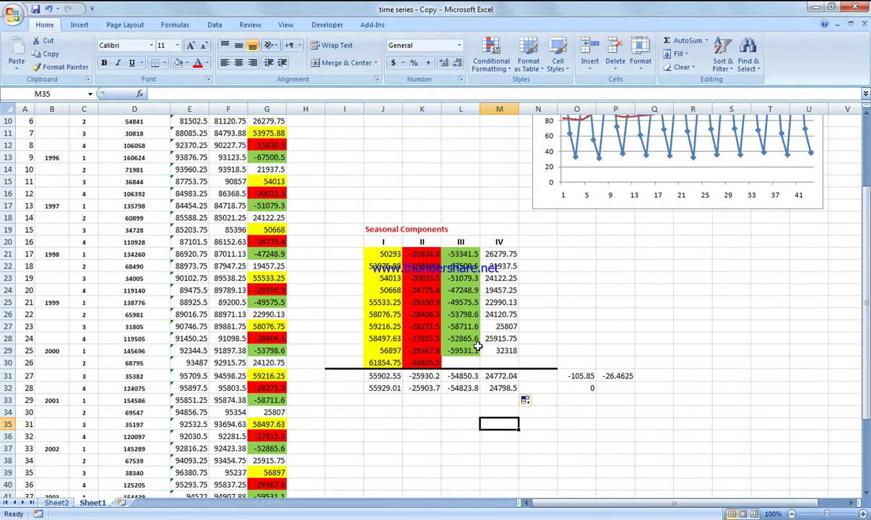
{"action": "scroll", "coordinate": [449, 325], "scroll_direction": "up", "scroll_amount": 4}
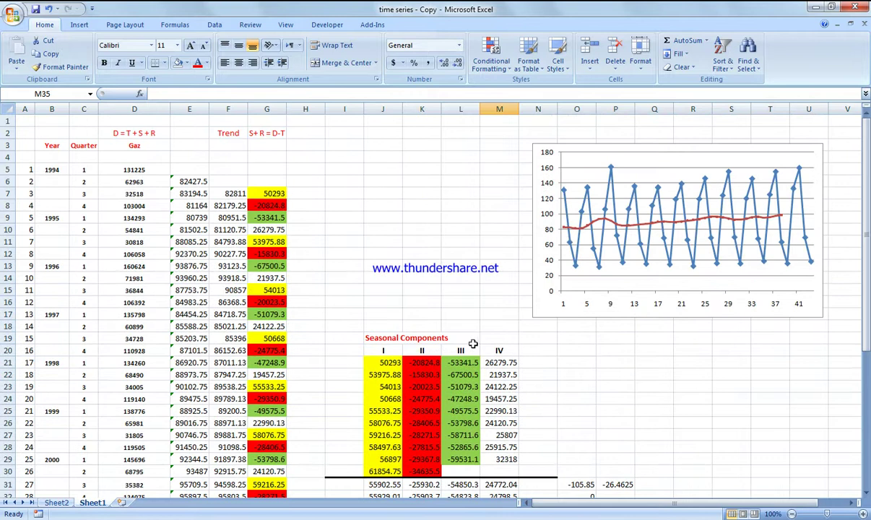
{"action": "left_click", "coordinate": [620, 223]}
{"action": "right_click", "coordinate": [620, 223]}
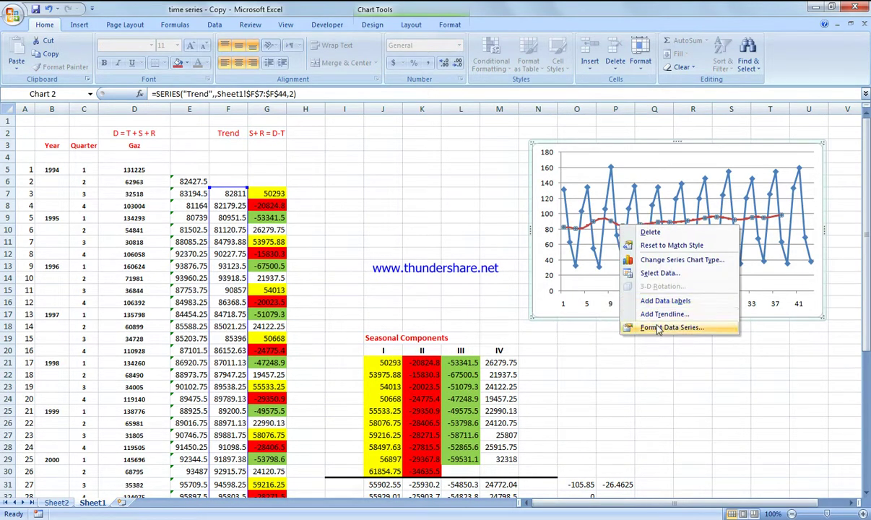
{"action": "left_click", "coordinate": [657, 315]}
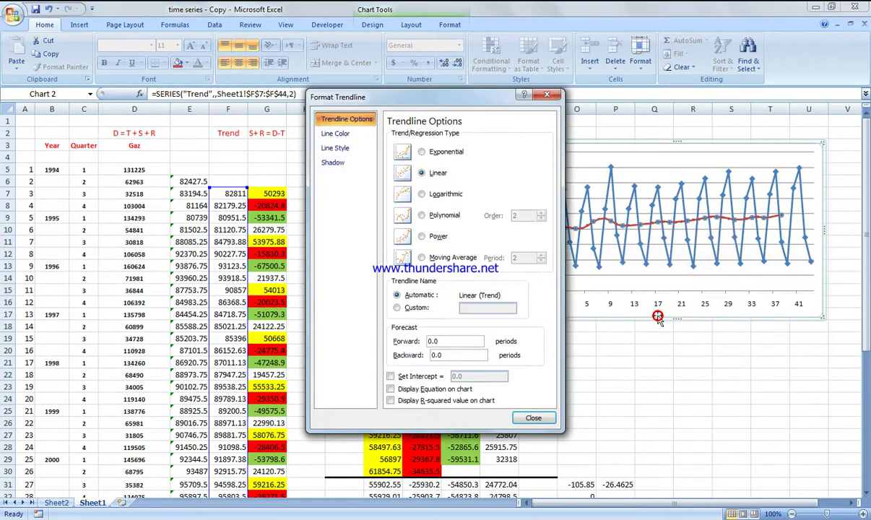
{"action": "left_click", "coordinate": [438, 389]}
{"action": "left_click", "coordinate": [439, 400]}
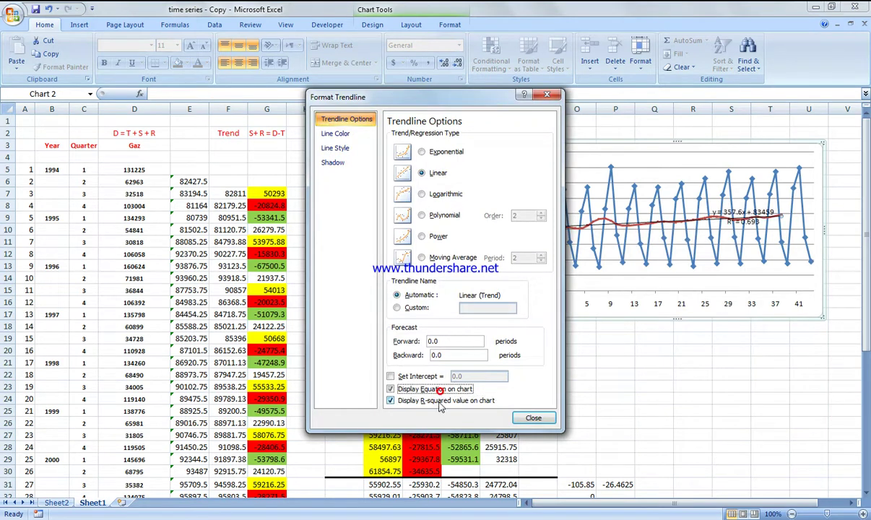
{"action": "left_click", "coordinate": [533, 417]}
Move the equation label y = 357.6x + 83459 to the top of the chart.
{"action": "left_click_drag", "start_coordinate": [738, 216], "coordinate": [671, 161]}
{"action": "left_click", "coordinate": [453, 190]}
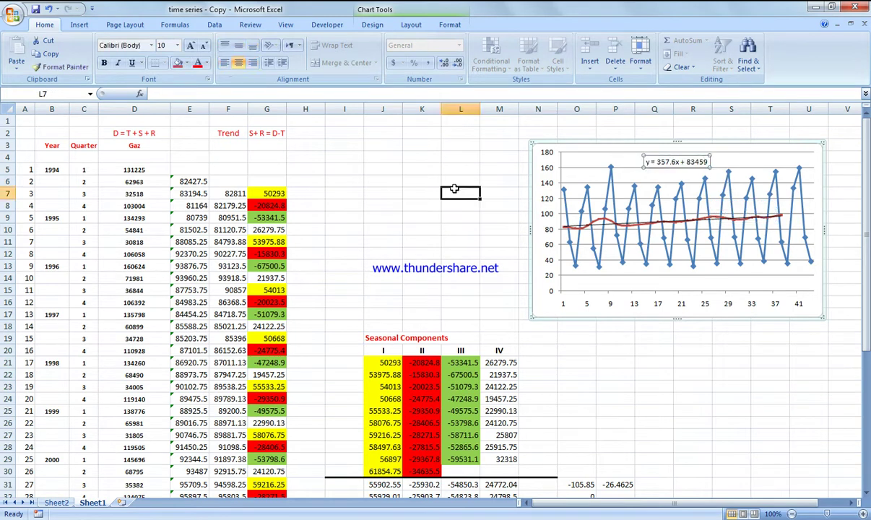
{"action": "left_click", "coordinate": [655, 158]}
{"action": "left_click", "coordinate": [657, 158]}
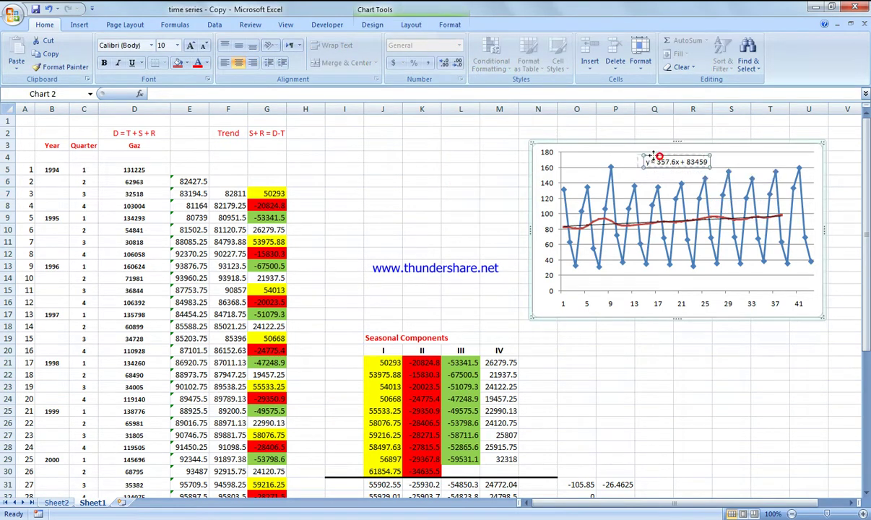
{"action": "left_click", "coordinate": [466, 216]}
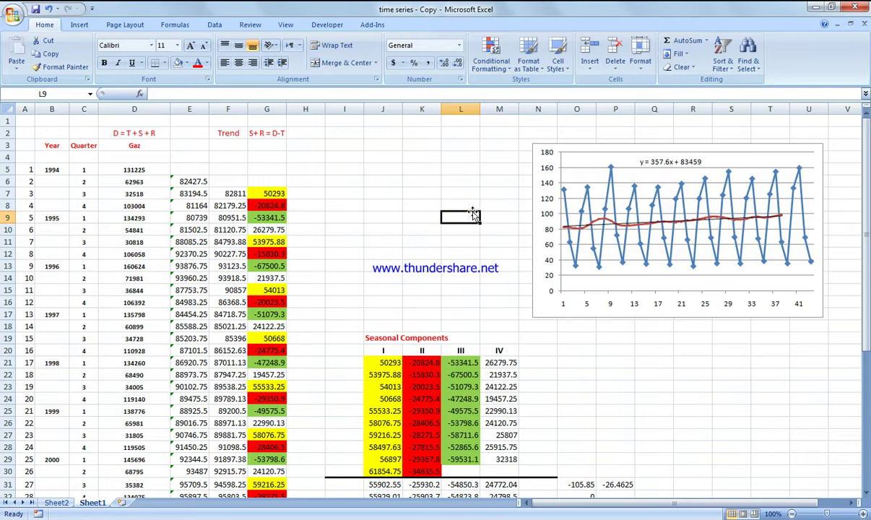
Select cell I8 for the trend forecast formula.
{"action": "left_click", "coordinate": [332, 206]}
{"action": "left_click", "coordinate": [304, 206]}
{"action": "left_click", "coordinate": [343, 207]}
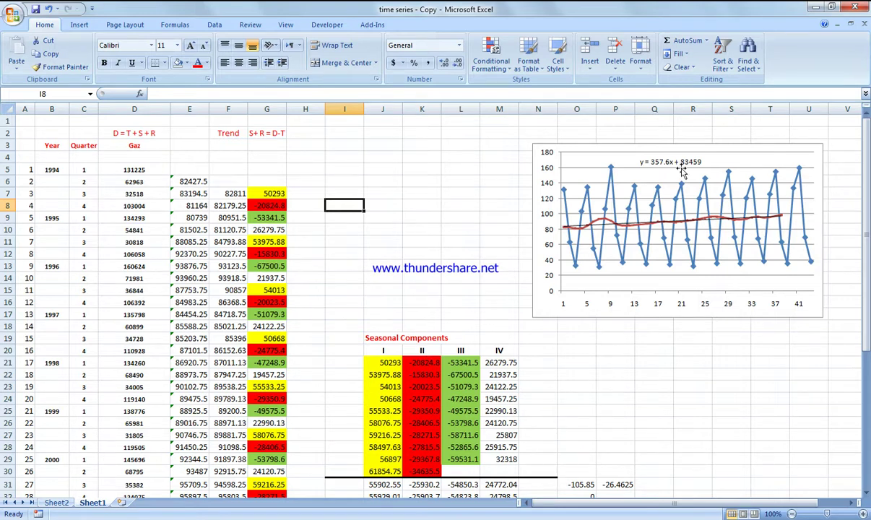
Enter =357.6*C8+83459 in I8 (84889.4), dismissing the Windows colour-scheme prompt.
{"action": "type", "text": "="}
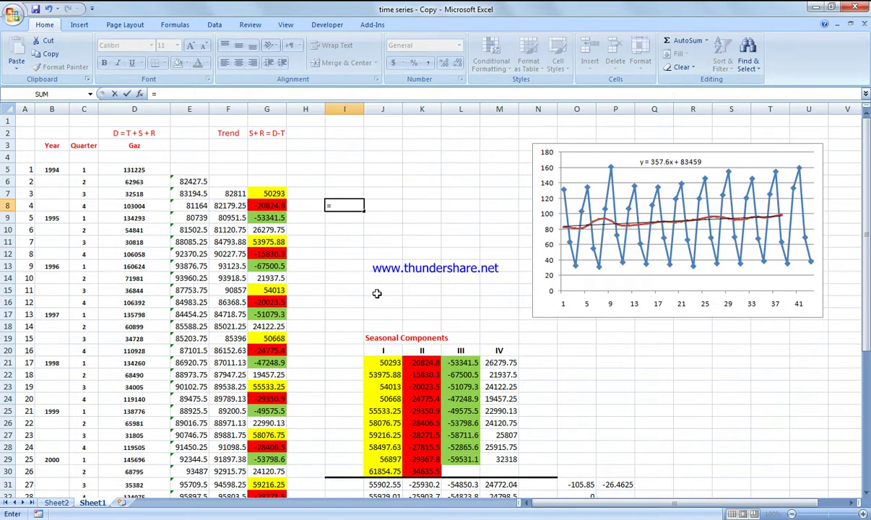
{"action": "type", "text": "tr"}
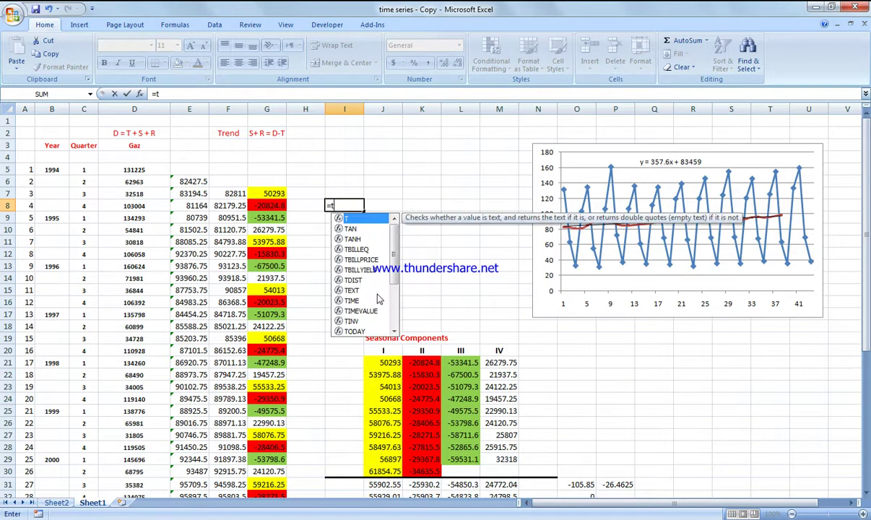
{"action": "key", "text": "BackSpace"}
{"action": "key", "text": "BackSpace"}
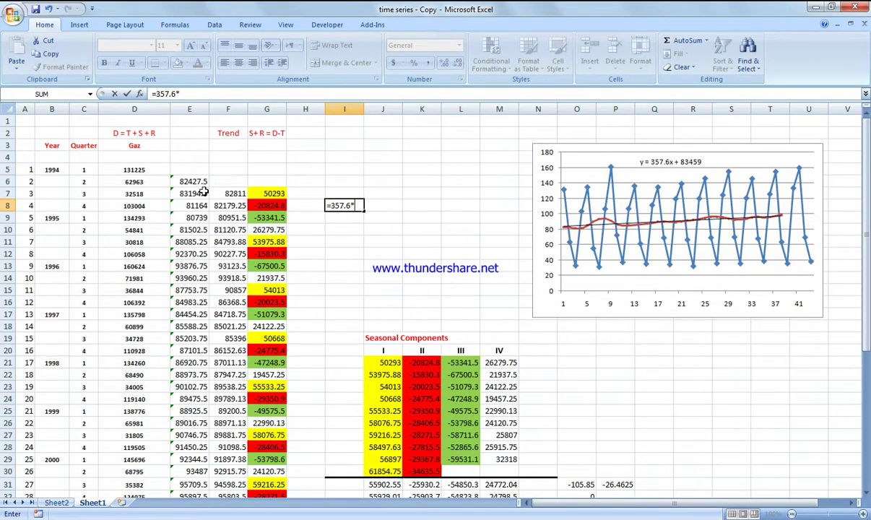
{"action": "left_click", "coordinate": [86, 207]}
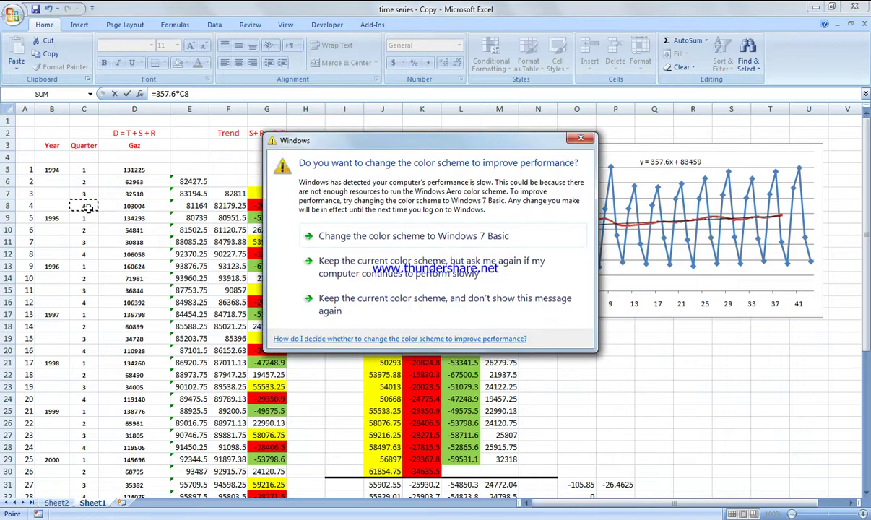
{"action": "left_click", "coordinate": [574, 139]}
{"action": "type", "text": "+83459"}
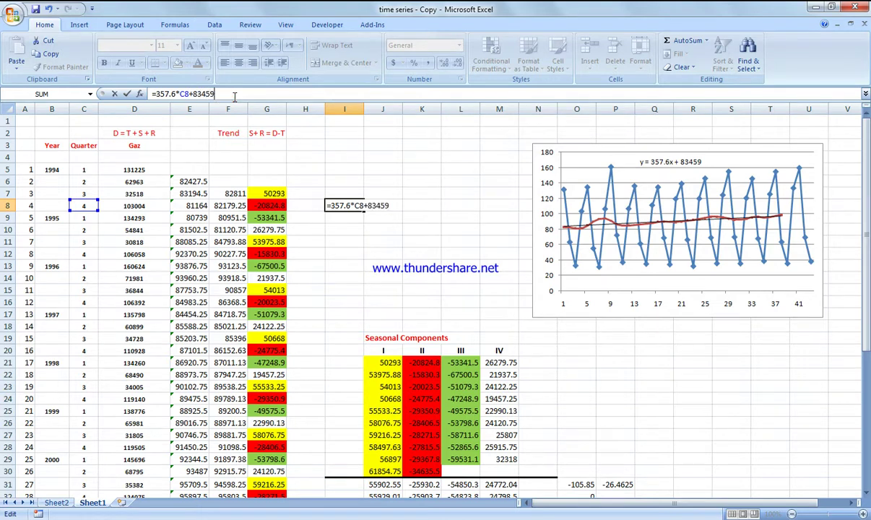
{"action": "key", "text": "Return"}
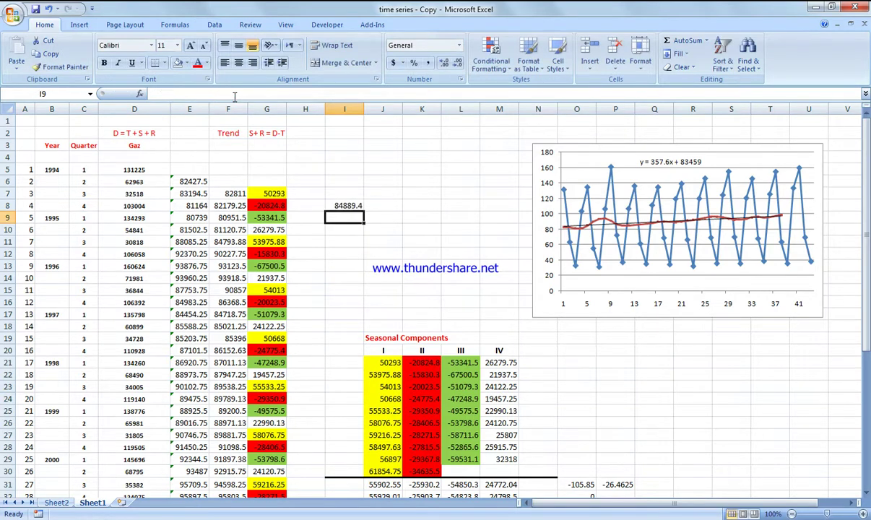
{"action": "left_click", "coordinate": [343, 206]}
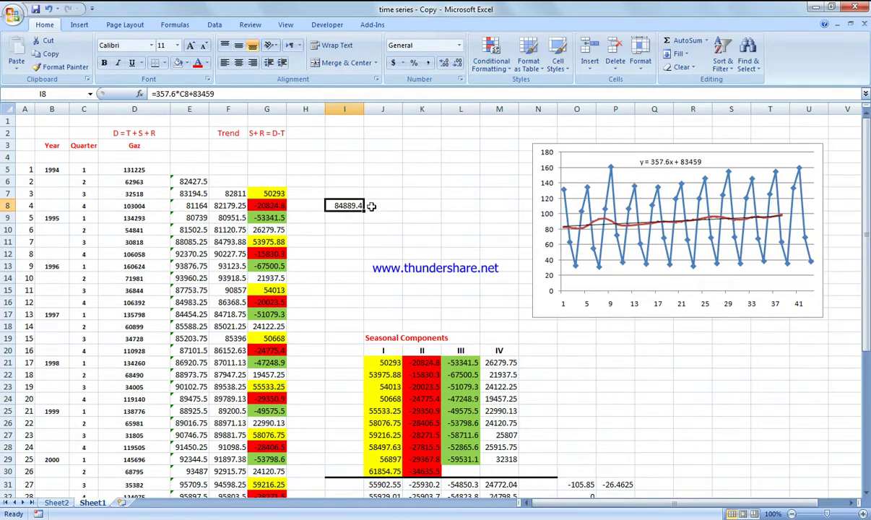
{"action": "left_click", "coordinate": [351, 191]}
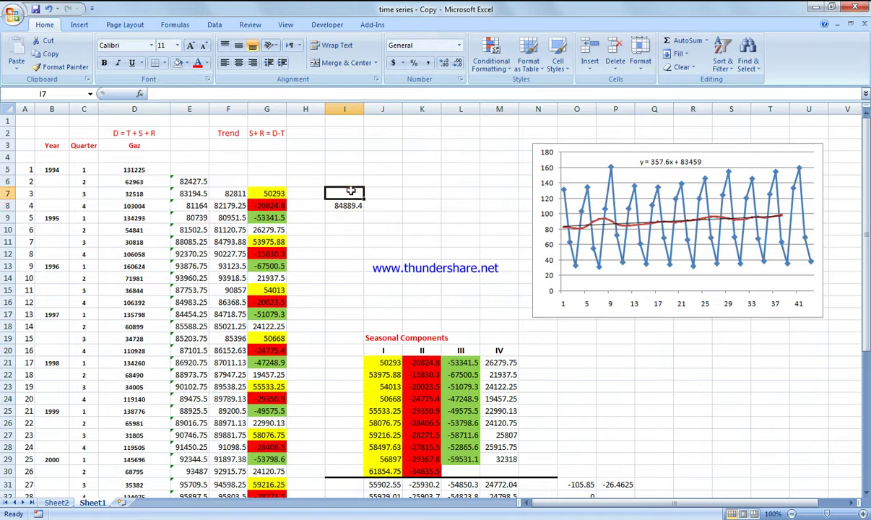
Label cell I7 'TREND'.
{"action": "type", "text": "59576"}
{"action": "key", "text": "BackSpace"}
{"action": "key", "text": "BackSpace"}
{"action": "key", "text": "BackSpace"}
{"action": "key", "text": "BackSpace"}
{"action": "key", "text": "BackSpace"}
{"action": "type", "text": "TREND"}
{"action": "left_click", "coordinate": [494, 258]}
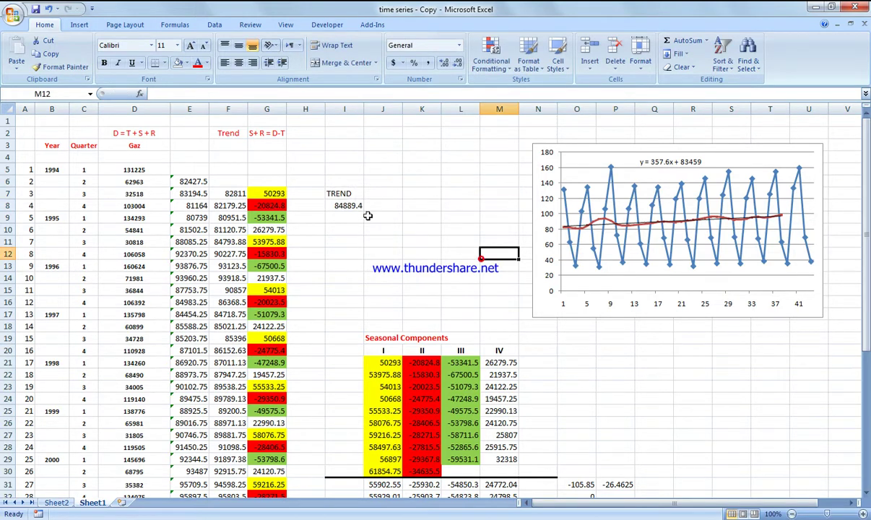
Enter a formula in J8 combining trend value I8 with seasonal component K32.
{"action": "left_click", "coordinate": [375, 206]}
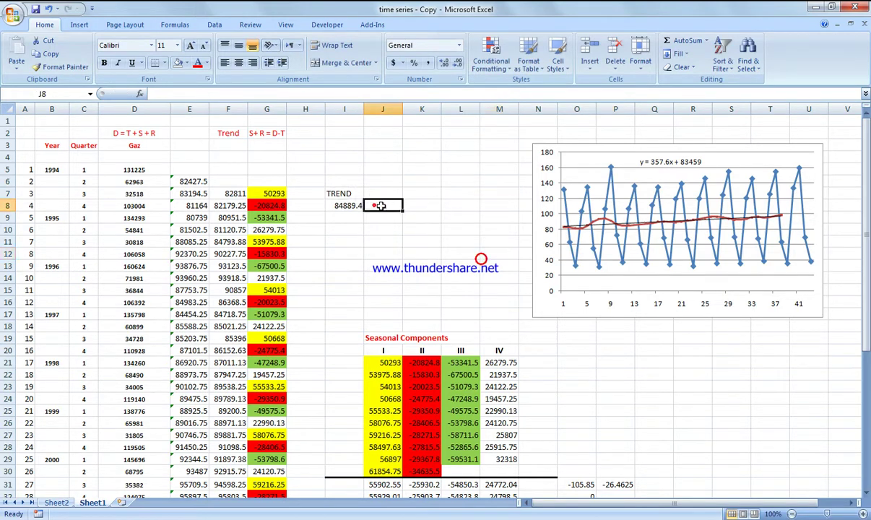
{"action": "type", "text": "="}
{"action": "left_click", "coordinate": [330, 205]}
{"action": "type", "text": "+"}
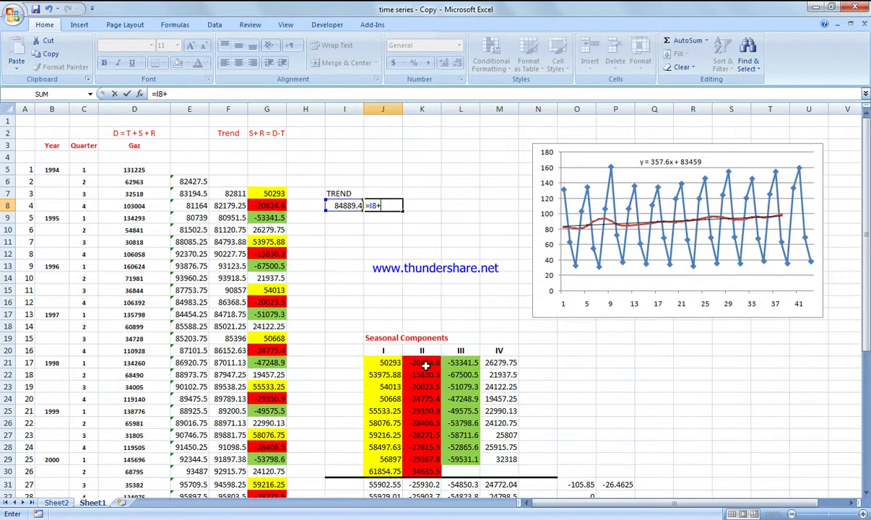
{"action": "scroll", "coordinate": [426, 366], "scroll_direction": "down", "scroll_amount": 1}
{"action": "left_click", "coordinate": [429, 462]}
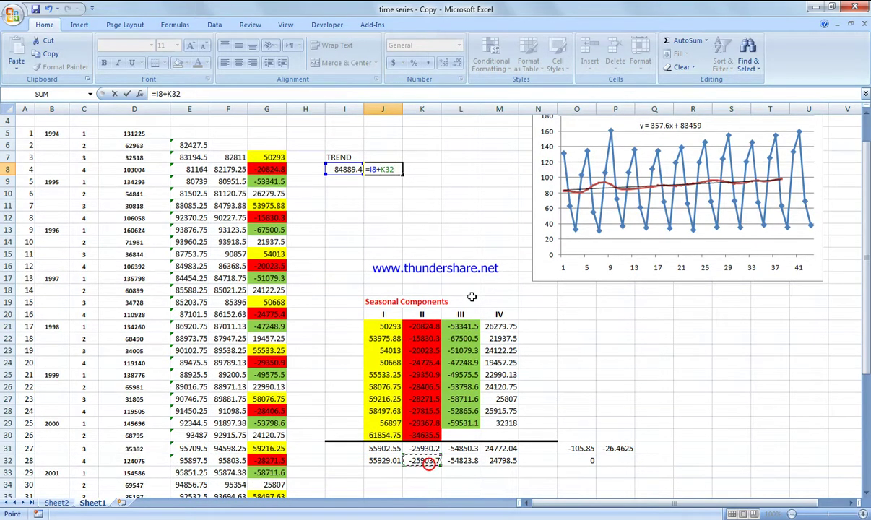
{"action": "key", "text": "Return"}
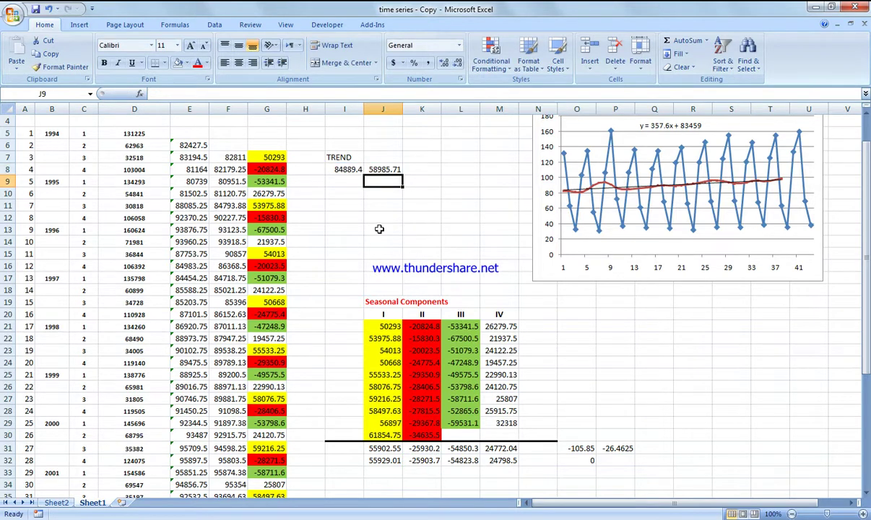
{"action": "scroll", "coordinate": [378, 229], "scroll_direction": "up", "scroll_amount": 1}
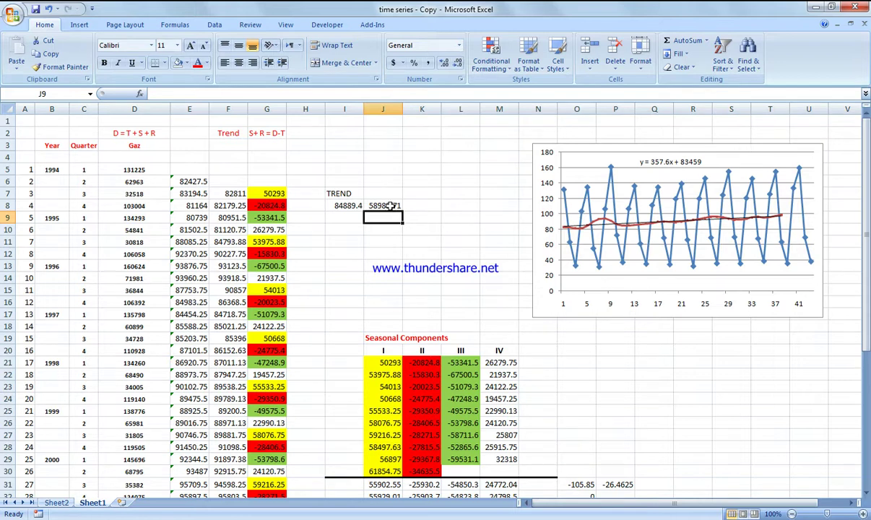
Redo J8 as =I8-K32 so it shows 110793.1.
{"action": "left_click", "coordinate": [388, 205]}
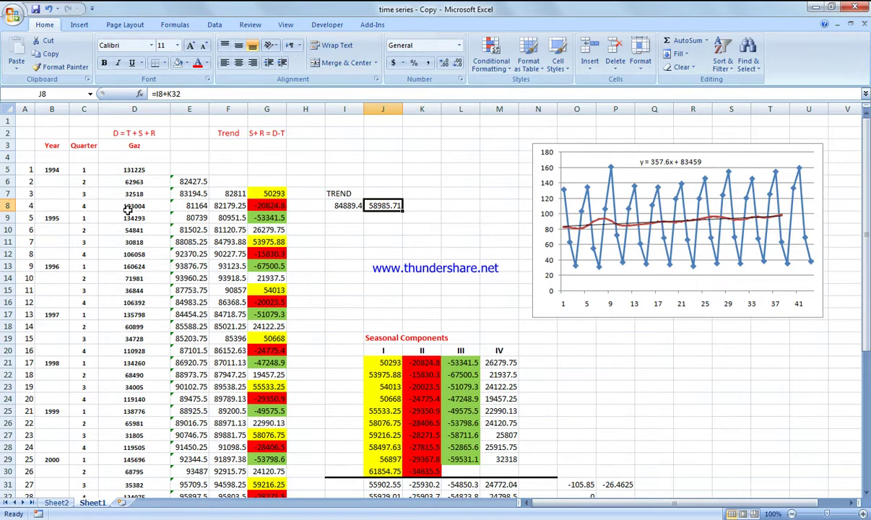
{"action": "double_click", "coordinate": [382, 205]}
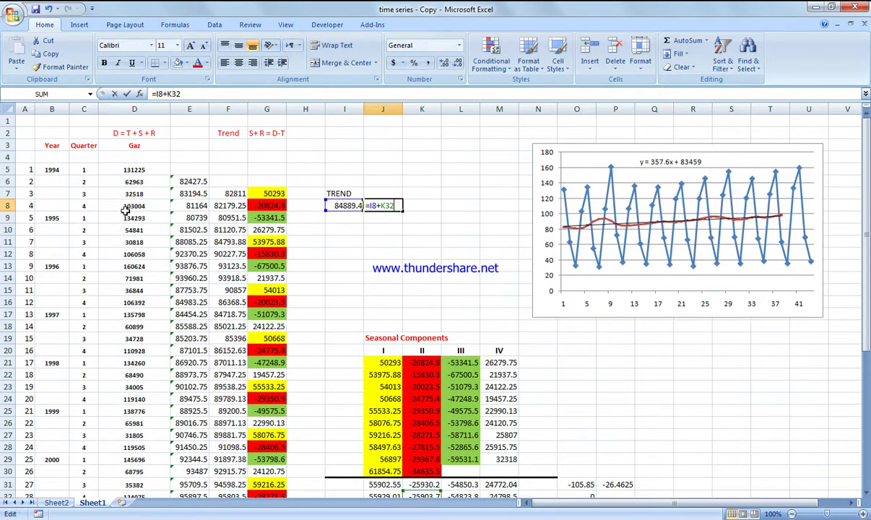
{"action": "left_click", "coordinate": [383, 266]}
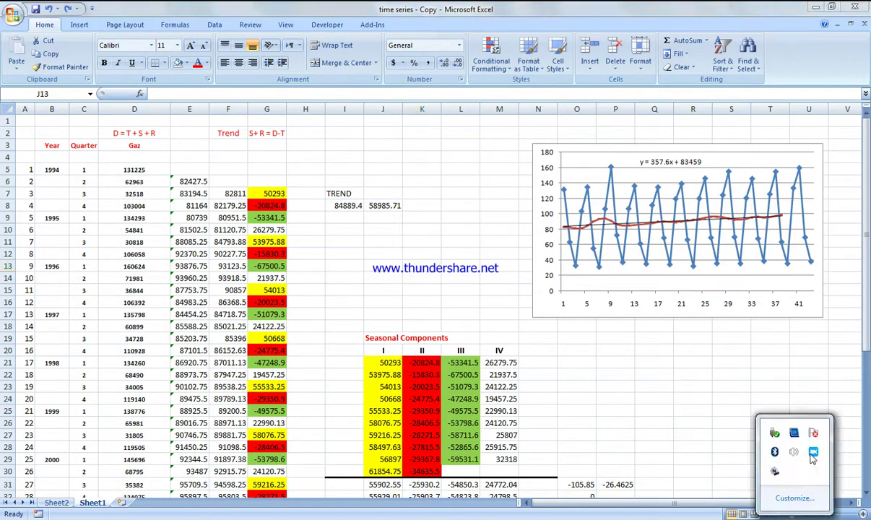
{"action": "left_click", "coordinate": [381, 205]}
{"action": "left_click", "coordinate": [354, 205]}
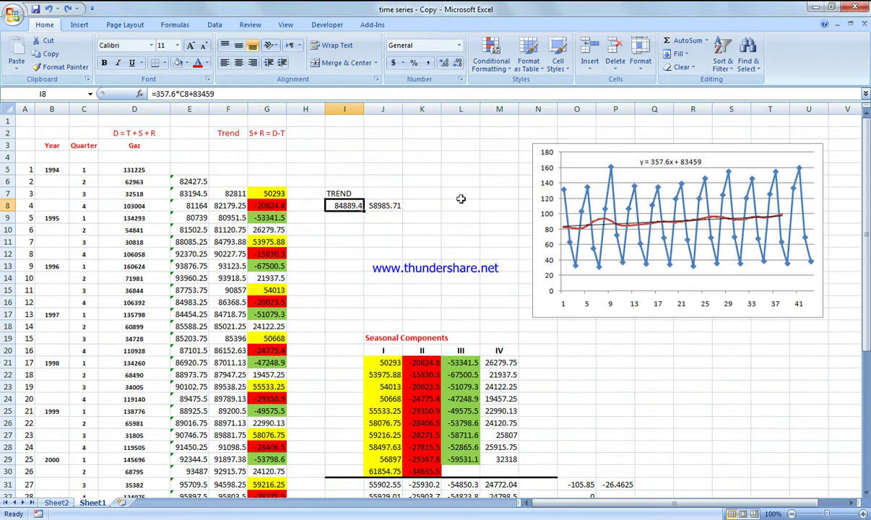
{"action": "left_click", "coordinate": [393, 206]}
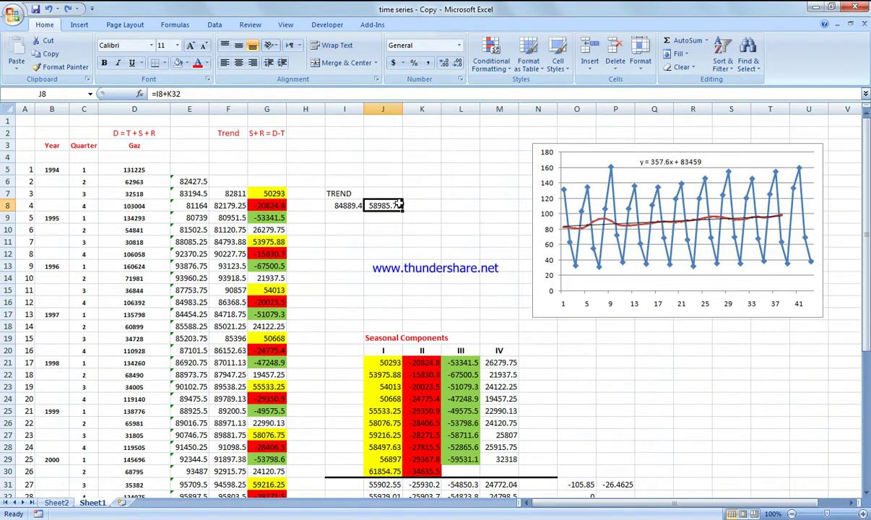
{"action": "type", "text": "="}
{"action": "left_click", "coordinate": [336, 206]}
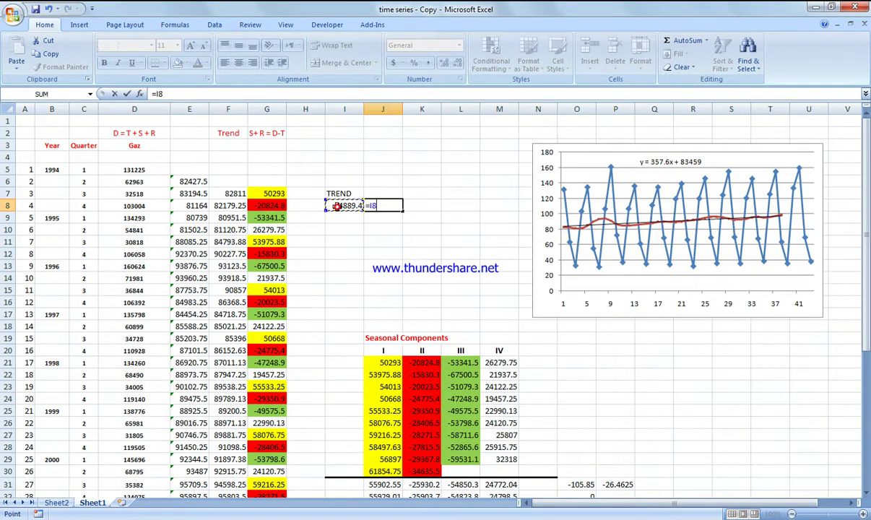
{"action": "type", "text": "+"}
{"action": "scroll", "coordinate": [416, 421], "scroll_direction": "down", "scroll_amount": 1}
{"action": "left_click", "coordinate": [429, 460]}
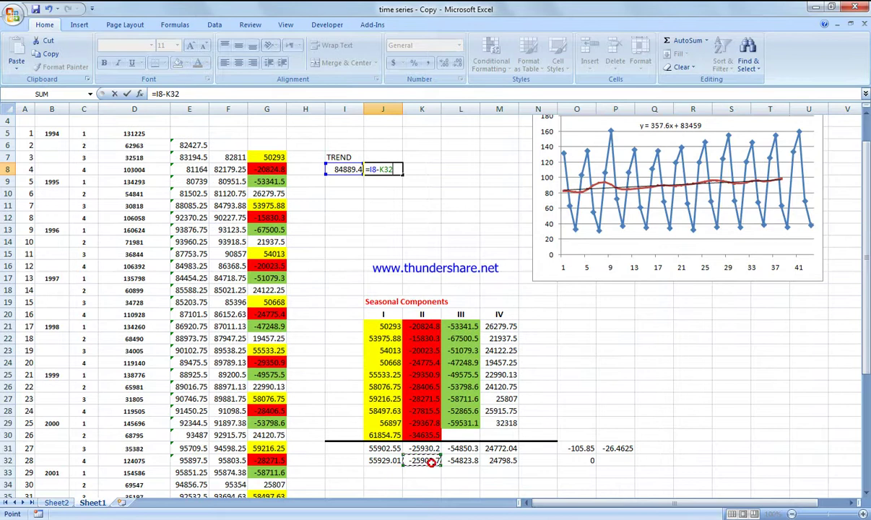
{"action": "key", "text": "Return"}
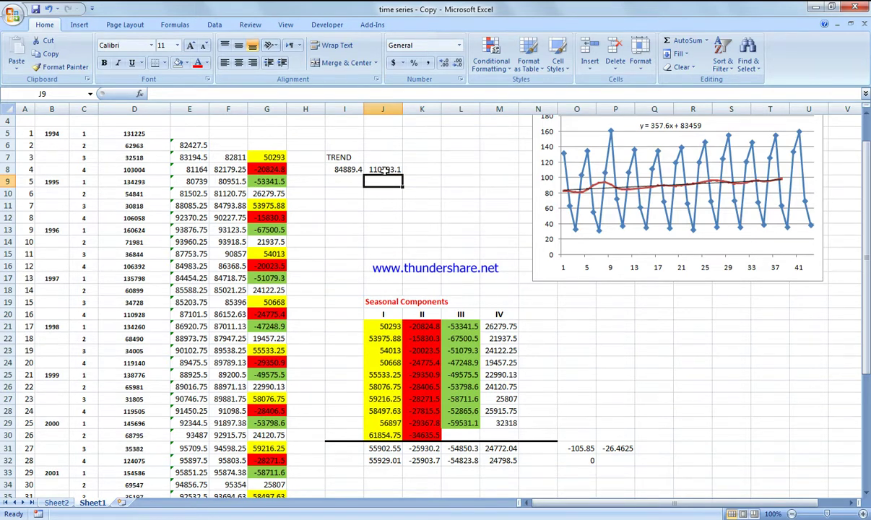
{"action": "left_click", "coordinate": [392, 208]}
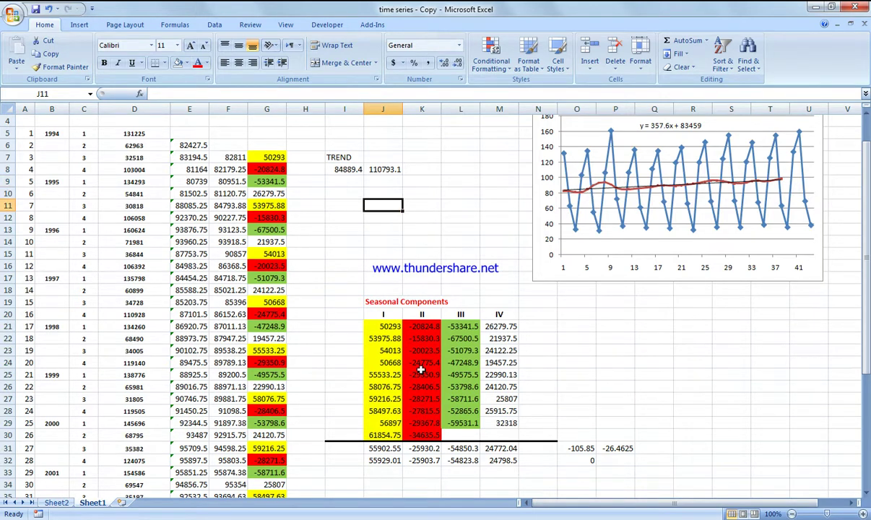
Copy J32 and K32 into L2 and L3 with an ordinary paste.
{"action": "right_click", "coordinate": [381, 461]}
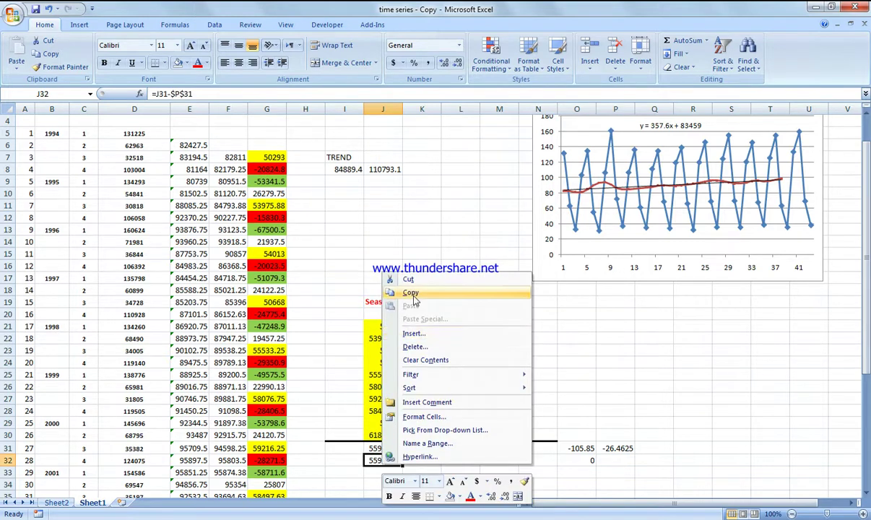
{"action": "left_click", "coordinate": [411, 292]}
{"action": "scroll", "coordinate": [373, 241], "scroll_direction": "up", "scroll_amount": 1}
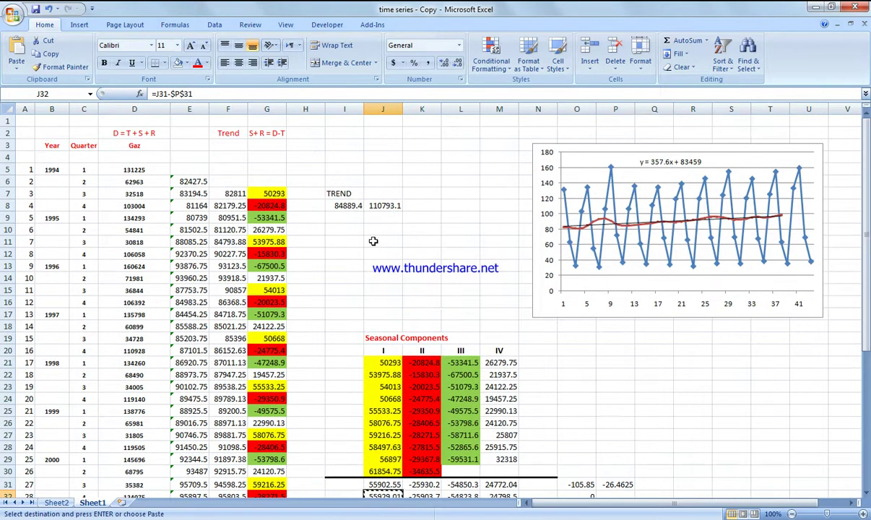
{"action": "right_click", "coordinate": [451, 133]}
{"action": "left_click", "coordinate": [483, 166]}
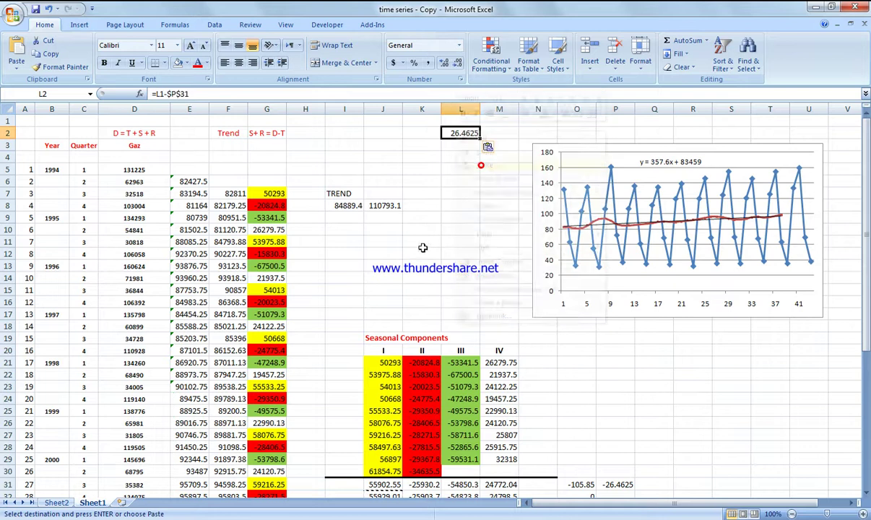
{"action": "scroll", "coordinate": [478, 161], "scroll_direction": "down", "scroll_amount": 1}
{"action": "left_click", "coordinate": [425, 462]}
{"action": "right_click", "coordinate": [425, 466]}
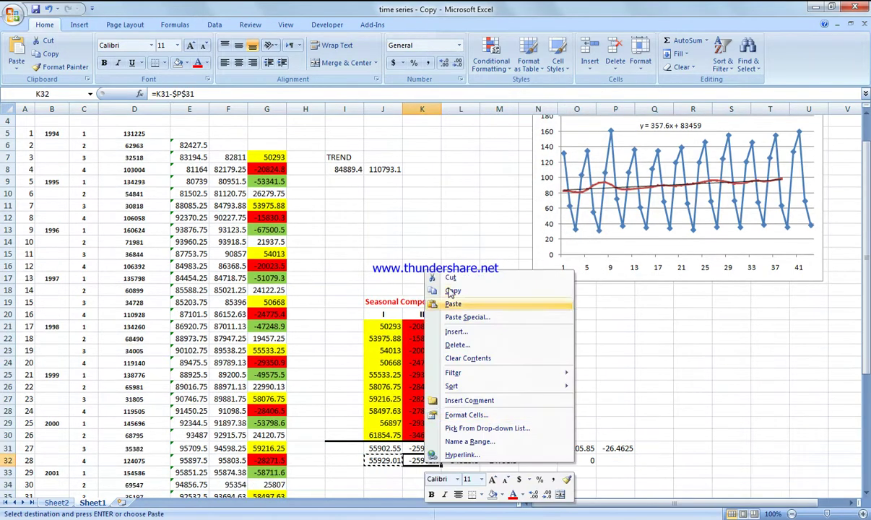
{"action": "left_click", "coordinate": [423, 286]}
{"action": "scroll", "coordinate": [459, 192], "scroll_direction": "up", "scroll_amount": 1}
{"action": "right_click", "coordinate": [464, 144]}
{"action": "left_click", "coordinate": [482, 179]}
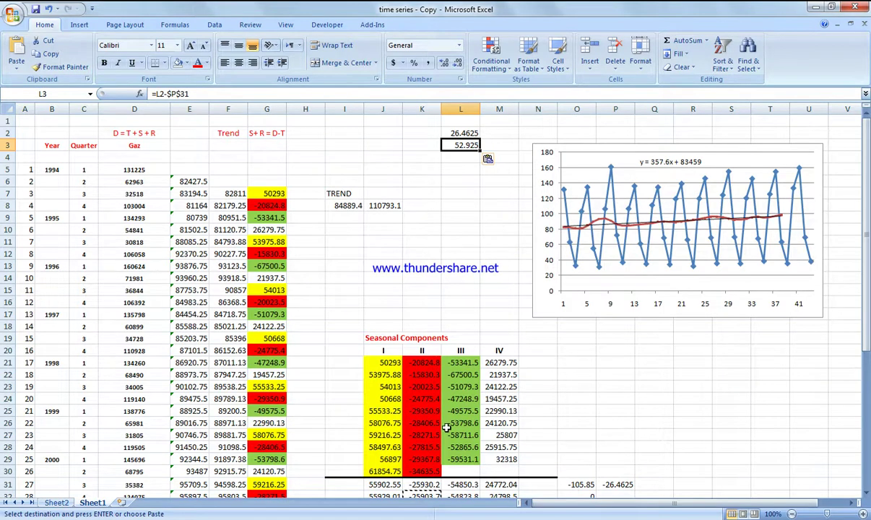
{"action": "scroll", "coordinate": [433, 404], "scroll_direction": "down", "scroll_amount": 2}
Paste K32 into L3 as a plain value, -25903.7.
{"action": "right_click", "coordinate": [429, 426]}
{"action": "left_click", "coordinate": [459, 258]}
{"action": "scroll", "coordinate": [461, 227], "scroll_direction": "up", "scroll_amount": 2}
{"action": "right_click", "coordinate": [461, 147]}
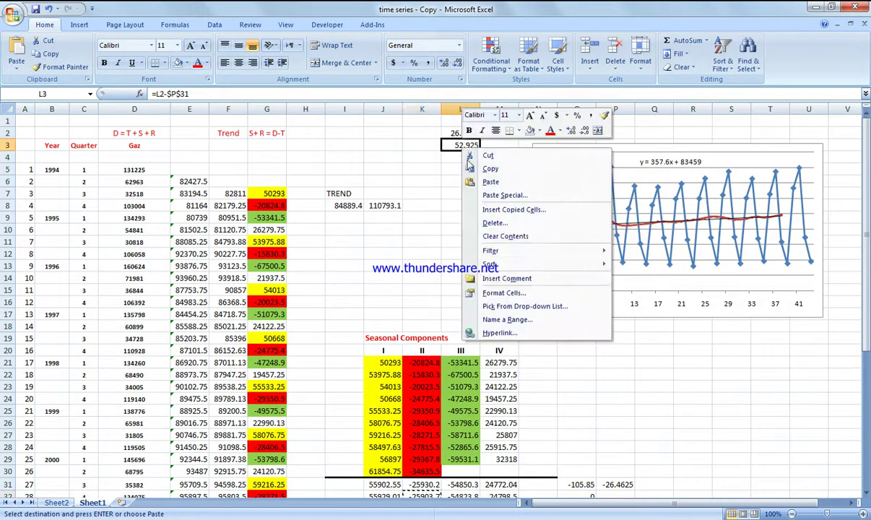
{"action": "left_click", "coordinate": [497, 195]}
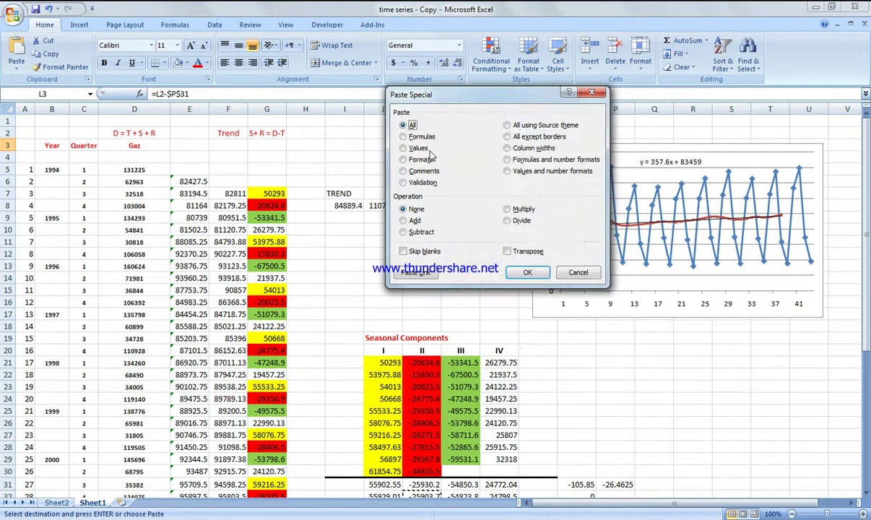
{"action": "left_click", "coordinate": [402, 148]}
{"action": "left_click", "coordinate": [527, 272]}
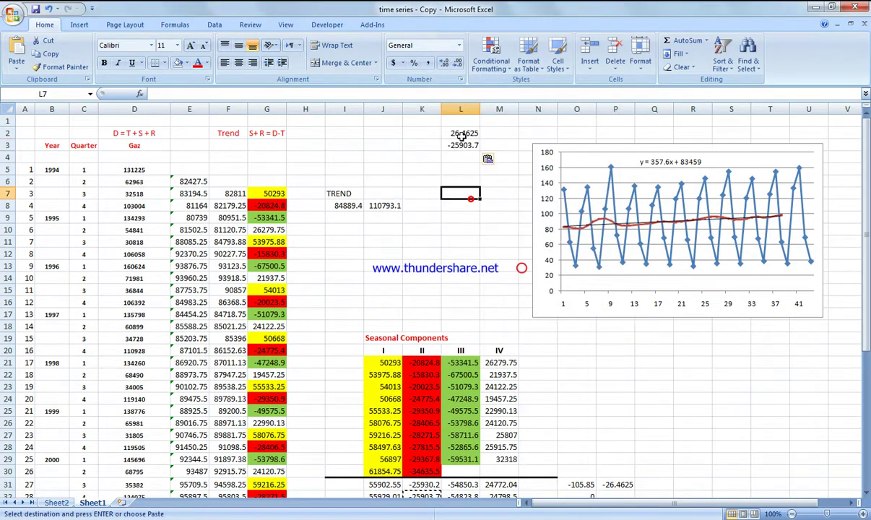
{"action": "left_click", "coordinate": [461, 135]}
Re-paste J32 into L2 as a plain value, 55929.01.
{"action": "scroll", "coordinate": [433, 260], "scroll_direction": "down", "scroll_amount": 2}
{"action": "left_click", "coordinate": [382, 423]}
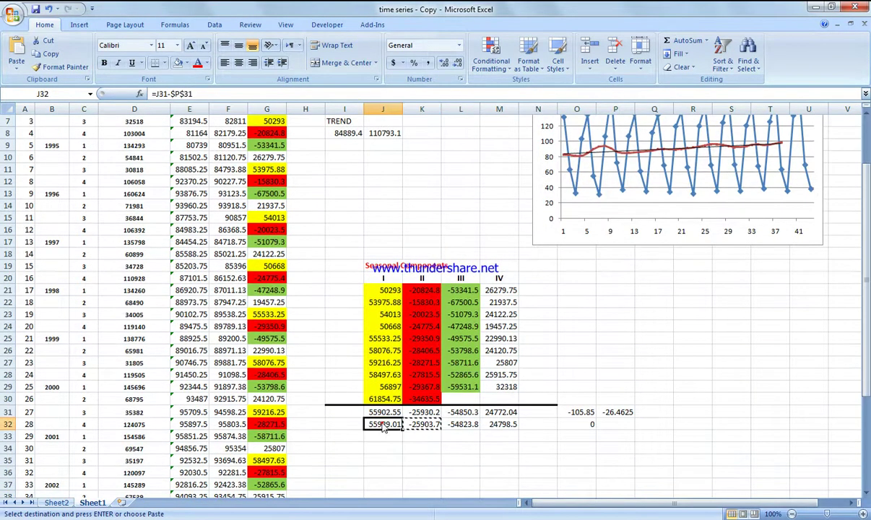
{"action": "right_click", "coordinate": [383, 424]}
{"action": "left_click", "coordinate": [419, 249]}
{"action": "scroll", "coordinate": [466, 132], "scroll_direction": "up", "scroll_amount": 2}
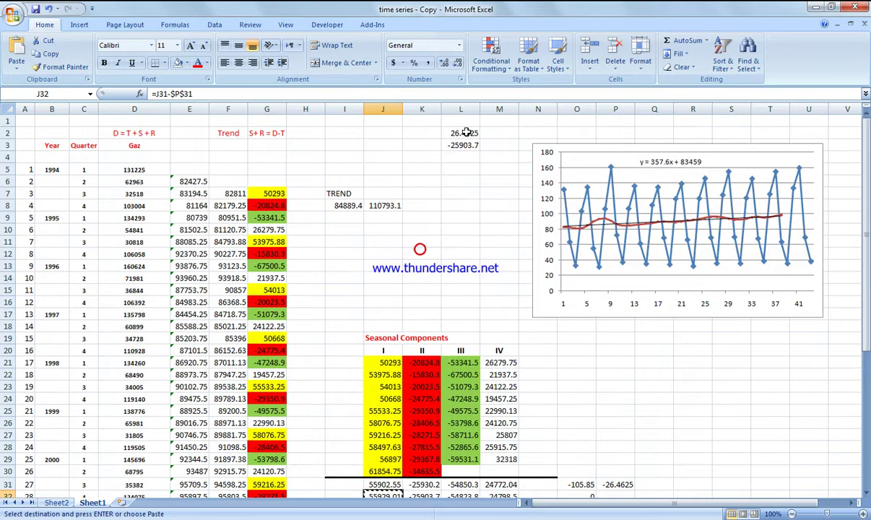
{"action": "right_click", "coordinate": [466, 133]}
{"action": "left_click", "coordinate": [510, 177]}
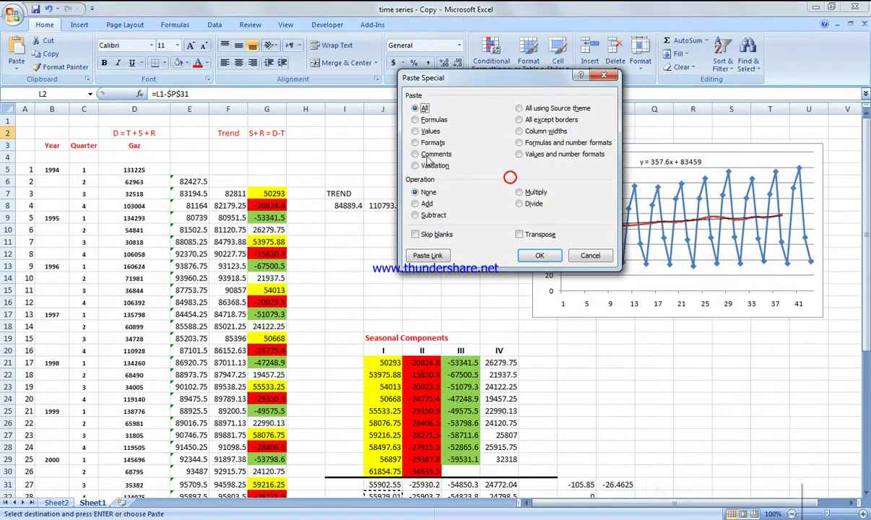
{"action": "left_click", "coordinate": [415, 131]}
{"action": "left_click", "coordinate": [538, 255]}
{"action": "left_click", "coordinate": [470, 193]}
Paste L32 into L4 as a plain value, -54823.8.
{"action": "left_click", "coordinate": [433, 155]}
{"action": "scroll", "coordinate": [433, 151], "scroll_direction": "down", "scroll_amount": 1}
{"action": "left_click", "coordinate": [463, 460]}
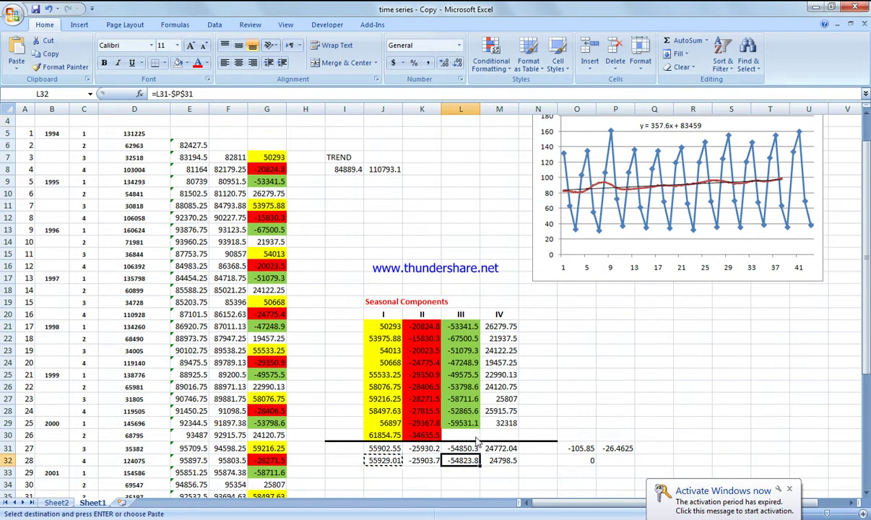
{"action": "right_click", "coordinate": [465, 462]}
{"action": "left_click", "coordinate": [494, 289]}
{"action": "scroll", "coordinate": [460, 155], "scroll_direction": "up", "scroll_amount": 1}
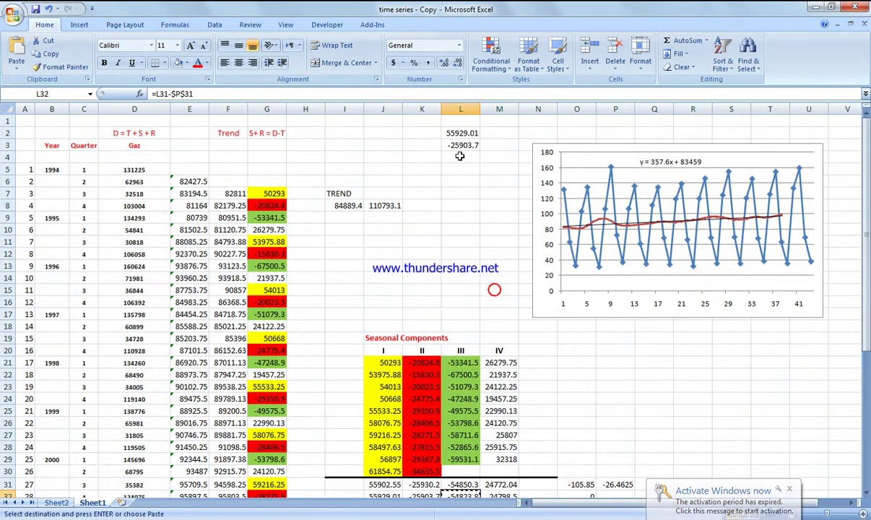
{"action": "right_click", "coordinate": [460, 155]}
{"action": "left_click", "coordinate": [496, 201]}
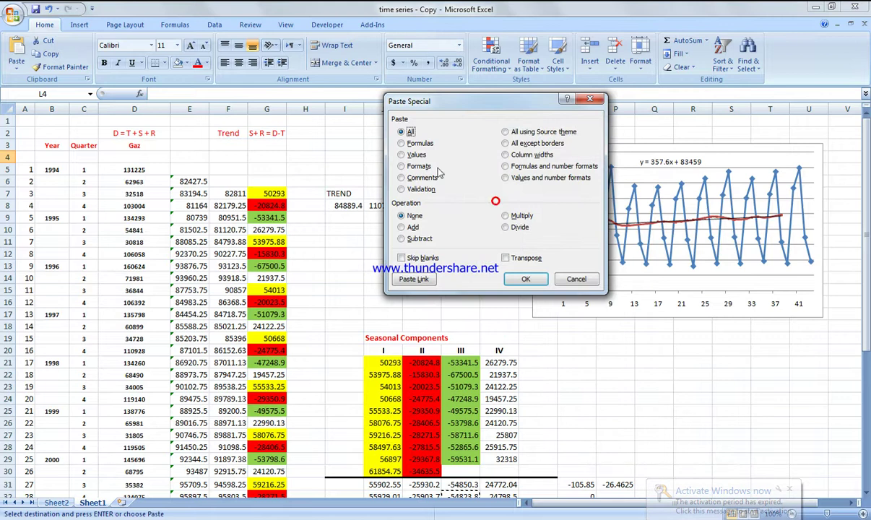
{"action": "left_click", "coordinate": [417, 155]}
{"action": "left_click", "coordinate": [525, 279]}
{"action": "key", "text": "Return"}
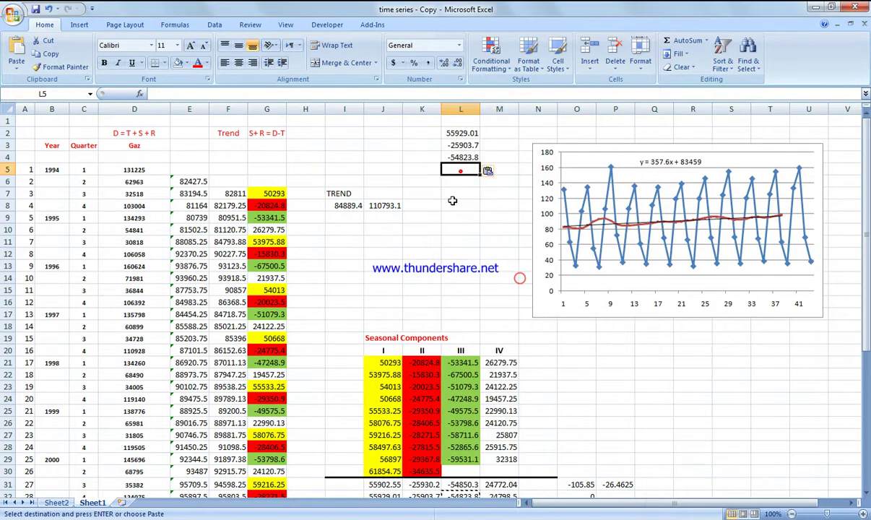
Paste M32 into L5 as a plain value, 24798.5.
{"action": "scroll", "coordinate": [433, 161], "scroll_direction": "down", "scroll_amount": 1}
{"action": "right_click", "coordinate": [502, 460]}
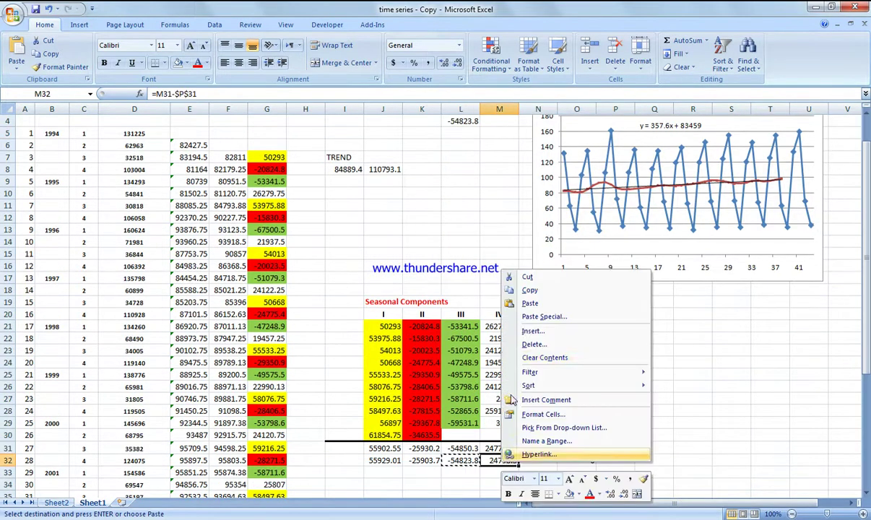
{"action": "left_click", "coordinate": [529, 290]}
{"action": "scroll", "coordinate": [524, 290], "scroll_direction": "up", "scroll_amount": 1}
{"action": "right_click", "coordinate": [460, 169]}
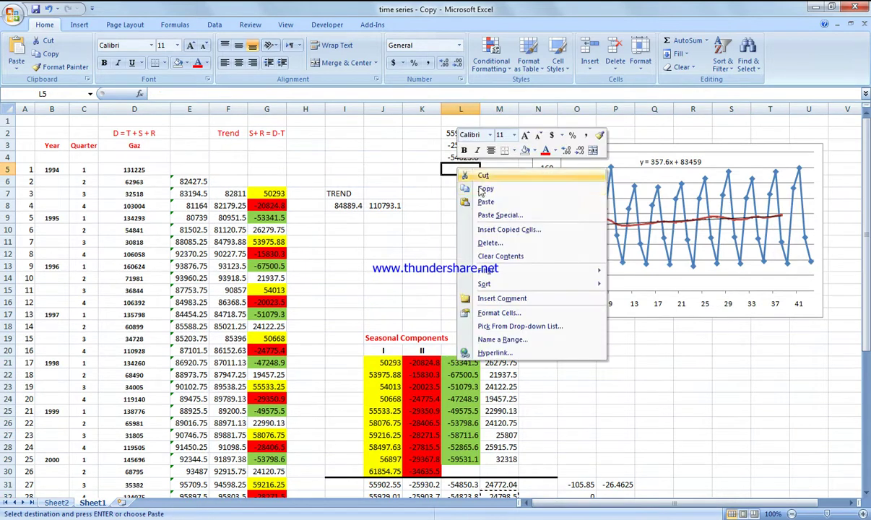
{"action": "left_click", "coordinate": [499, 214]}
{"action": "left_click", "coordinate": [416, 166]}
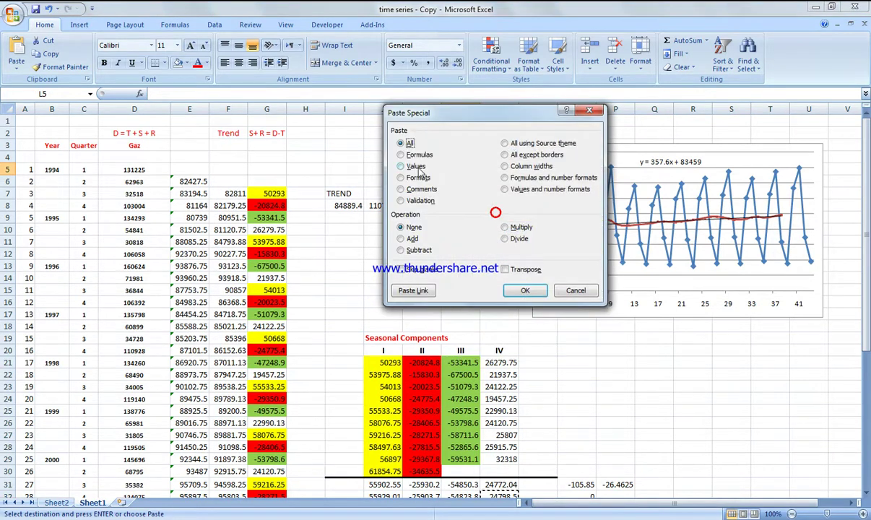
{"action": "left_click", "coordinate": [524, 290]}
{"action": "left_click", "coordinate": [462, 134]}
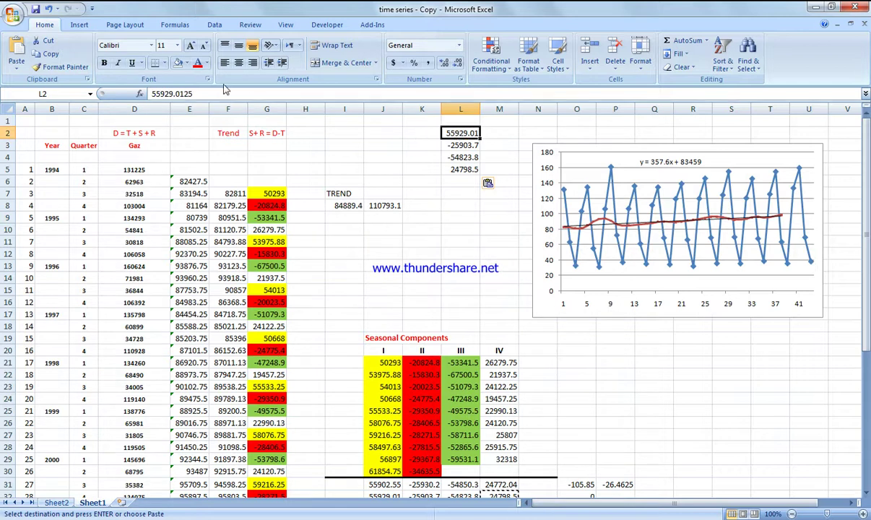
Fill L2 yellow, L3 red and L4 green to match the quarter colours.
{"action": "left_click", "coordinate": [186, 63]}
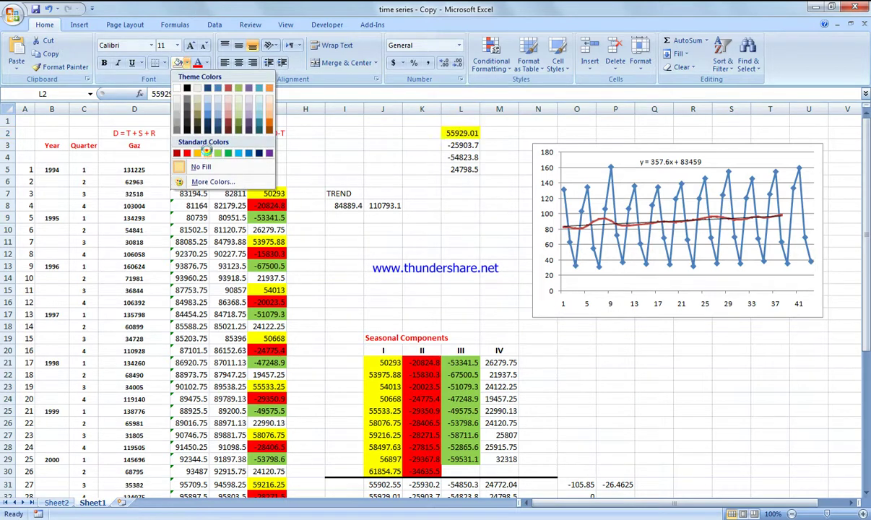
{"action": "left_click", "coordinate": [208, 152]}
{"action": "left_click", "coordinate": [454, 145]}
{"action": "left_click", "coordinate": [185, 63]}
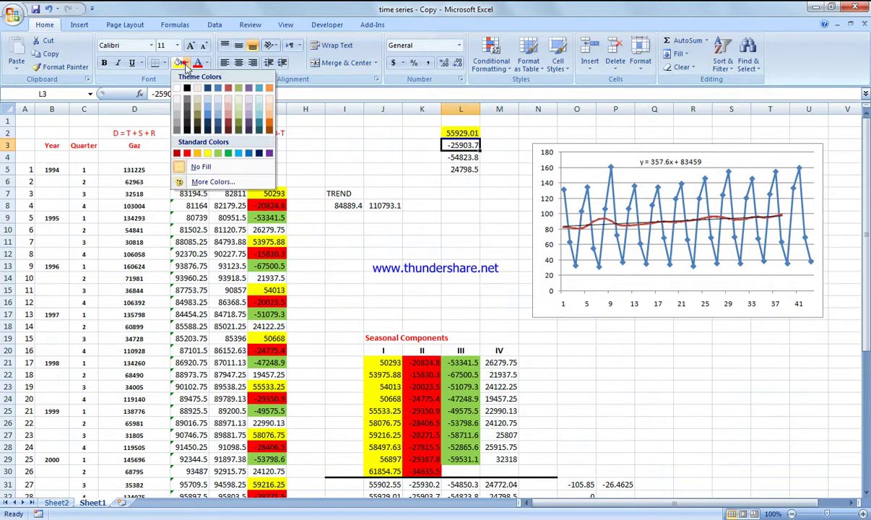
{"action": "left_click", "coordinate": [189, 152]}
{"action": "left_click", "coordinate": [462, 158]}
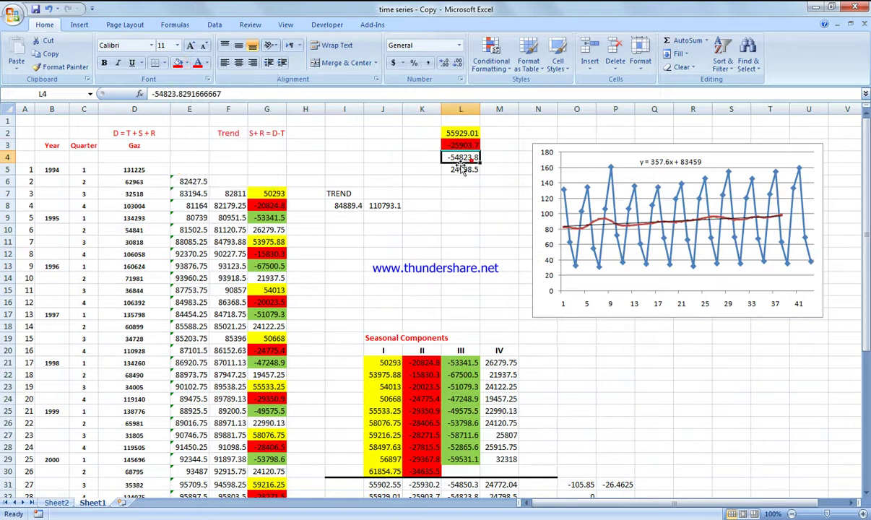
{"action": "left_click", "coordinate": [186, 64]}
{"action": "left_click", "coordinate": [218, 153]}
Inspect the trend formulas in cells I8 and J8.
{"action": "left_click", "coordinate": [436, 239]}
{"action": "left_click", "coordinate": [464, 242]}
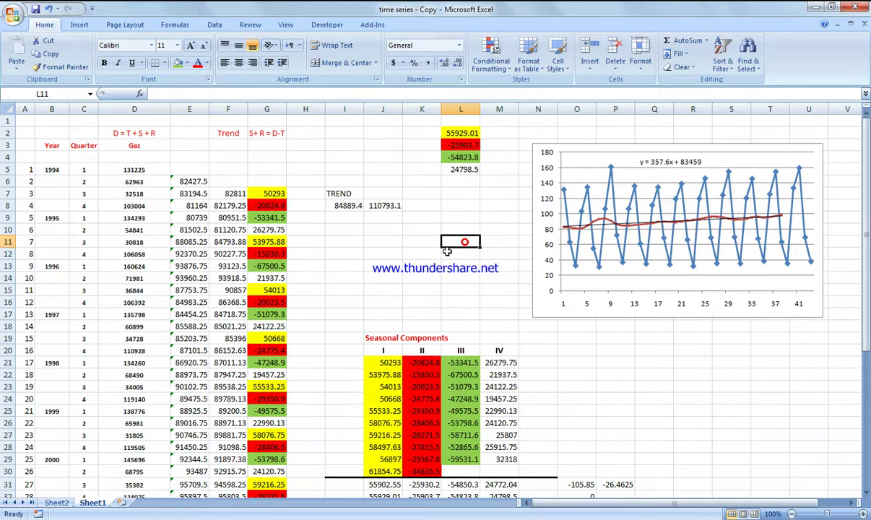
{"action": "scroll", "coordinate": [446, 251], "scroll_direction": "down", "scroll_amount": 1}
{"action": "scroll", "coordinate": [446, 252], "scroll_direction": "up", "scroll_amount": 1}
{"action": "left_click", "coordinate": [418, 265]}
{"action": "left_click", "coordinate": [342, 208]}
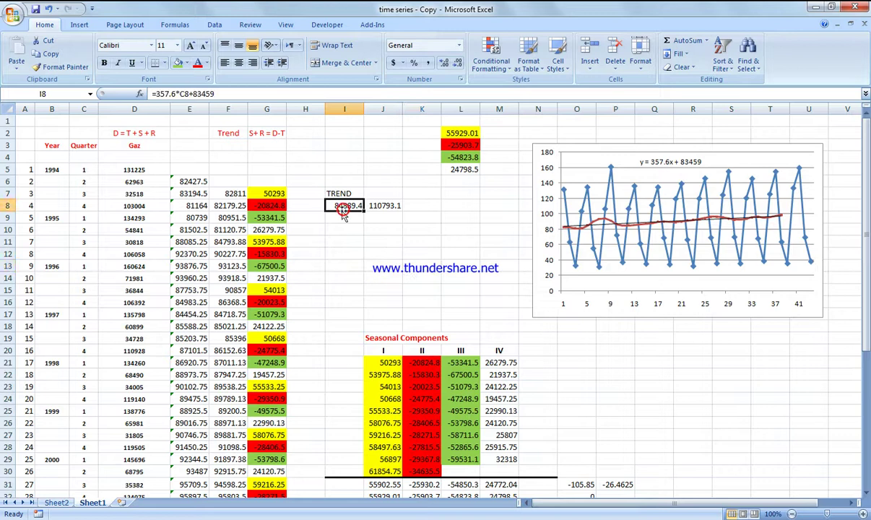
{"action": "left_click", "coordinate": [385, 207]}
{"action": "left_click", "coordinate": [383, 241]}
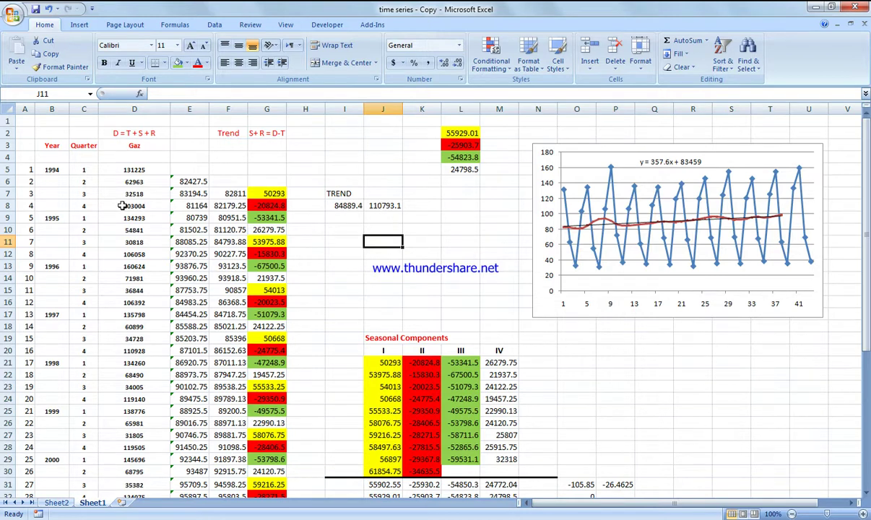
{"action": "right_click", "coordinate": [598, 225]}
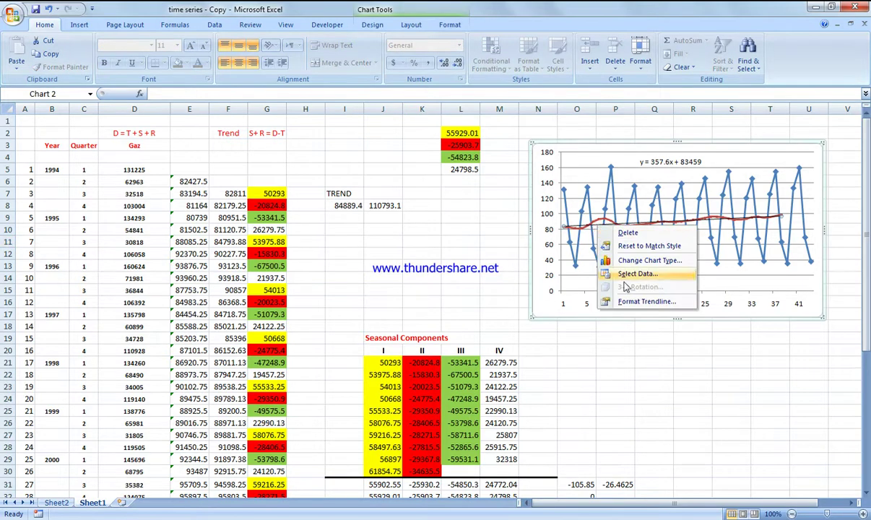
{"action": "left_click", "coordinate": [635, 301]}
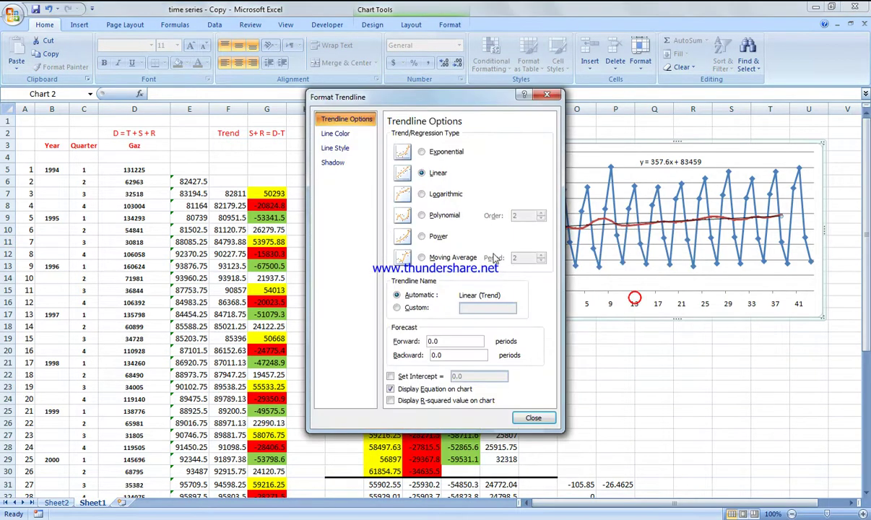
{"action": "left_click", "coordinate": [440, 195]}
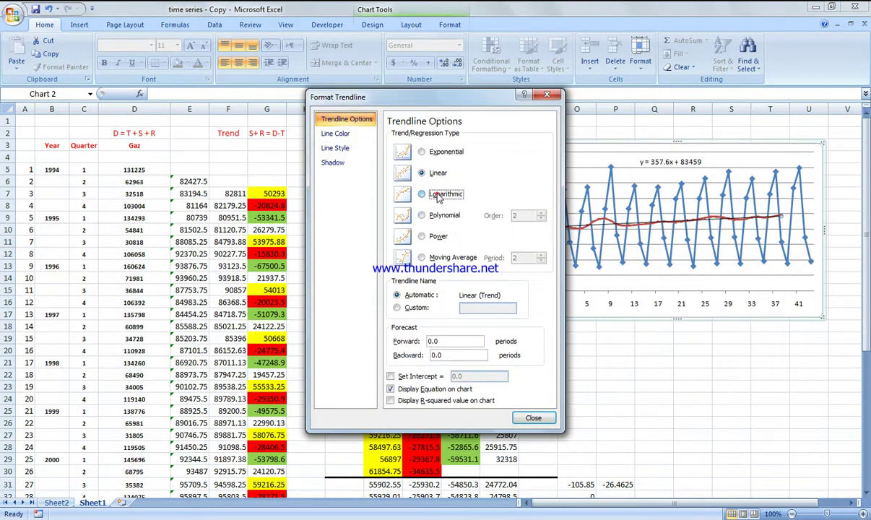
{"action": "left_click", "coordinate": [441, 262]}
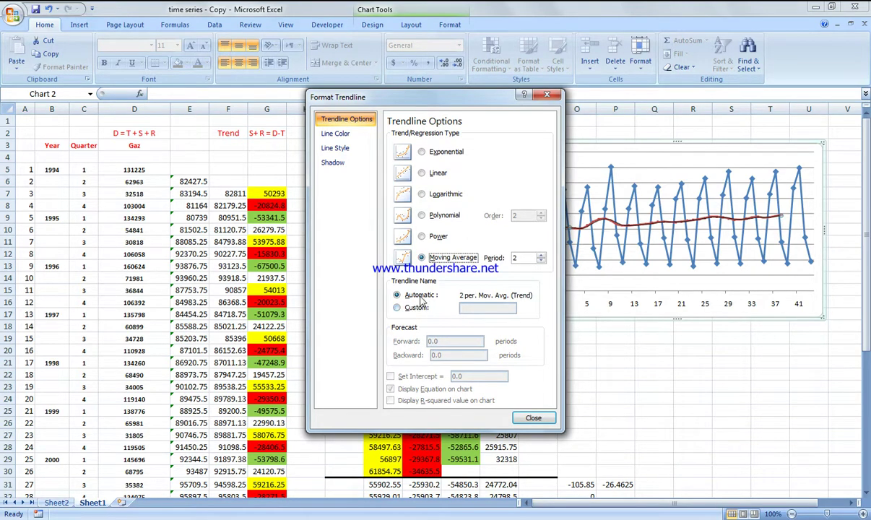
{"action": "left_click", "coordinate": [437, 241]}
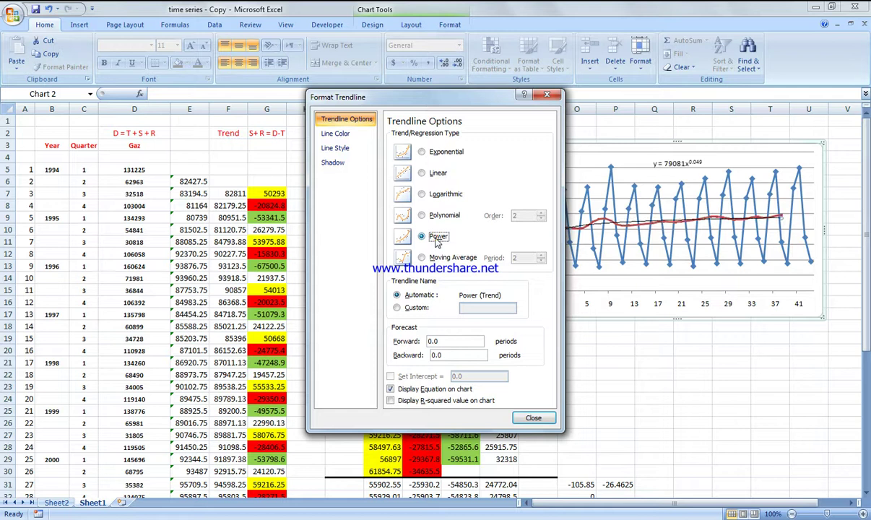
{"action": "left_click", "coordinate": [437, 215]}
{"action": "left_click", "coordinate": [541, 213]}
{"action": "left_click", "coordinate": [541, 213]}
{"action": "left_click", "coordinate": [541, 213]}
{"action": "left_click", "coordinate": [541, 213]}
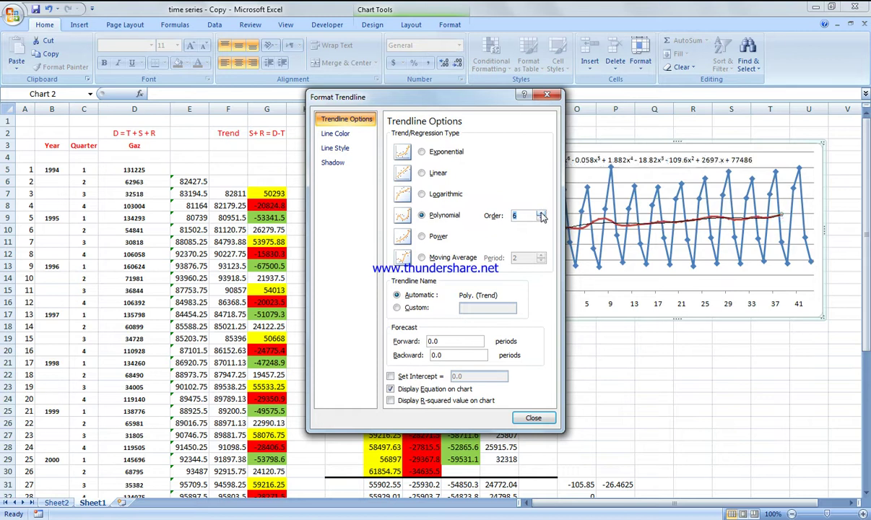
{"action": "left_click", "coordinate": [541, 219]}
{"action": "left_click", "coordinate": [541, 220]}
{"action": "left_click", "coordinate": [540, 220]}
{"action": "left_click", "coordinate": [540, 220]}
{"action": "left_click", "coordinate": [421, 193]}
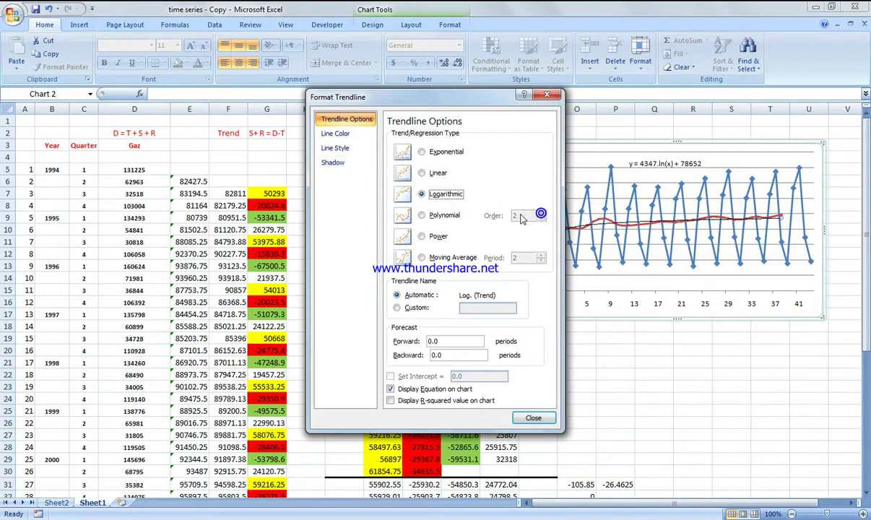
{"action": "left_click", "coordinate": [440, 175]}
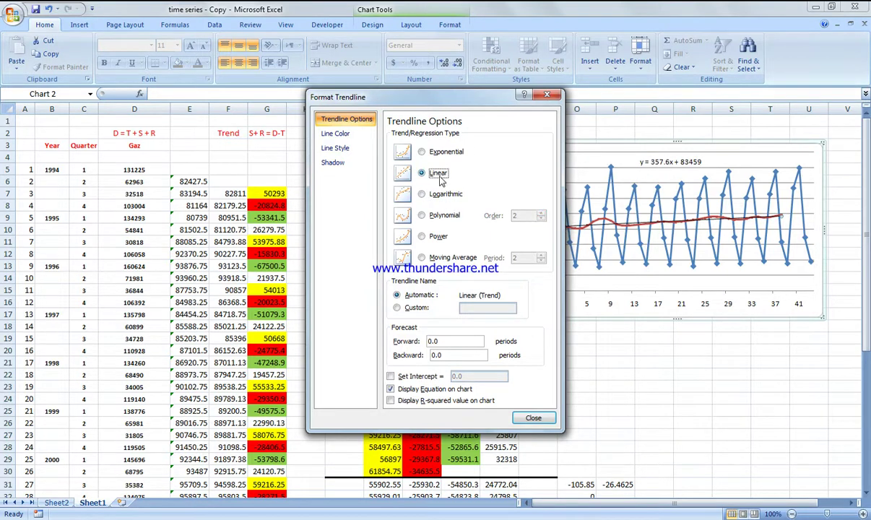
{"action": "left_click", "coordinate": [421, 152]}
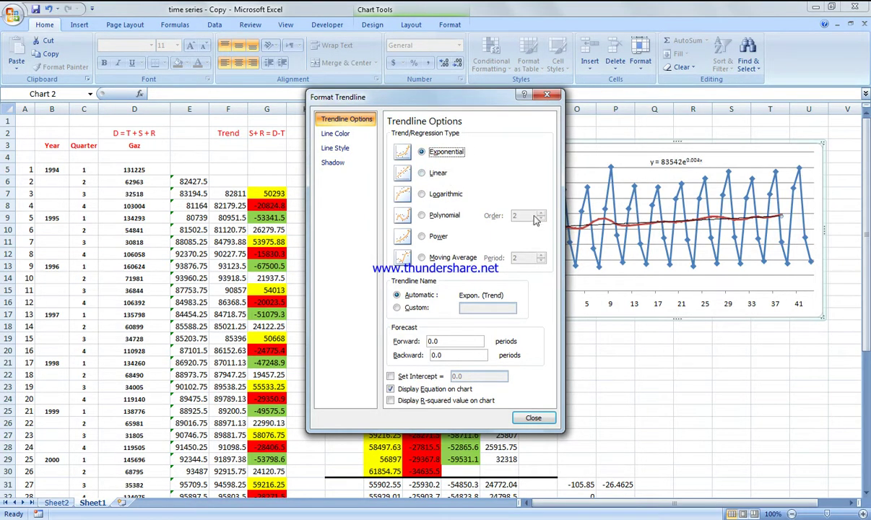
{"action": "left_click", "coordinate": [438, 175]}
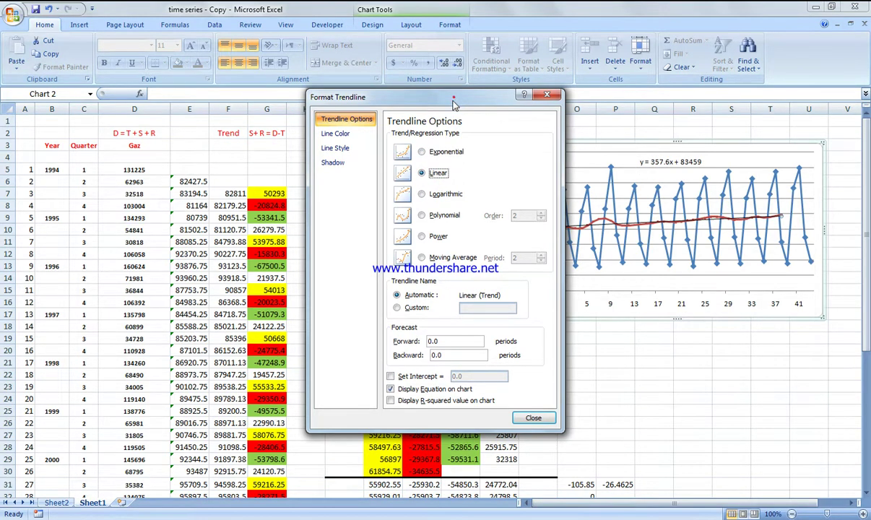
{"action": "key", "text": "Escape"}
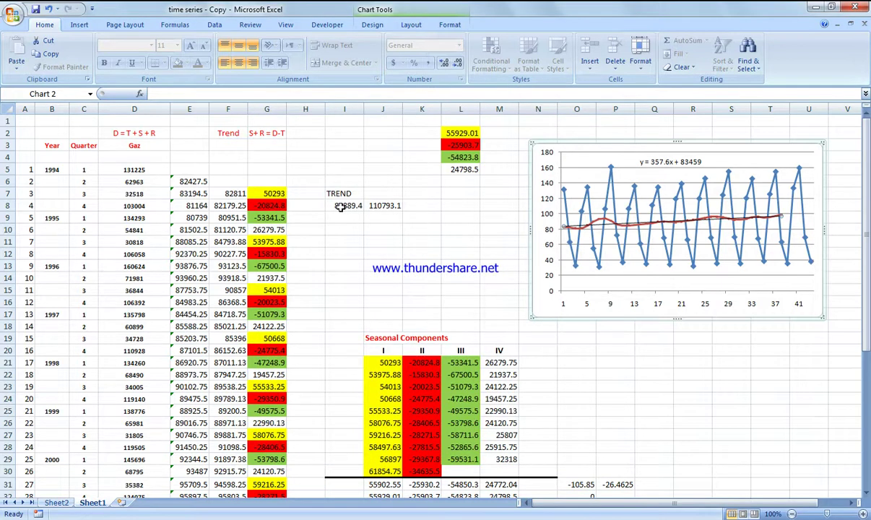